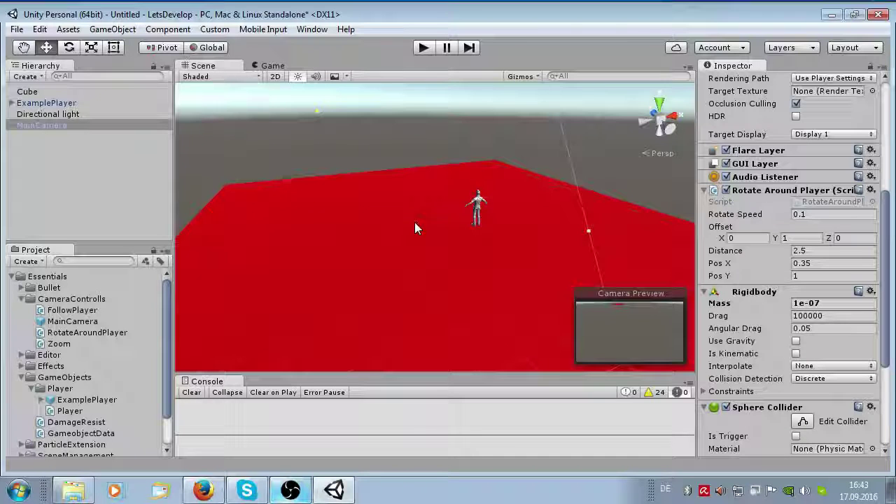
# Look through MainCamera's Layer options, then deselect everything by clicking empty Hierarchy space
pyautogui.keyDown('alt'); pyautogui.moveTo(424, 225); pyautogui.dragTo(429, 226); pyautogui.keyUp('alt')
pyautogui.scroll(6, 844, 240)
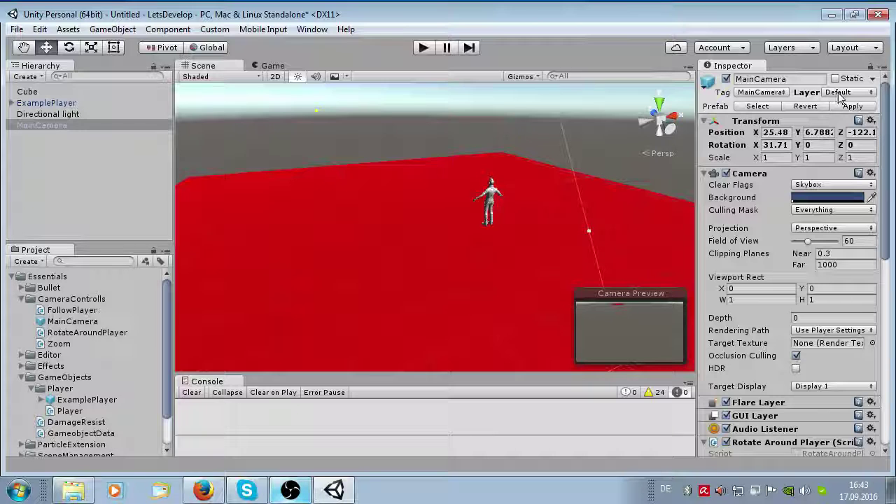
pyautogui.click(840, 94)
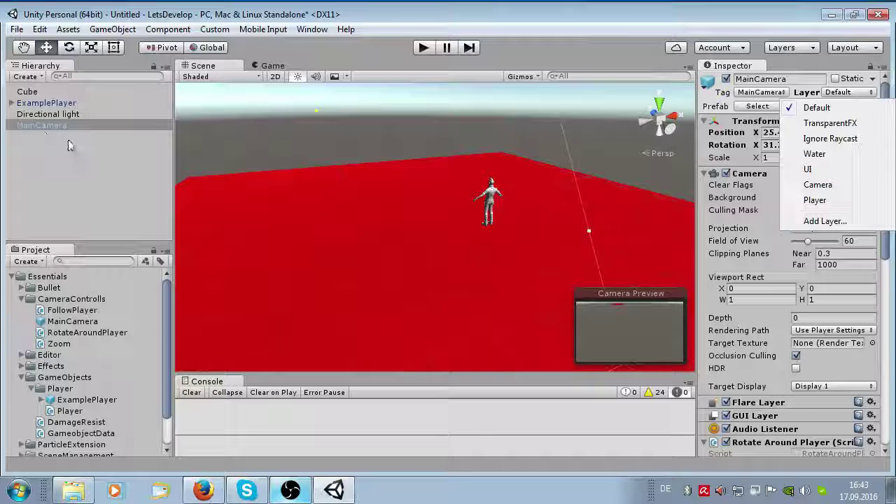
pyautogui.click(71, 160)
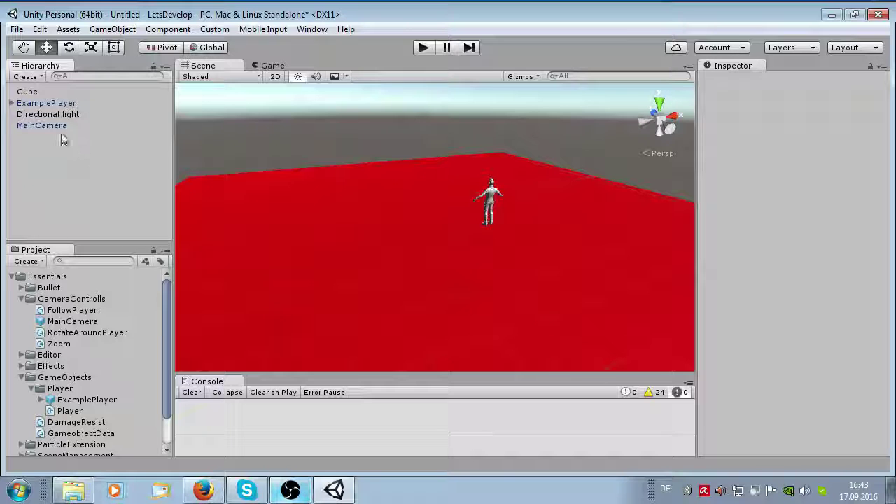
# Assign ExamplePlayer and all its children to the Player layer, then expand it briefly to check
pyautogui.click(44, 103)
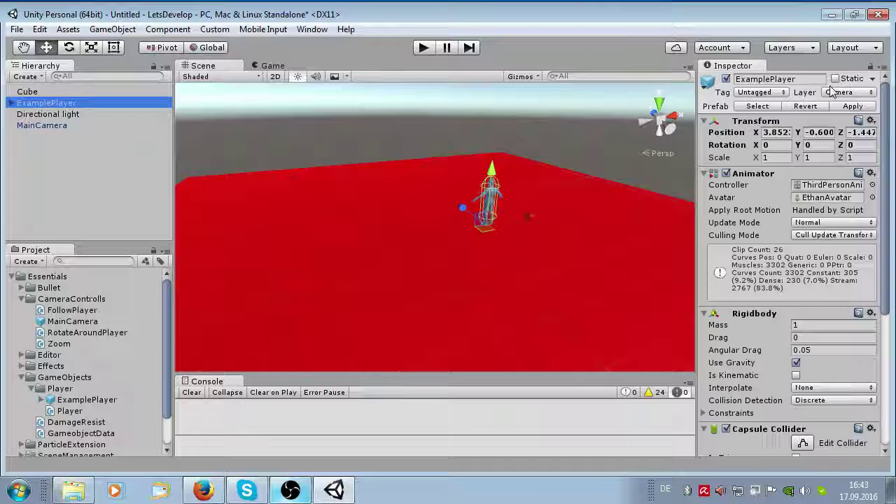
pyautogui.click(833, 93)
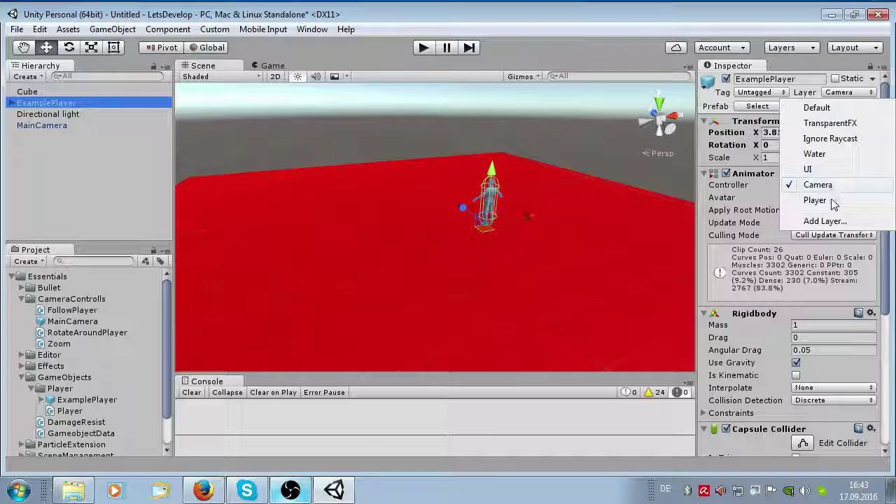
pyautogui.click(815, 201)
pyautogui.click(353, 275)
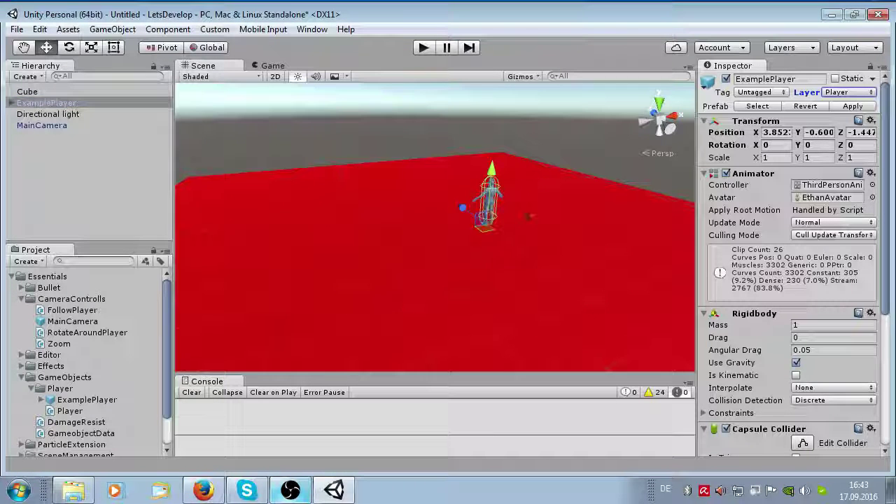
pyautogui.click(11, 103)
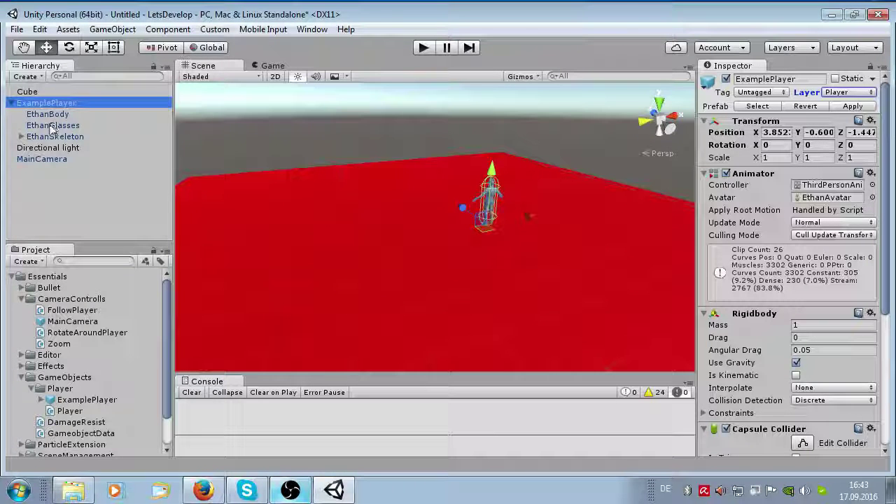
pyautogui.click(11, 103)
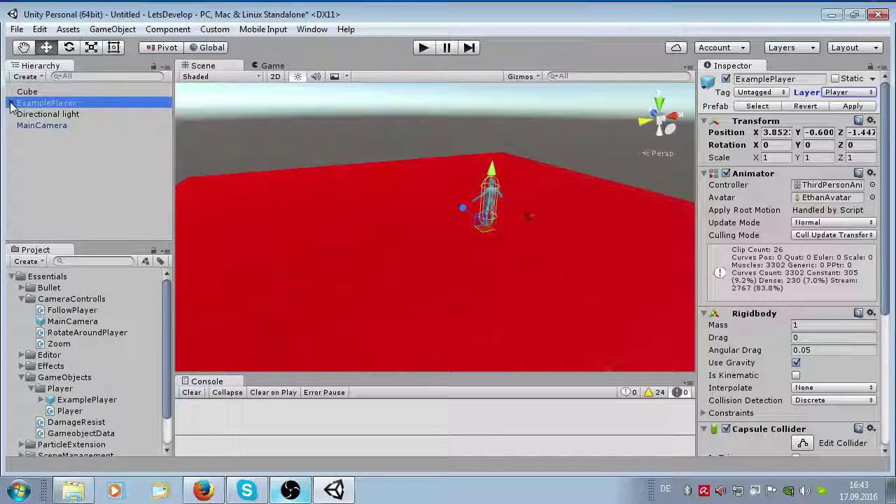
# Open the Physics section of Project Settings from the Edit menu
pyautogui.click(17, 30)
pyautogui.moveTo(62, 35)
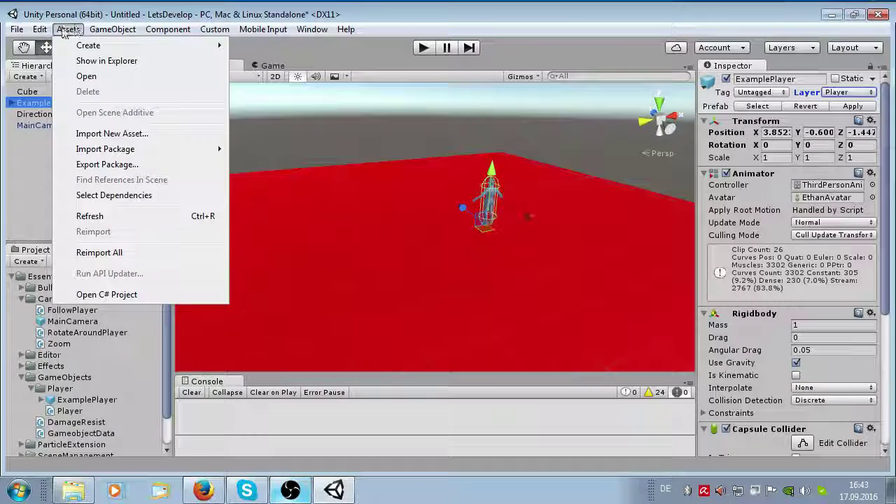
pyautogui.moveTo(210, 382)
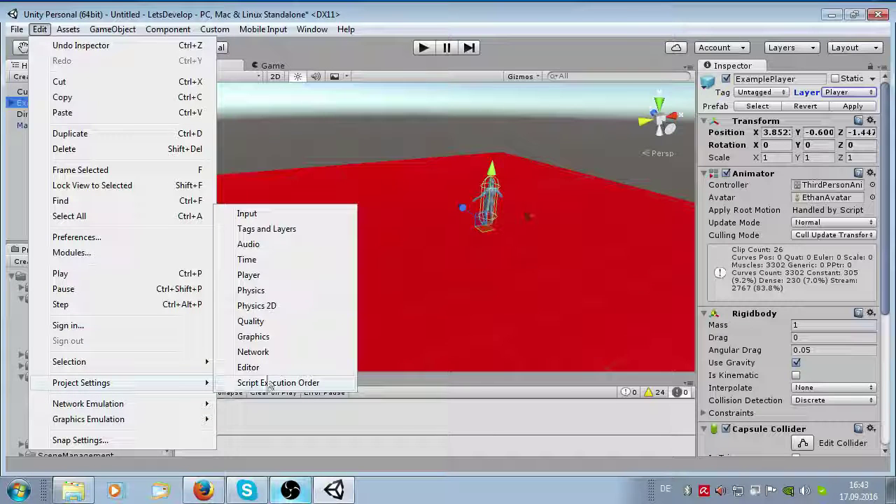
pyautogui.click(285, 292)
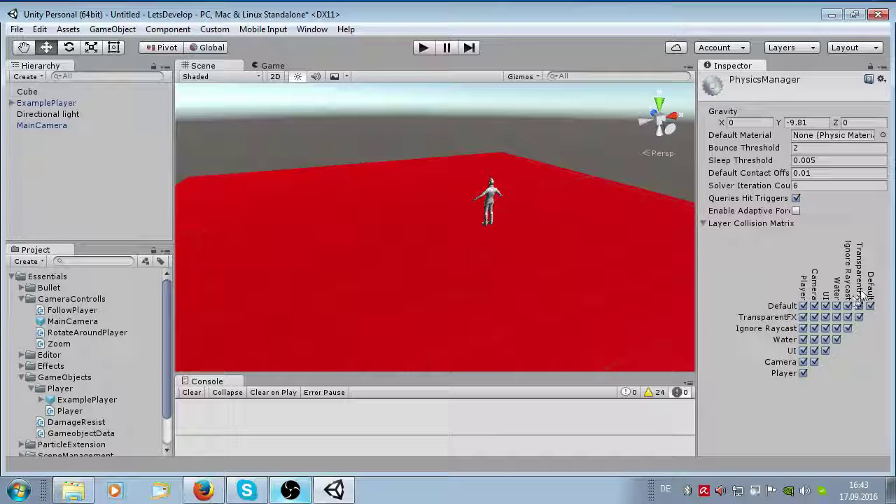
# Untick Player/Player, Camera/Player and Camera/Camera in the Layer Collision Matrix, then start Play mode
pyautogui.click(801, 373)
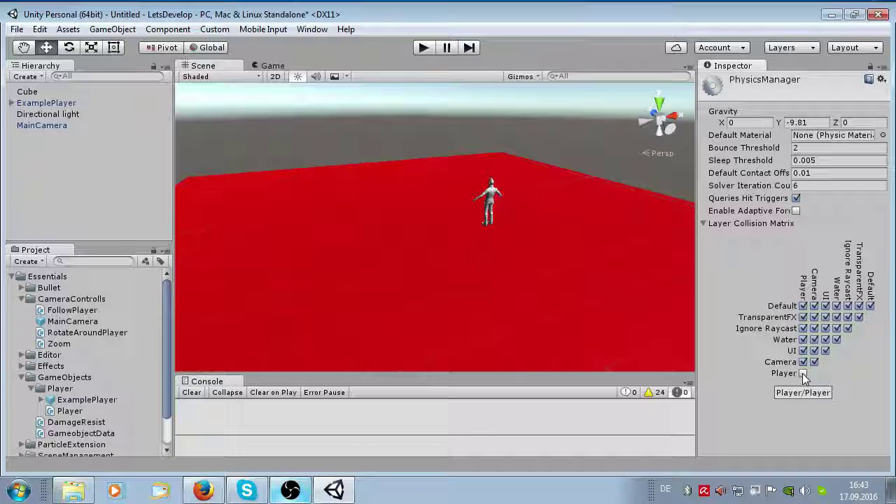
pyautogui.click(802, 361)
pyautogui.click(813, 362)
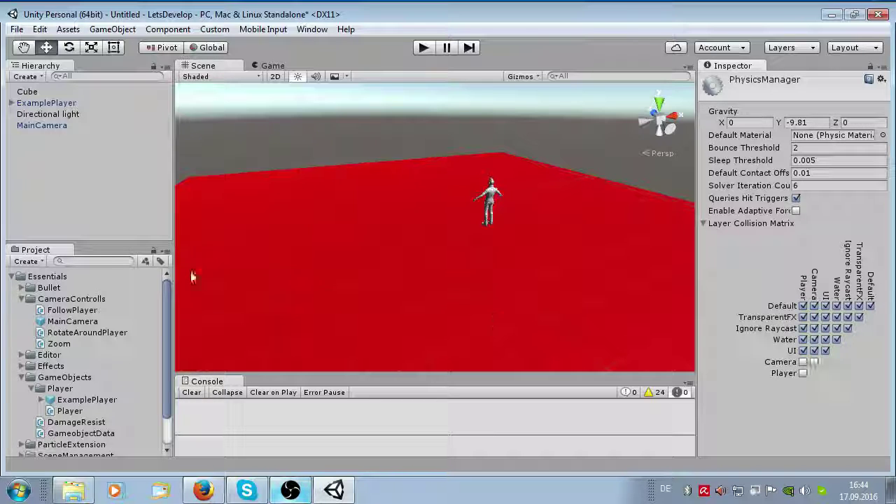
pyautogui.click(420, 47)
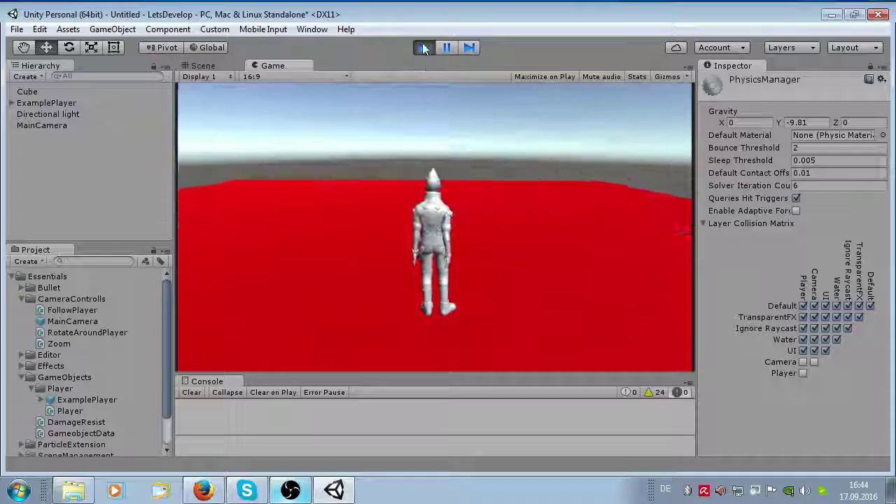
# Stop the test run and set MainCamera's Sphere Collider radius to 4
pyautogui.click(423, 47)
pyautogui.click(70, 125)
pyautogui.scroll(-5, 818, 245)
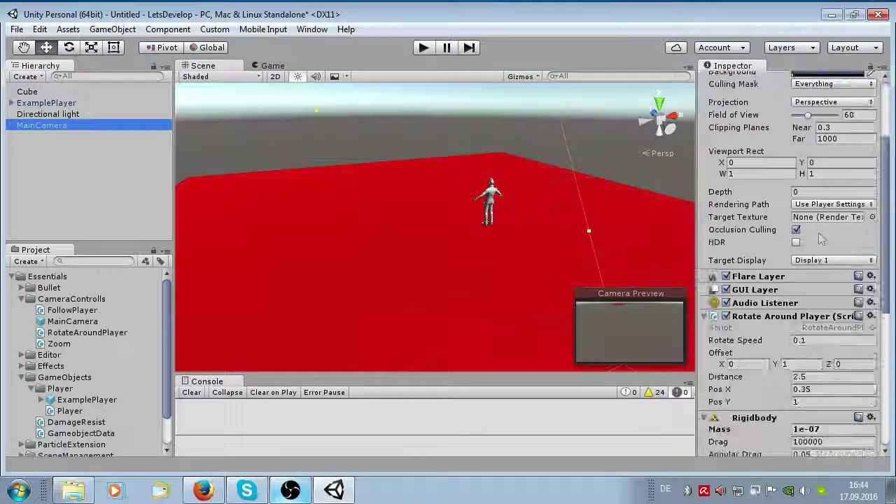
pyautogui.scroll(-2, 816, 241)
pyautogui.scroll(-1, 811, 308)
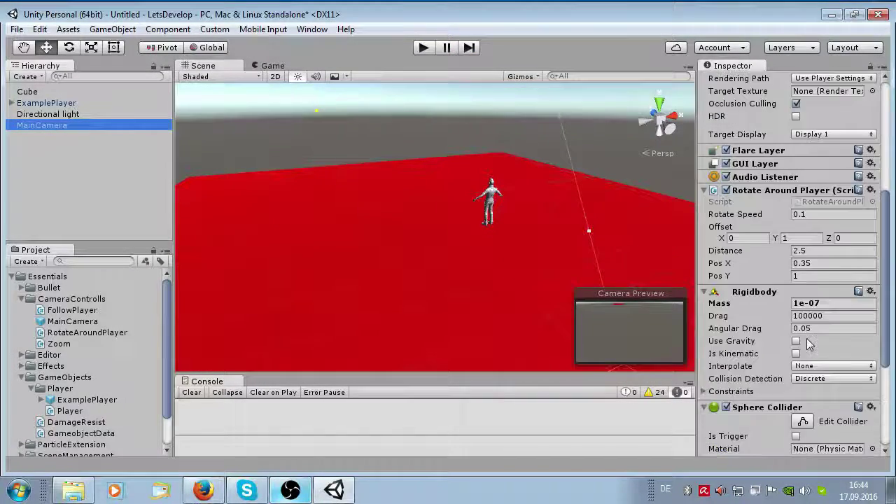
pyautogui.scroll(-2, 808, 310)
pyautogui.scroll(-1, 808, 310)
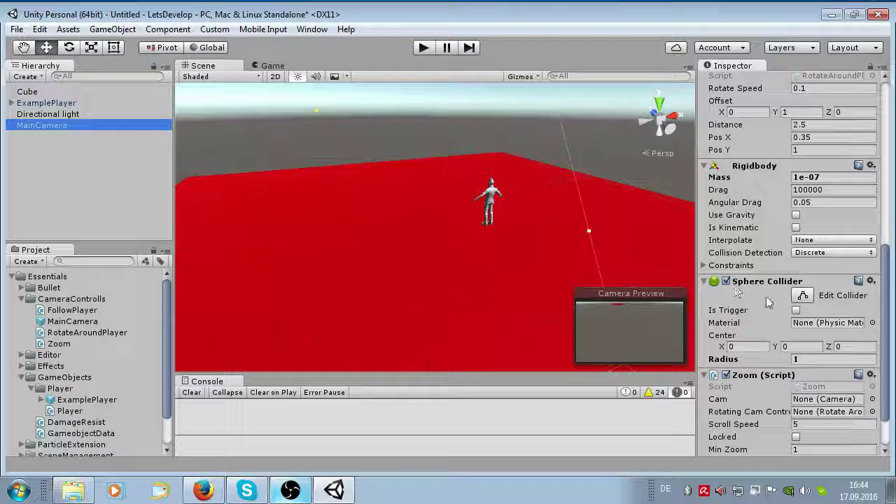
pyautogui.scroll(-1, 777, 333)
pyautogui.moveTo(763, 318); pyautogui.dragTo(838, 324)
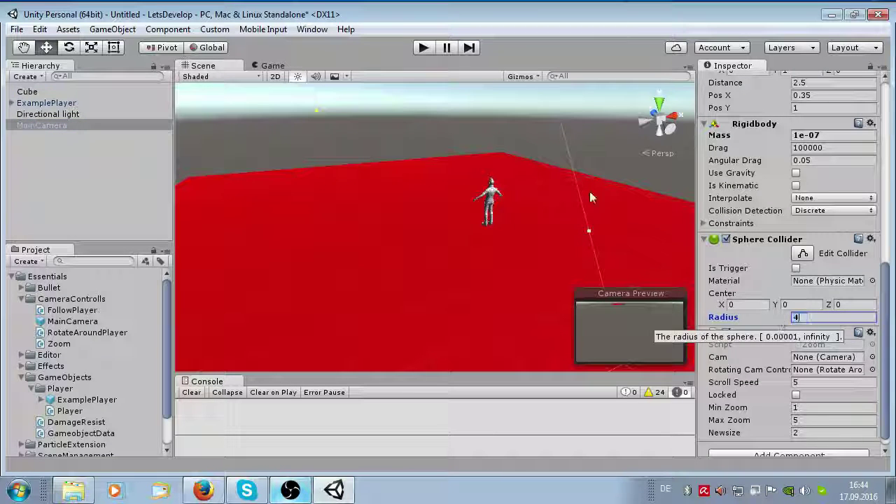
pyautogui.write('4')
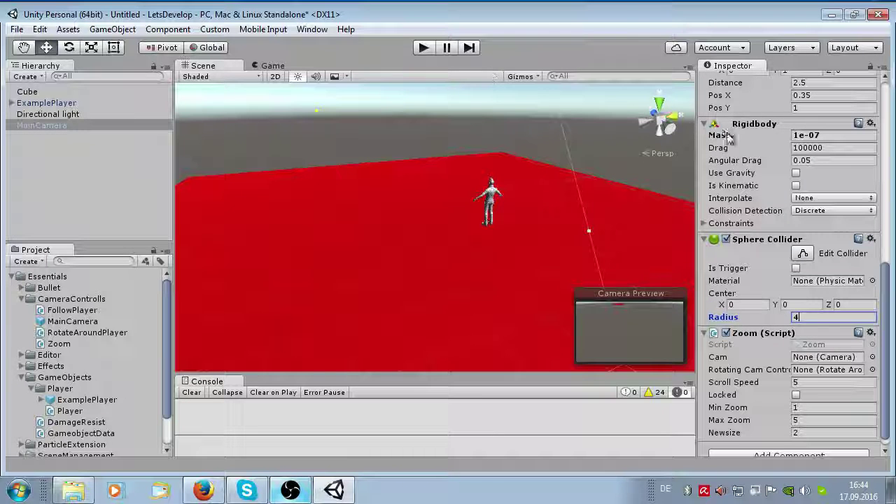
# Set the camera Rigidbody's Interpolate to Interpolate and start Play mode
pyautogui.click(833, 198)
pyautogui.click(826, 226)
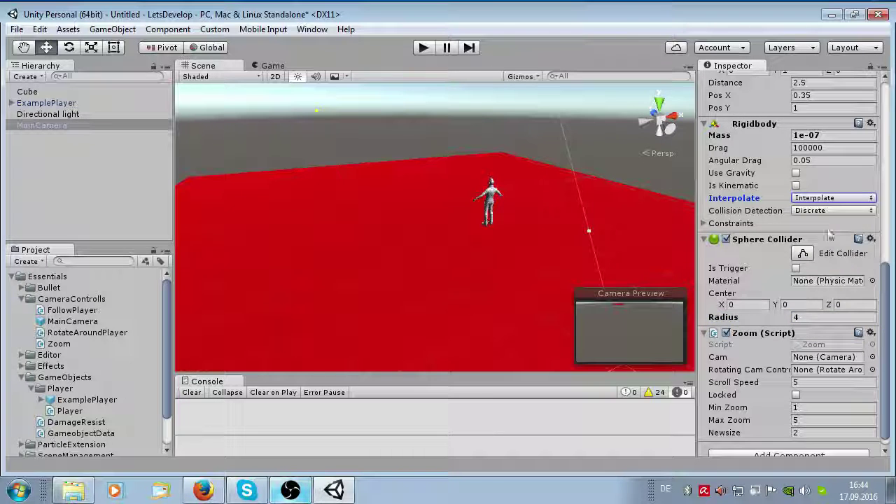
pyautogui.click(423, 47)
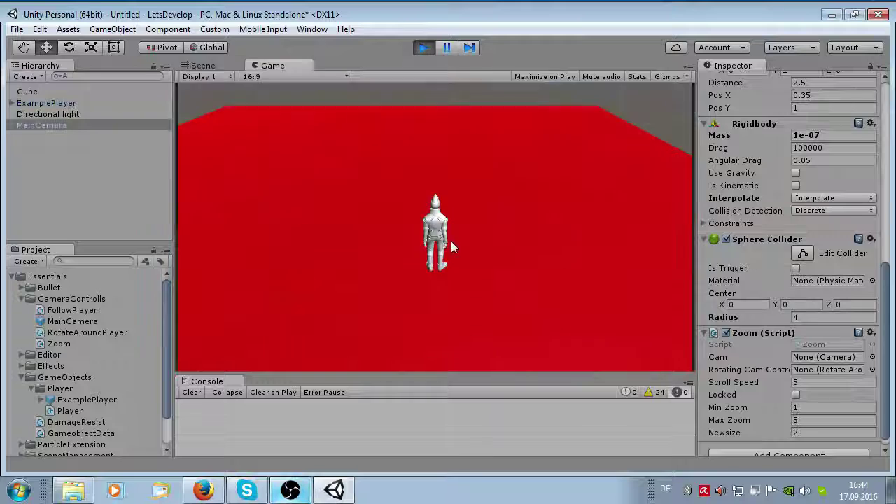
# While playing, zoom the Game view and try Extrapolate on the camera Rigidbody, then stop
pyautogui.scroll(-5, 462, 224)
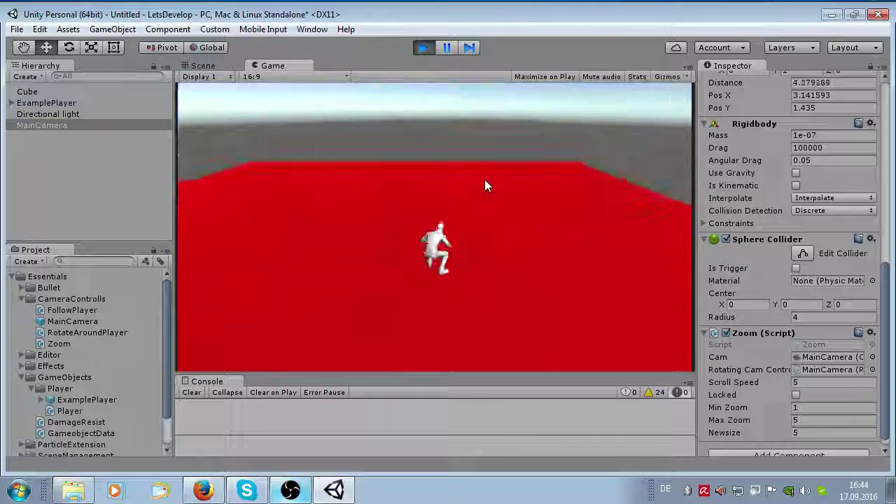
pyautogui.scroll(1, 485, 210)
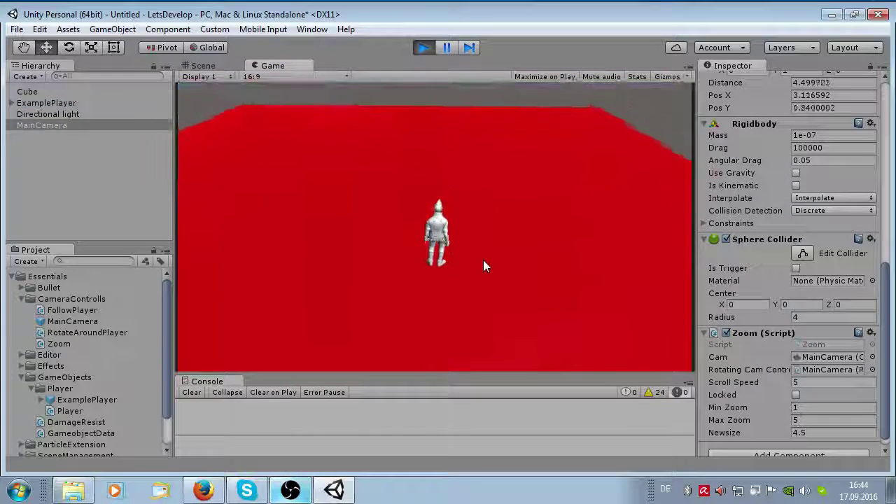
pyautogui.click(801, 198)
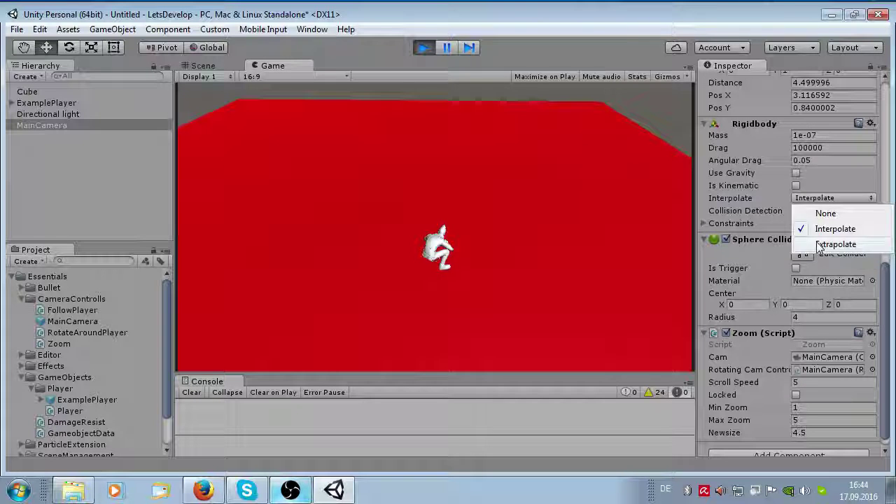
pyautogui.click(821, 245)
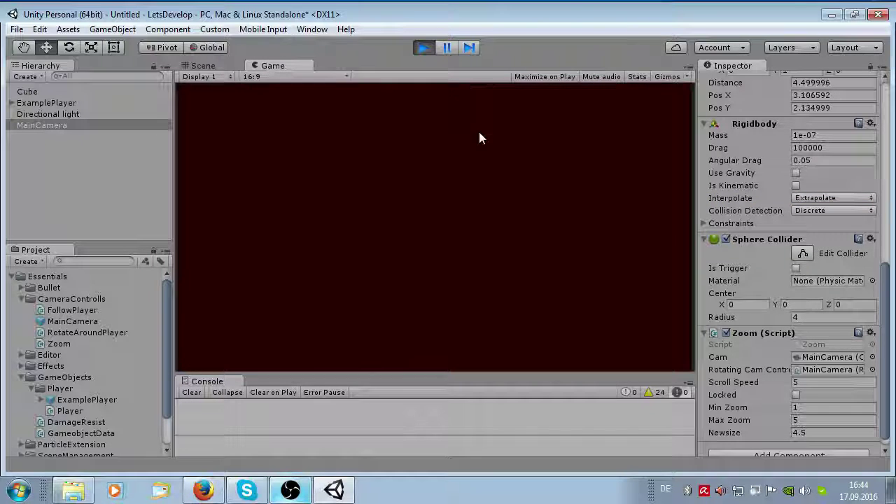
pyautogui.scroll(1, 479, 180)
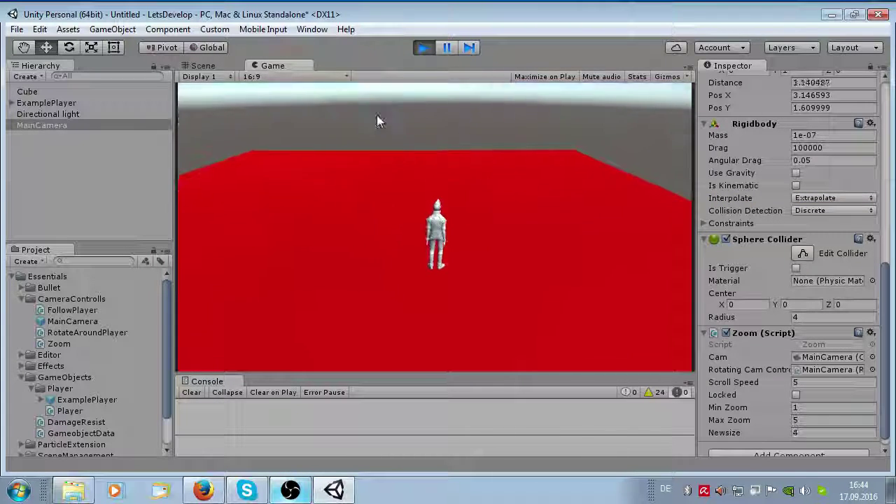
pyautogui.click(423, 48)
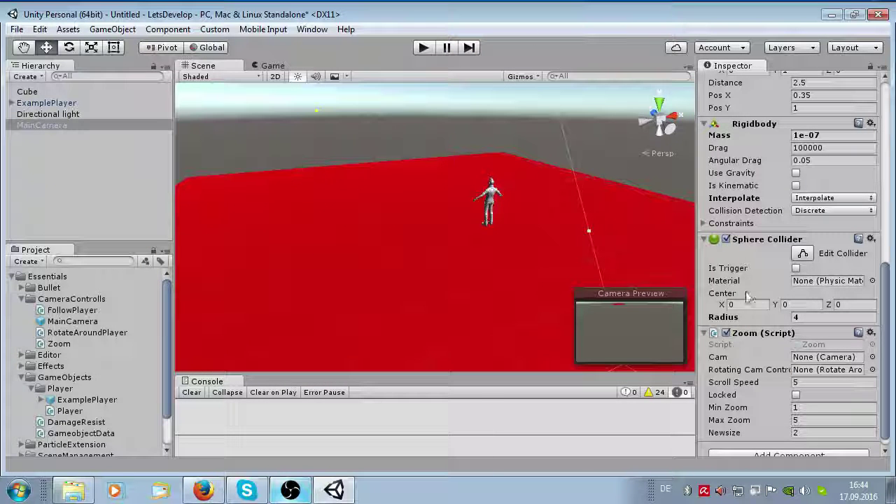
# Toggle the sphere collider's Is Trigger and set the camera Rigidbody Mass to 1
pyautogui.click(796, 269)
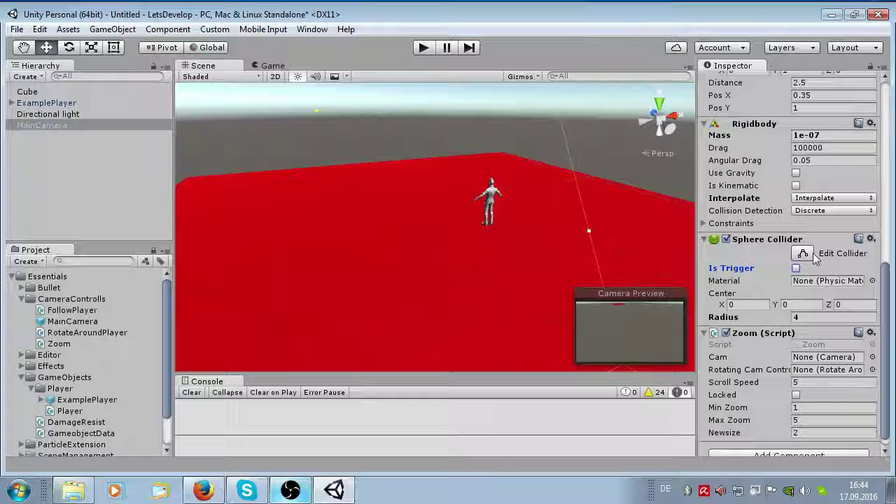
pyautogui.scroll(3, 755, 203)
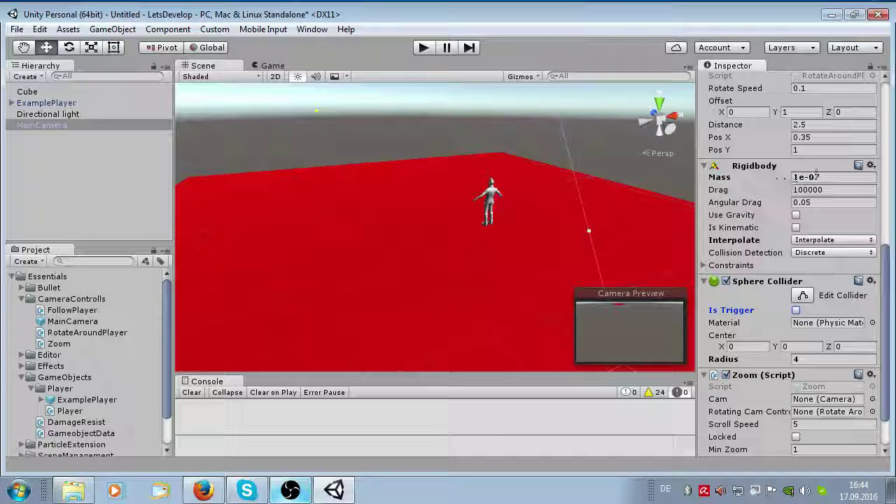
pyautogui.click(805, 177)
pyautogui.write('1')
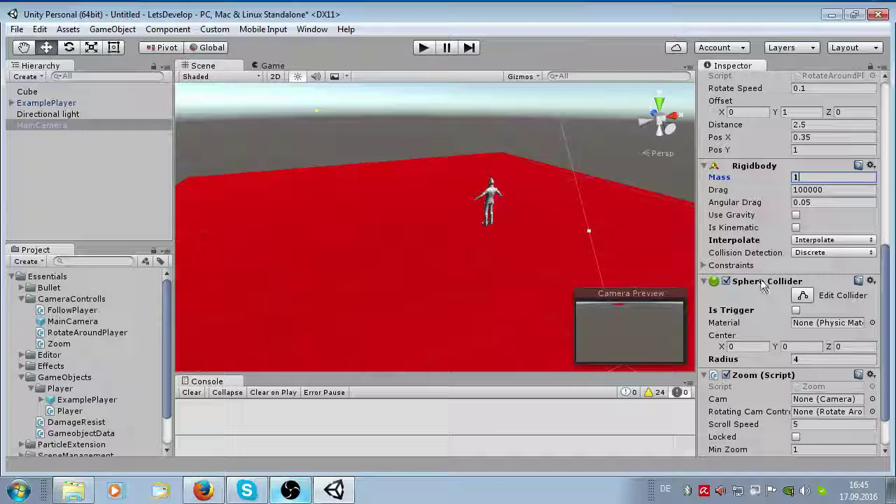
# Drag the Sphere Collider radius down to 1 and frame MainCamera in the Scene view
pyautogui.moveTo(768, 364); pyautogui.dragTo(705, 362)
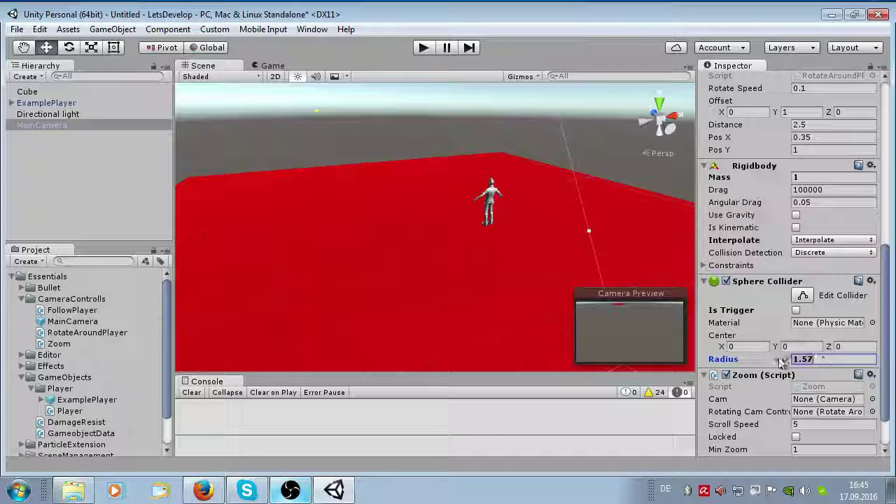
pyautogui.scroll(-2, 510, 233)
pyautogui.scroll(-2, 500, 203)
pyautogui.scroll(-2, 505, 212)
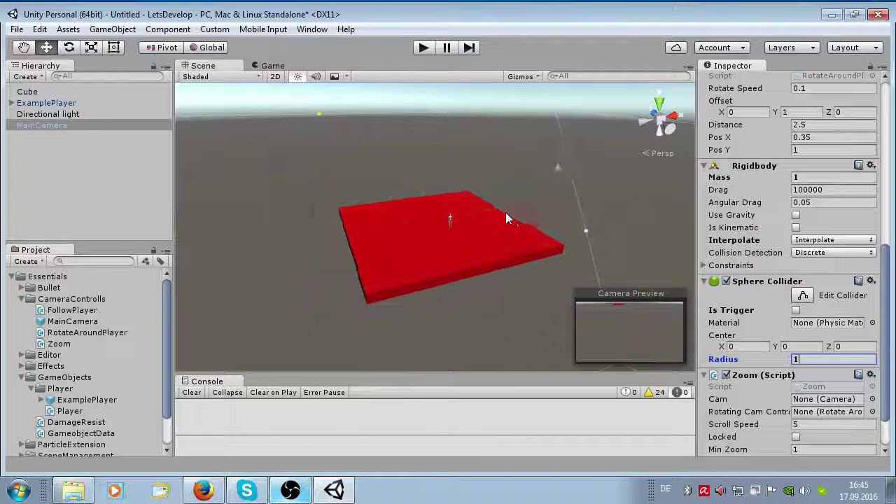
pyautogui.doubleClick(40, 125)
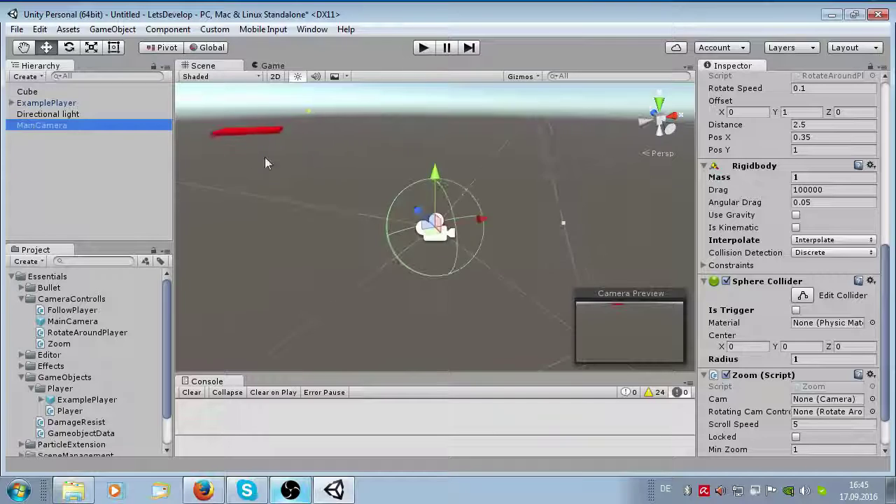
# Reset MainCamera's Transform position X, Y and Z to 0
pyautogui.moveTo(315, 207)
pyautogui.keyDown('alt'); pyautogui.mouseDown()
pyautogui.moveTo(334, 210)
pyautogui.moveTo(259, 193)
pyautogui.mouseUp(); pyautogui.keyUp('alt')
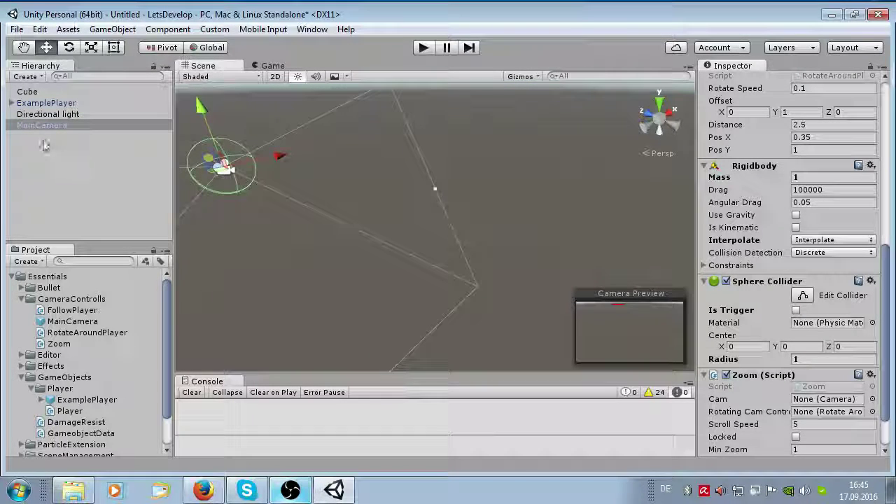
pyautogui.scroll(10, 821, 159)
pyautogui.scroll(3, 820, 159)
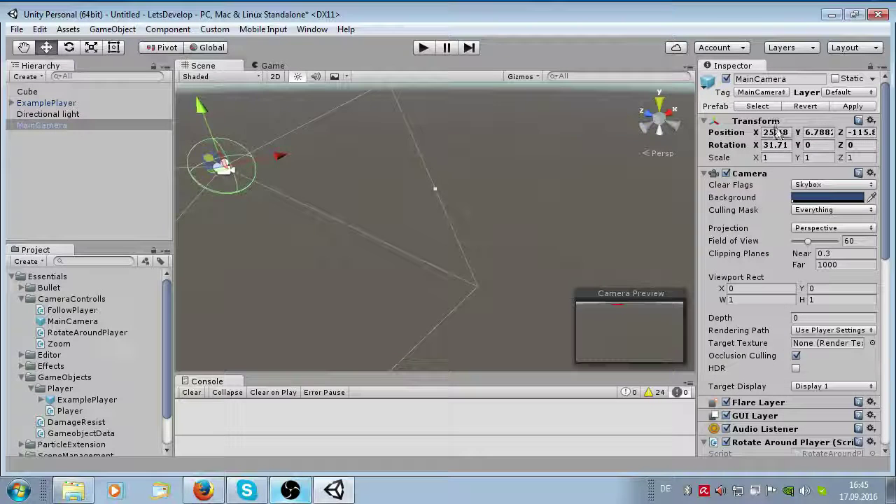
pyautogui.moveTo(798, 132); pyautogui.dragTo(868, 144)
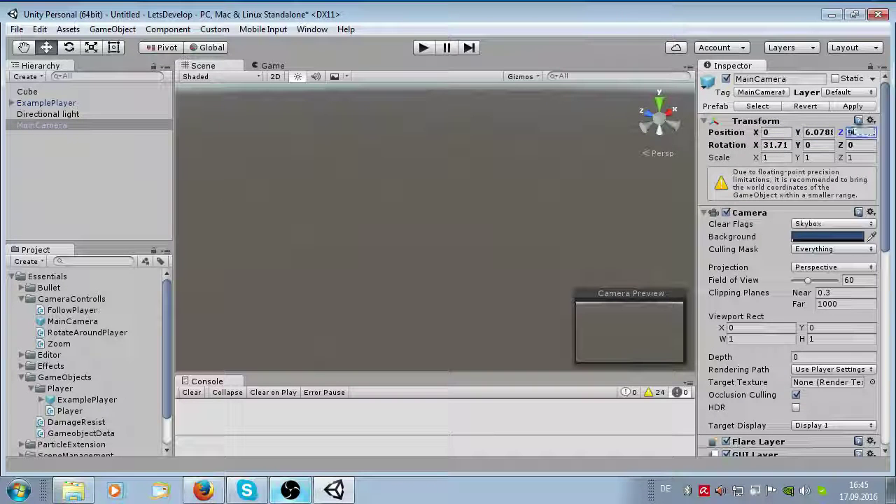
pyautogui.write('0')
pyautogui.click(817, 133)
pyautogui.write('0')
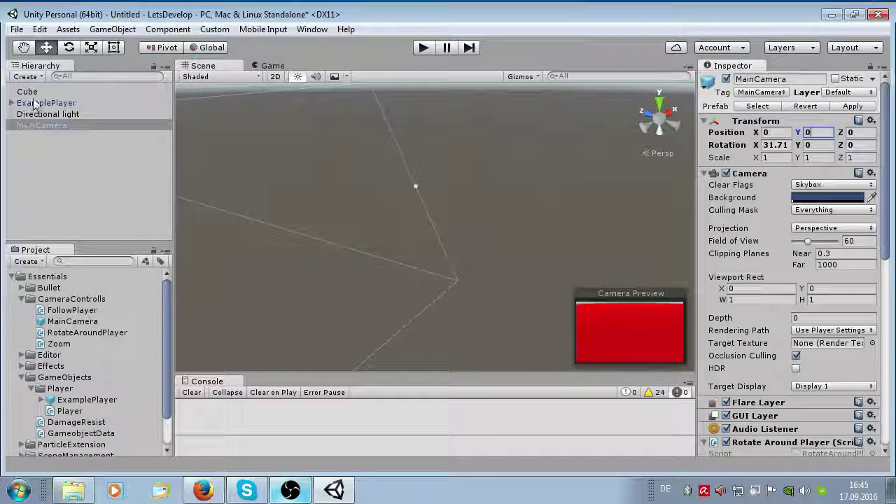
# Raise the camera to Y 0.983, just above the red floor, and frame the player
pyautogui.doubleClick(39, 124)
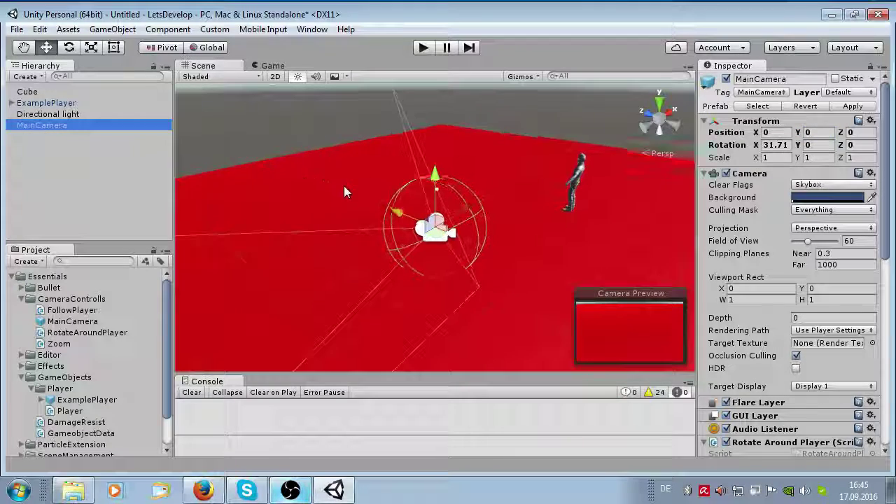
pyautogui.moveTo(435, 202)
pyautogui.mouseDown()
pyautogui.moveTo(432, 120)
pyautogui.moveTo(448, 161)
pyautogui.moveTo(594, 228)
pyautogui.mouseUp()
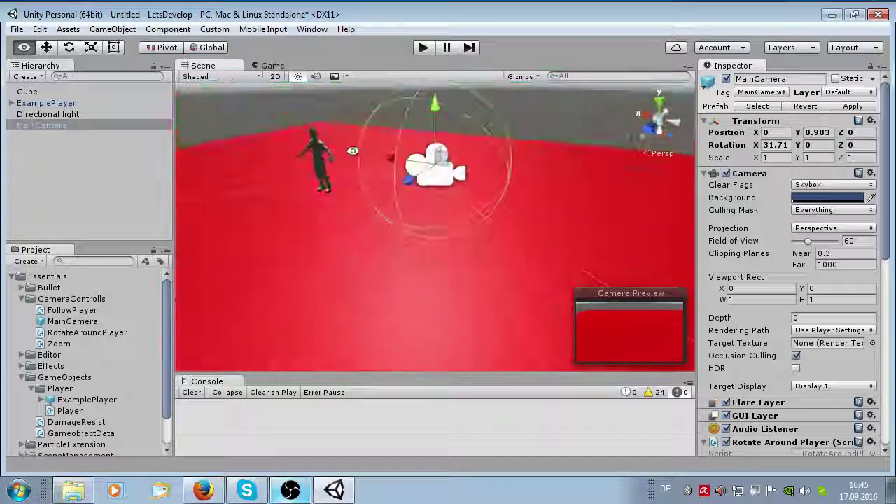
pyautogui.keyDown('alt'); pyautogui.moveTo(594, 229); pyautogui.dragTo(638, 218); pyautogui.keyUp('alt')
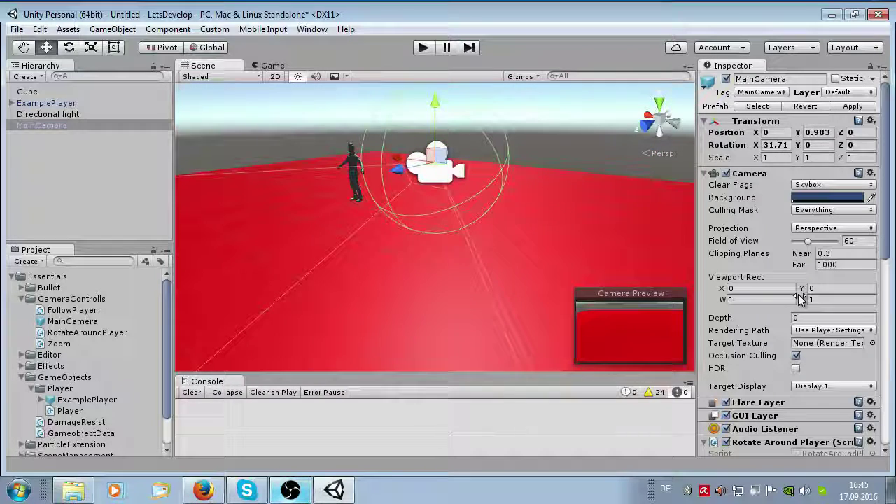
pyautogui.scroll(-5, 827, 244)
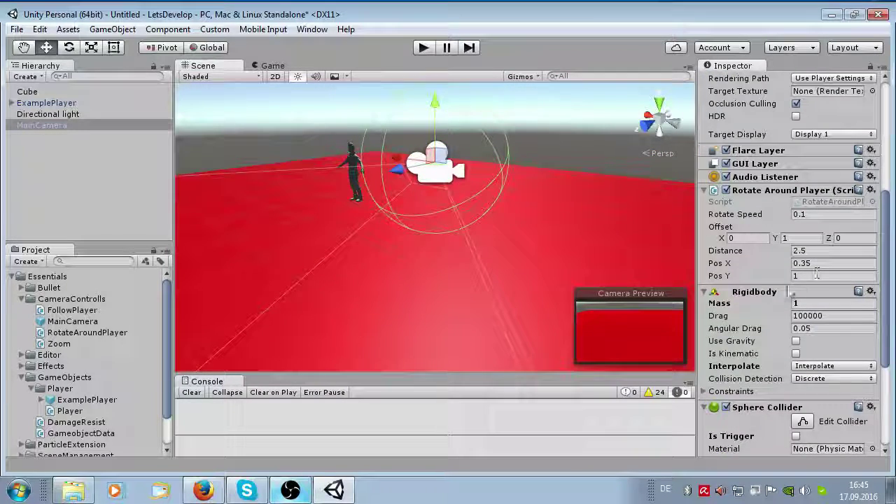
pyautogui.scroll(-4, 816, 273)
pyautogui.scroll(-1, 842, 320)
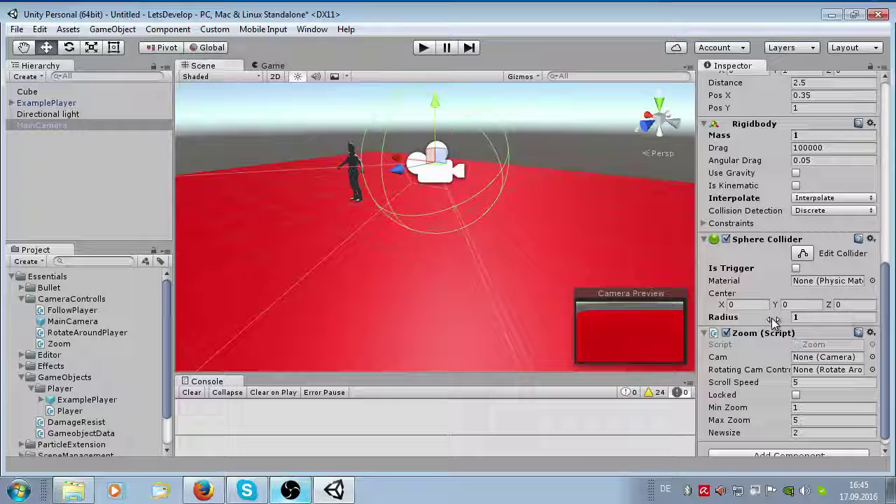
# Shrink the camera's Sphere Collider radius to 0.41 and do a quick Play test
pyautogui.moveTo(770, 319); pyautogui.dragTo(763, 318)
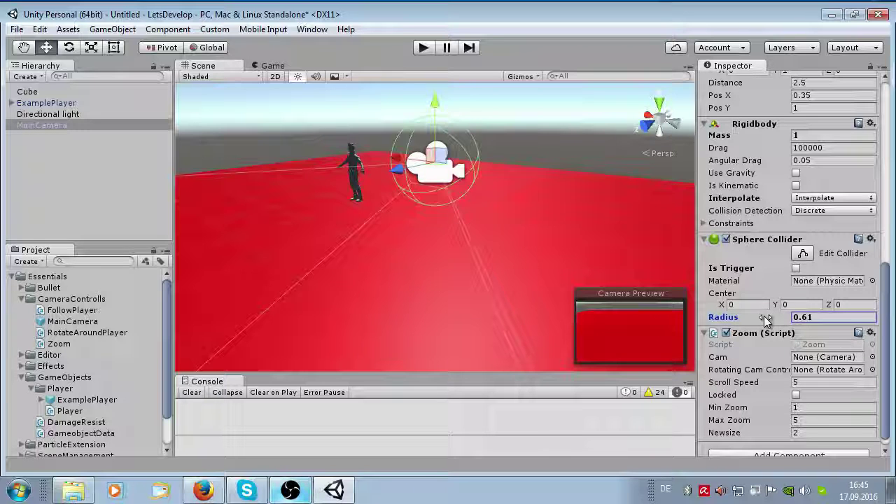
pyautogui.click(422, 47)
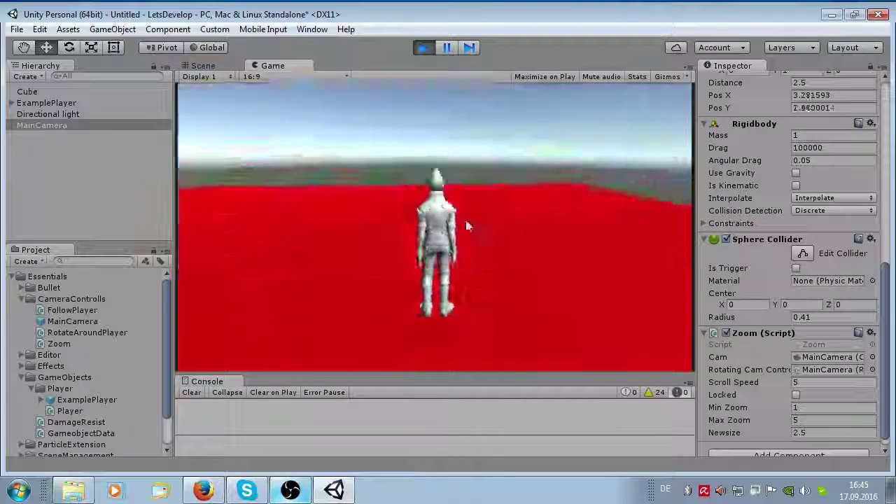
pyautogui.click(423, 48)
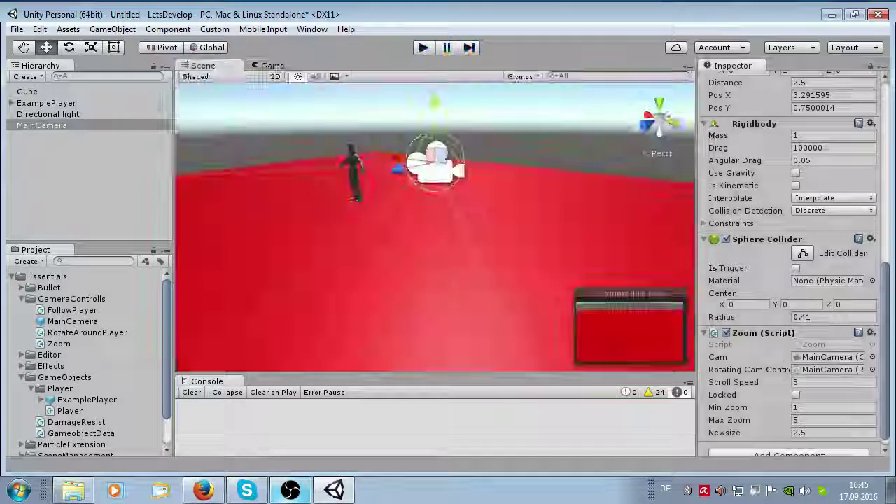
# Set the camera Rigidbody's Collision Detection to Continuous Dynamic and Interpolate to None
pyautogui.click(812, 211)
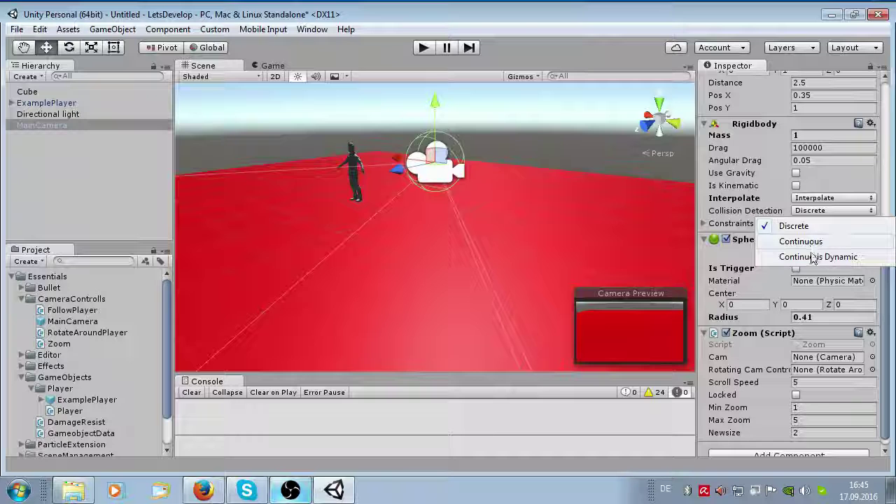
pyautogui.click(812, 256)
pyautogui.click(831, 198)
pyautogui.click(802, 212)
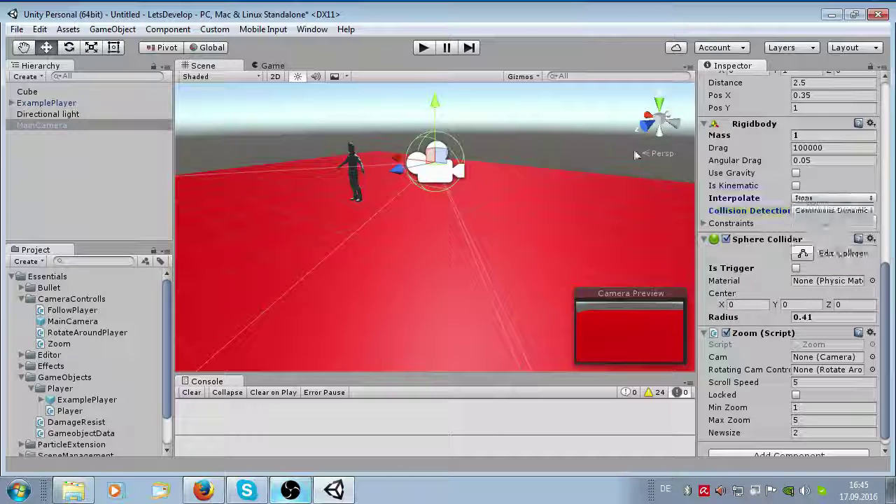
# In Play mode, orbit the game camera around the player and below the ground, zooming in and out
pyautogui.click(420, 48)
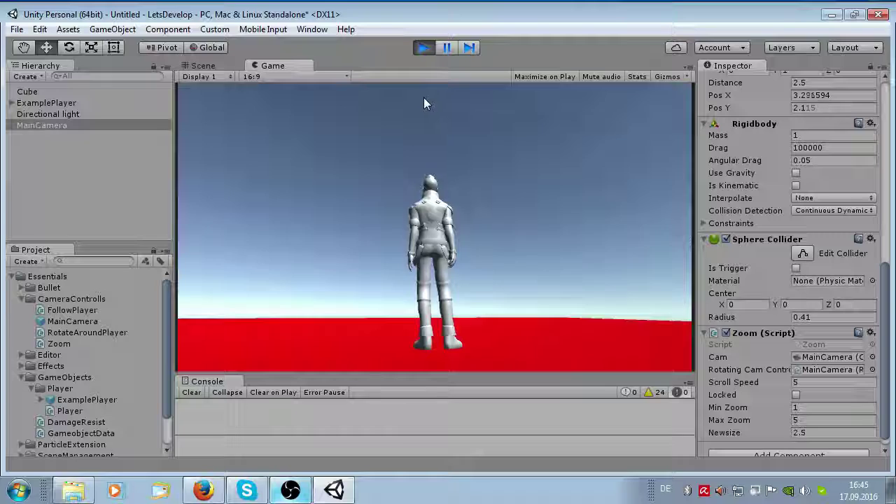
pyautogui.moveTo(423, 103)
pyautogui.mouseDown()
pyautogui.moveTo(539, 252)
pyautogui.moveTo(506, 308)
pyautogui.mouseUp()
pyautogui.scroll(3, 551, 246)
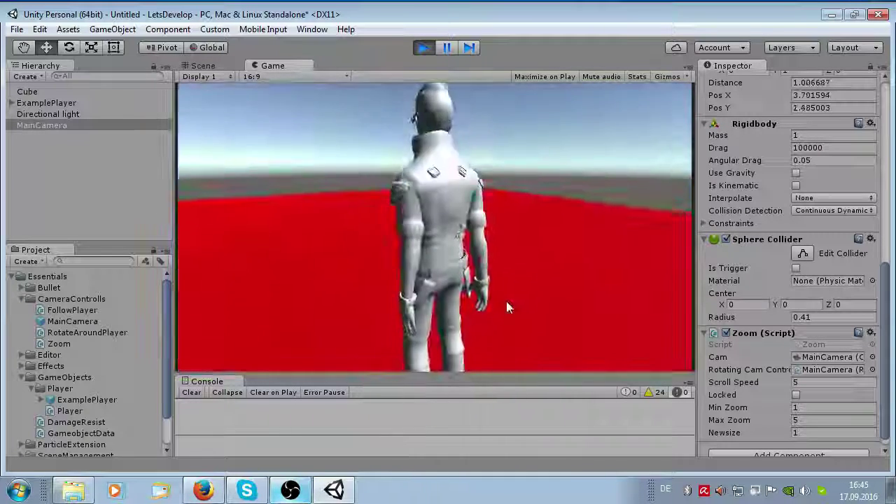
pyautogui.scroll(-3, 503, 287)
pyautogui.moveTo(498, 274); pyautogui.dragTo(508, 158)
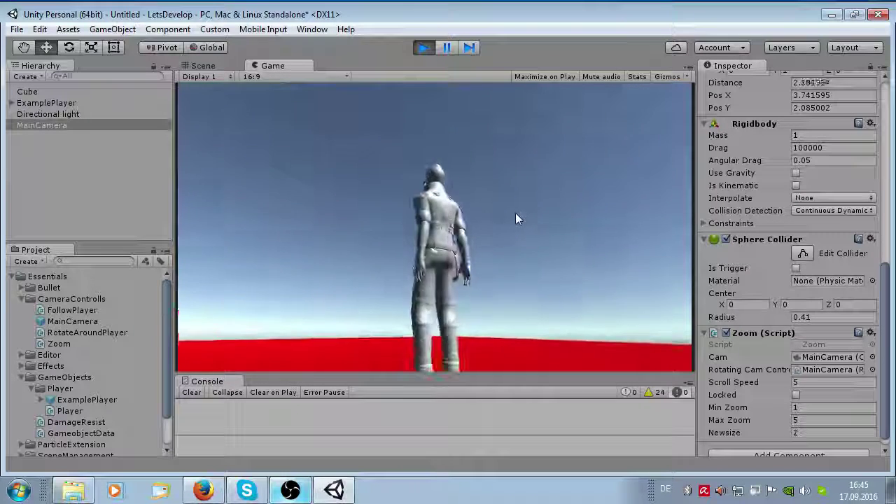
pyautogui.scroll(3, 513, 175)
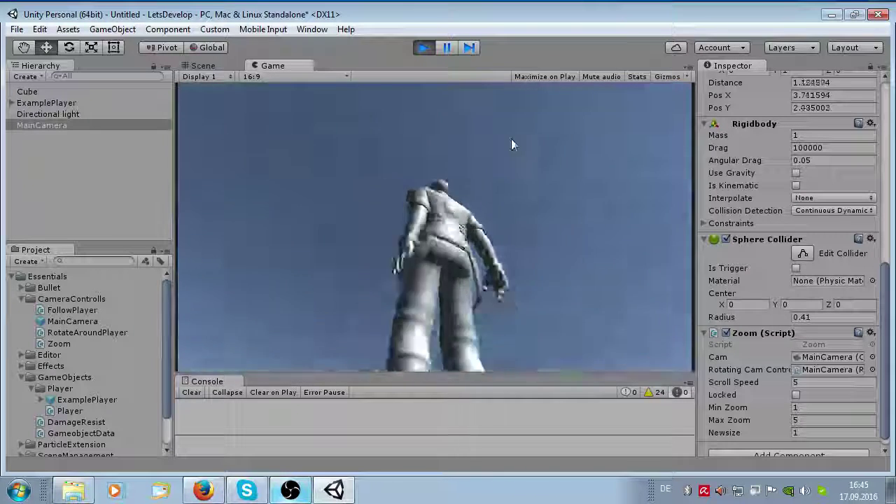
pyautogui.scroll(-2, 510, 168)
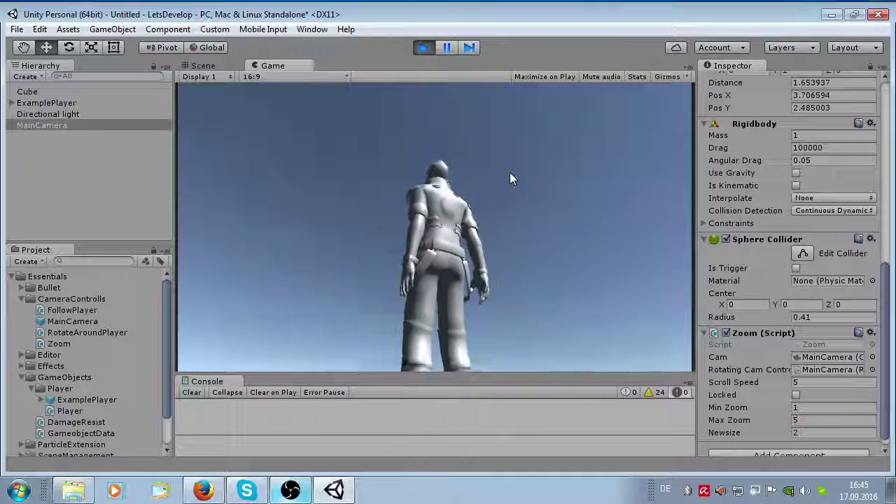
# Orbit the camera back above the floor to a low view behind the player, then stop Play
pyautogui.moveTo(509, 173)
pyautogui.mouseDown()
pyautogui.moveTo(502, 365)
pyautogui.moveTo(456, 289)
pyautogui.mouseUp()
pyautogui.scroll(2, 476, 270)
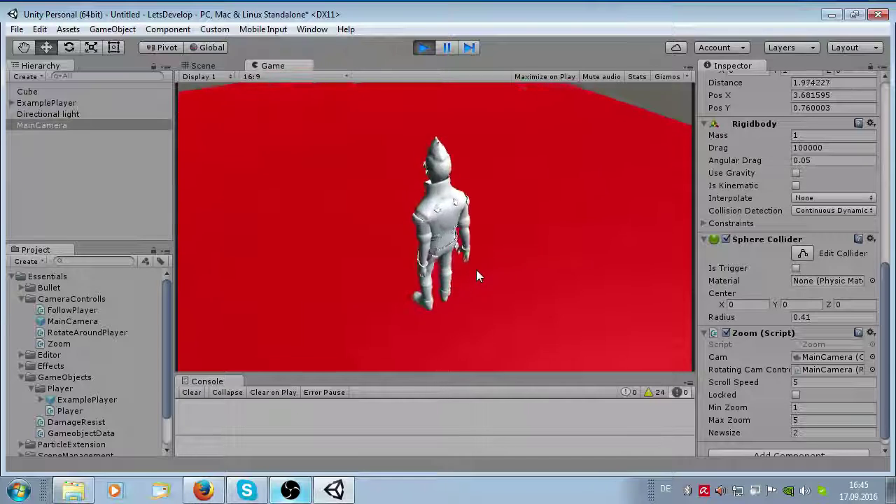
pyautogui.moveTo(509, 258)
pyautogui.mouseDown()
pyautogui.moveTo(500, 178)
pyautogui.moveTo(488, 476)
pyautogui.mouseUp()
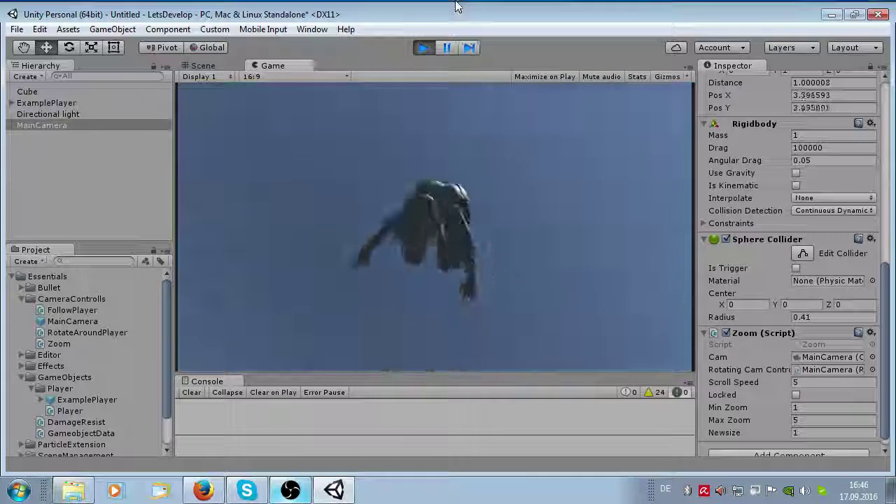
pyautogui.scroll(-4, 491, 298)
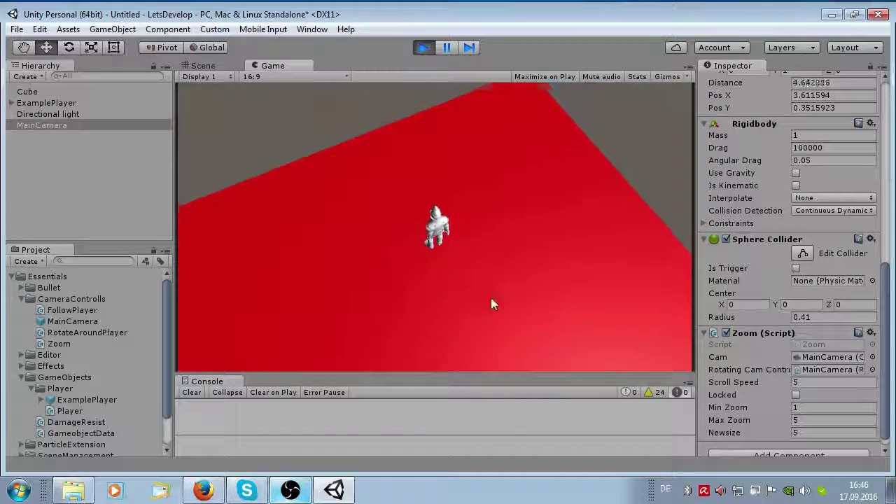
pyautogui.moveTo(491, 298); pyautogui.dragTo(458, 199)
pyautogui.click(423, 47)
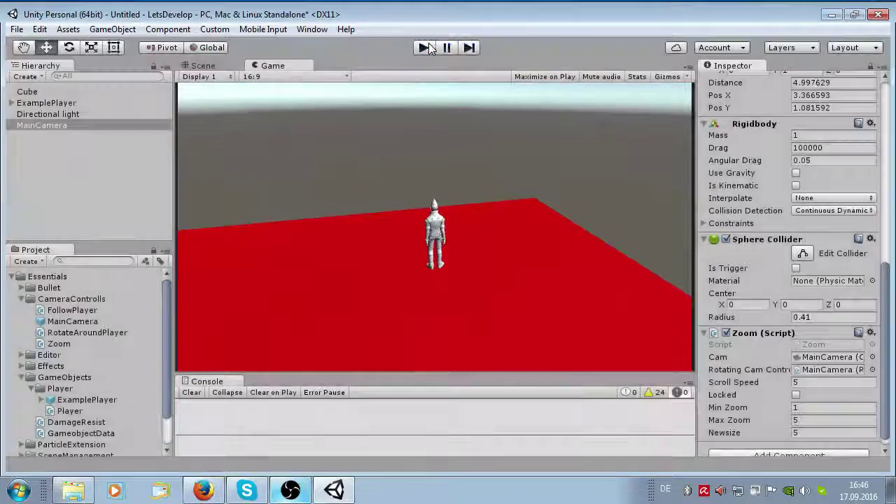
# Put MainCamera on the Camera layer
pyautogui.scroll(5, 854, 170)
pyautogui.scroll(5, 854, 171)
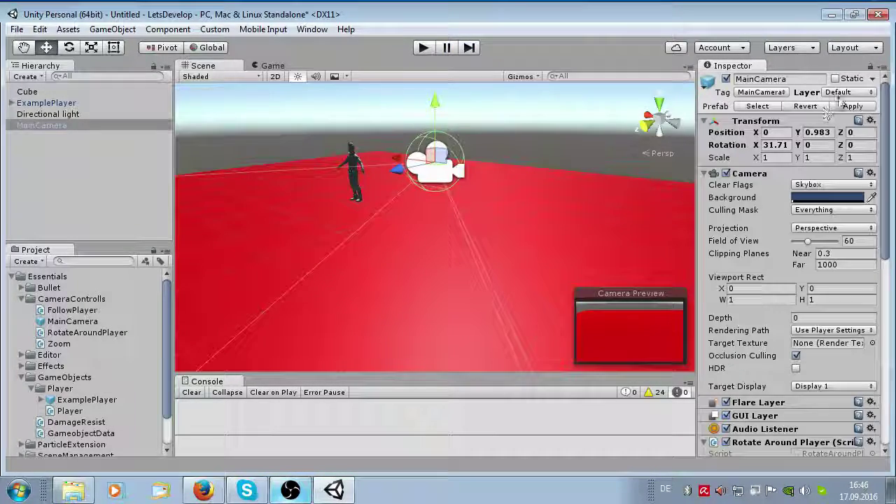
pyautogui.click(844, 94)
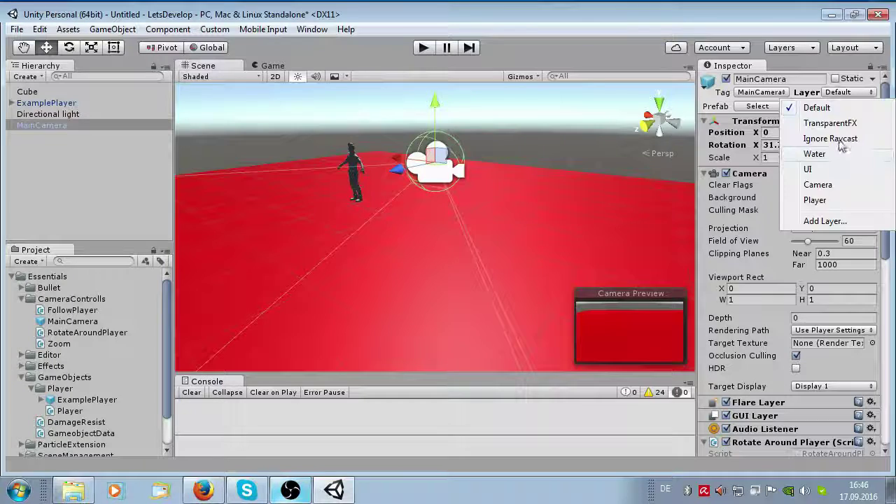
pyautogui.click(827, 185)
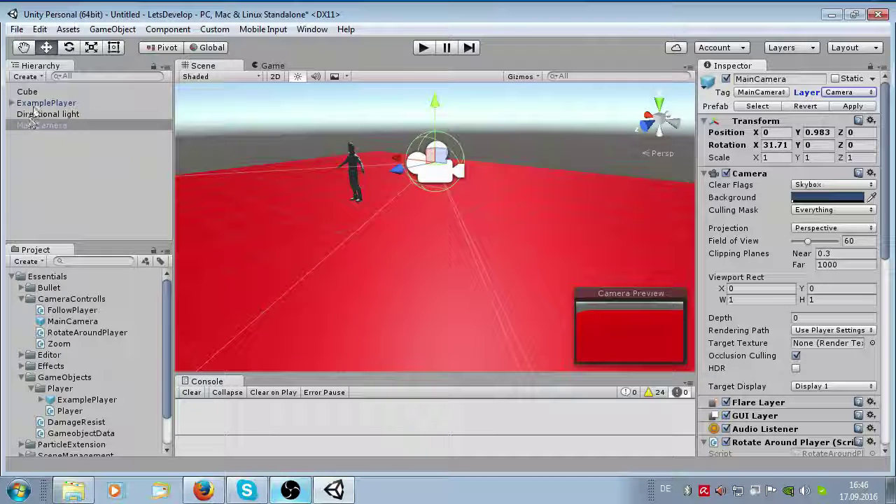
# Select ExamplePlayer and run a Play test of the walking character, then stop
pyautogui.click(36, 105)
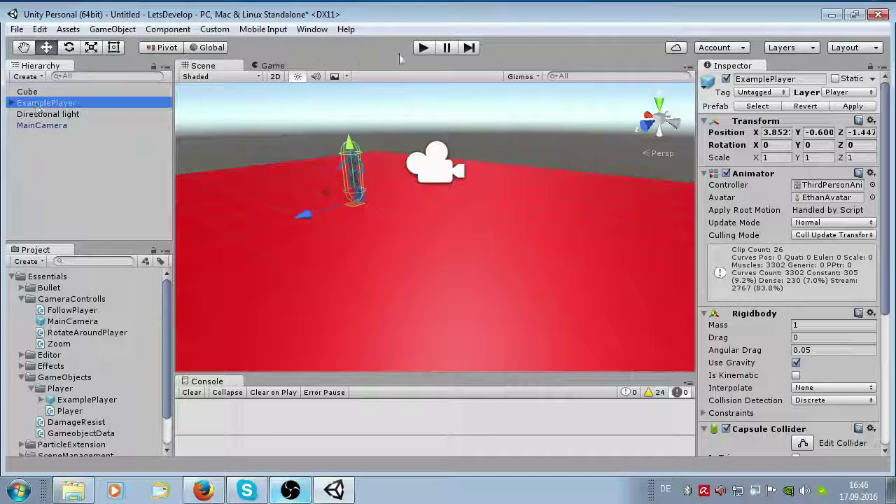
pyautogui.click(423, 47)
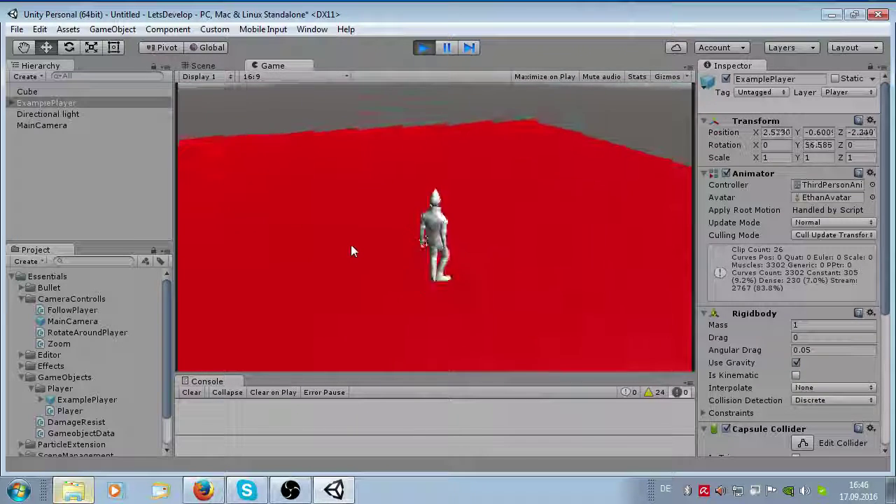
pyautogui.click(426, 47)
# Scale the red floor Cube to 20, 20, 20
pyautogui.click(425, 256)
pyautogui.press('f')
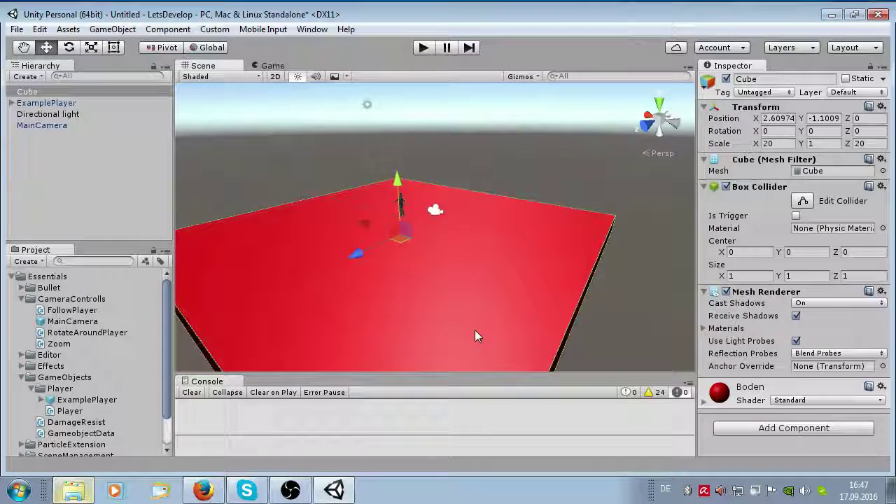
pyautogui.keyDown('alt'); pyautogui.moveTo(467, 324); pyautogui.dragTo(476, 312); pyautogui.keyUp('alt')
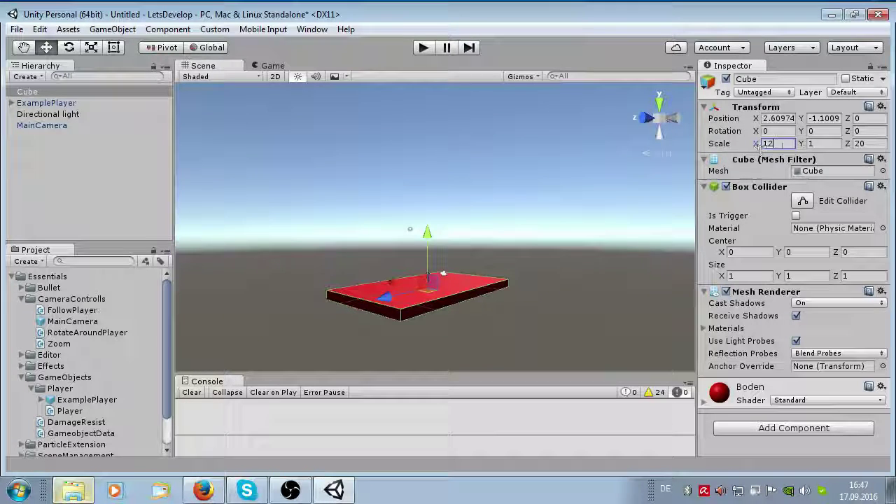
pyautogui.write('0')
pyautogui.press('Tab')
pyautogui.press('Tab')
pyautogui.write('1')
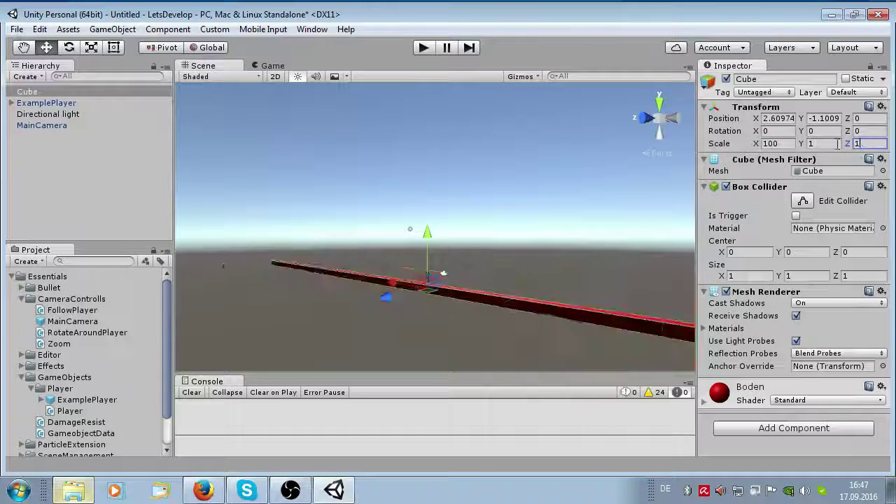
pyautogui.write('00')
pyautogui.write('0')
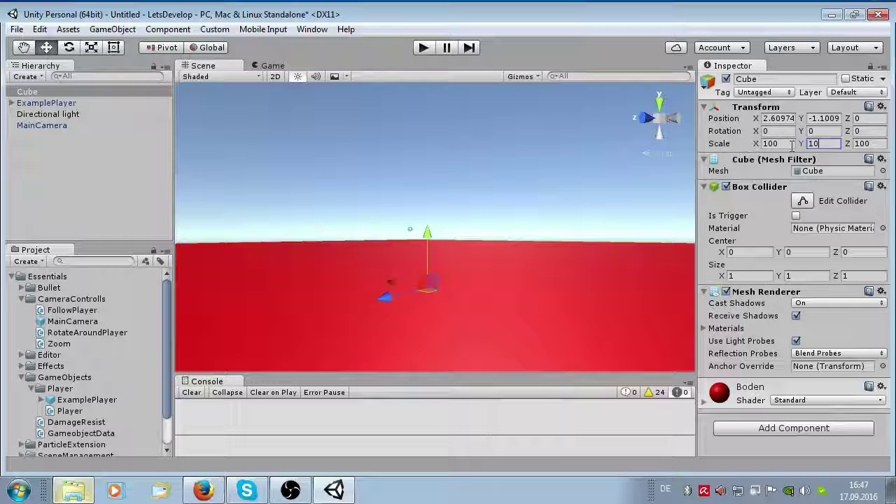
pyautogui.moveTo(435, 251)
pyautogui.mouseDown()
pyautogui.moveTo(457, 258)
pyautogui.moveTo(450, 273)
pyautogui.moveTo(294, 261)
pyautogui.mouseUp()
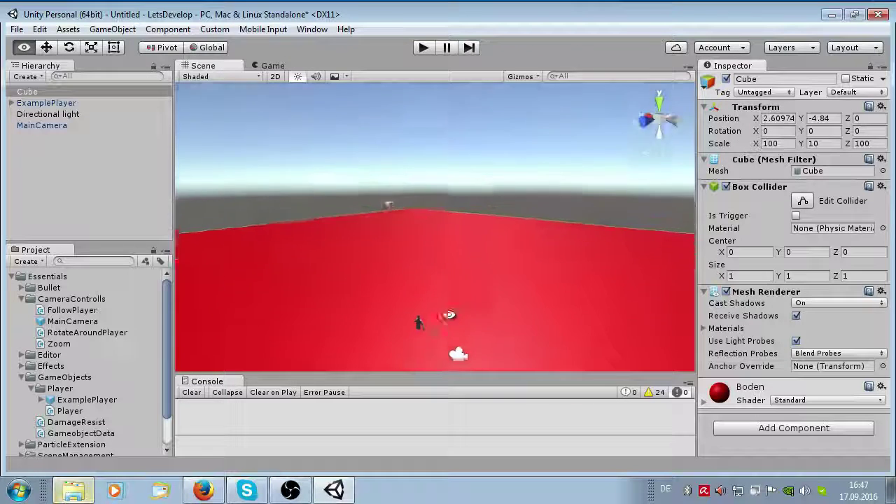
pyautogui.doubleClick(29, 96)
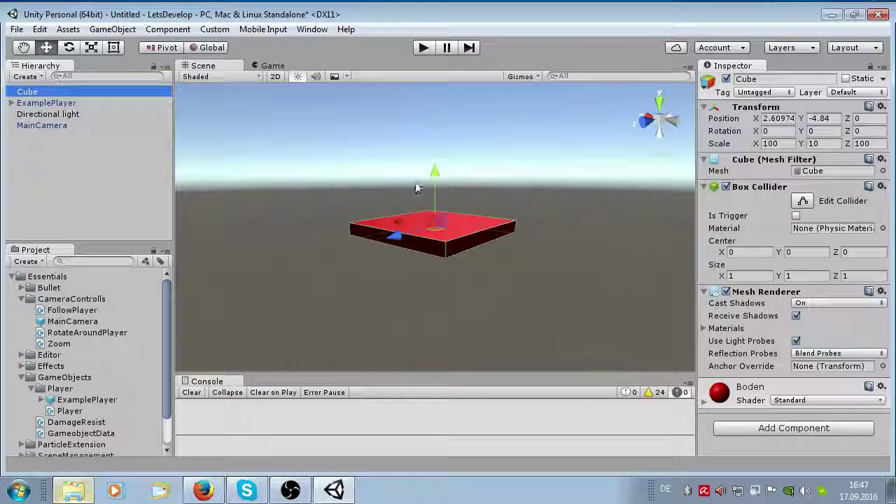
pyautogui.scroll(3, 419, 208)
pyautogui.scroll(3, 423, 200)
pyautogui.scroll(4, 426, 194)
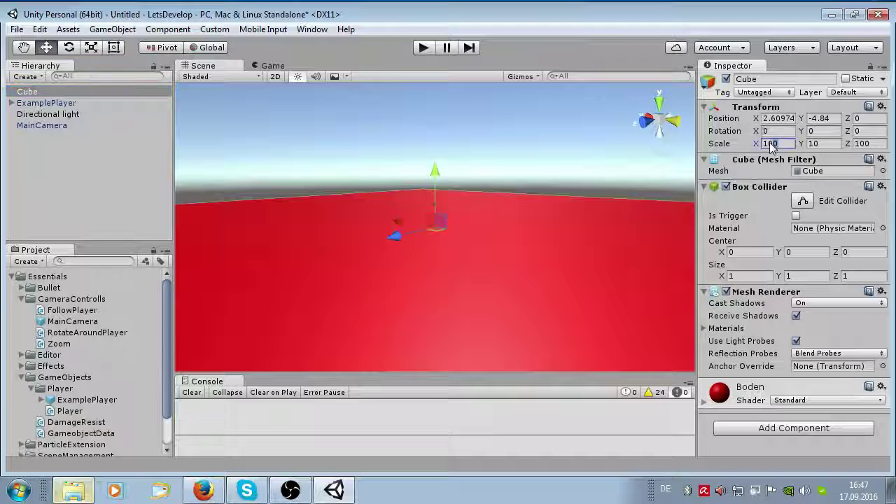
pyautogui.write('50')
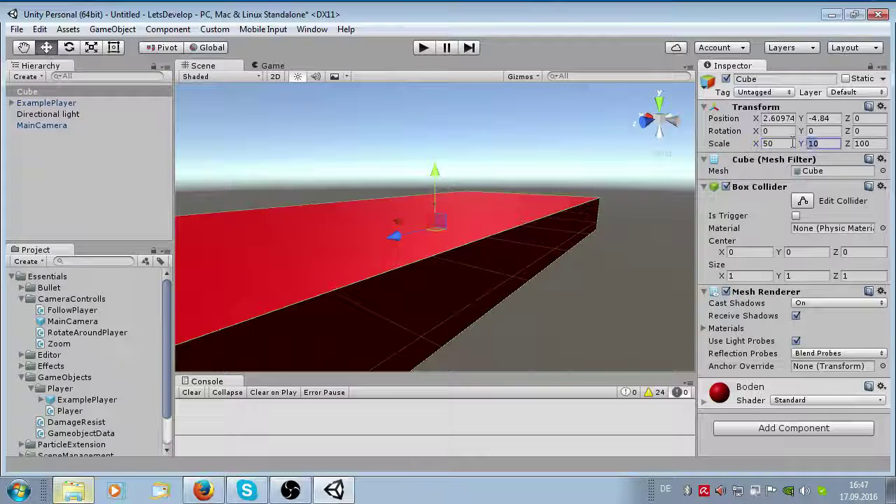
pyautogui.write('50')
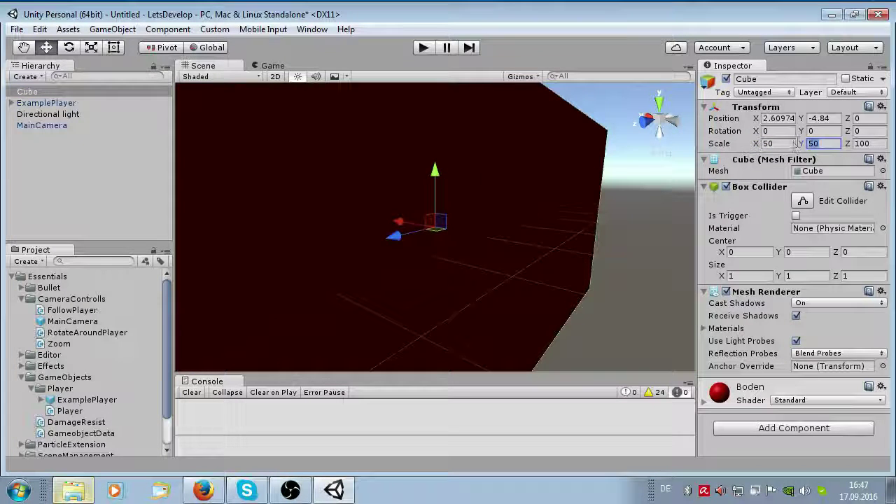
pyautogui.write('20')
pyautogui.press('Tab')
pyautogui.write('50')
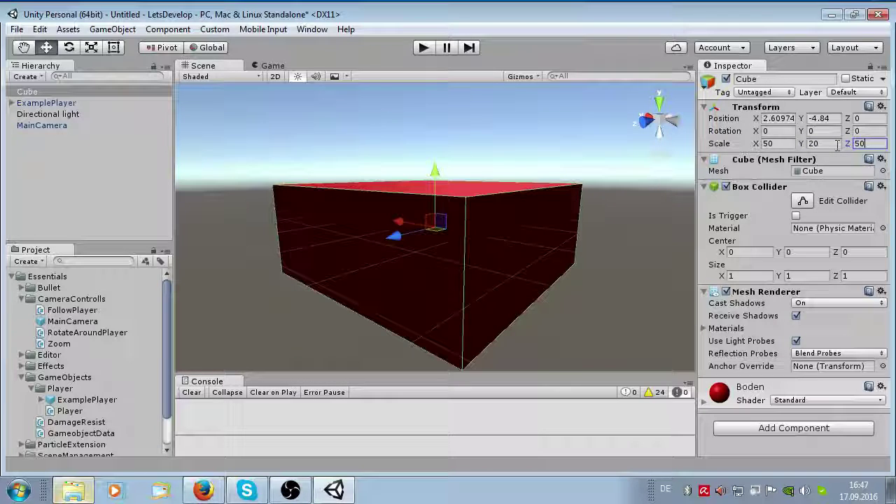
# Move the Cube to 4.53, -10.6, -4.24 beneath the player, then frame ExamplePlayer
pyautogui.moveTo(434, 171); pyautogui.dragTo(446, 204)
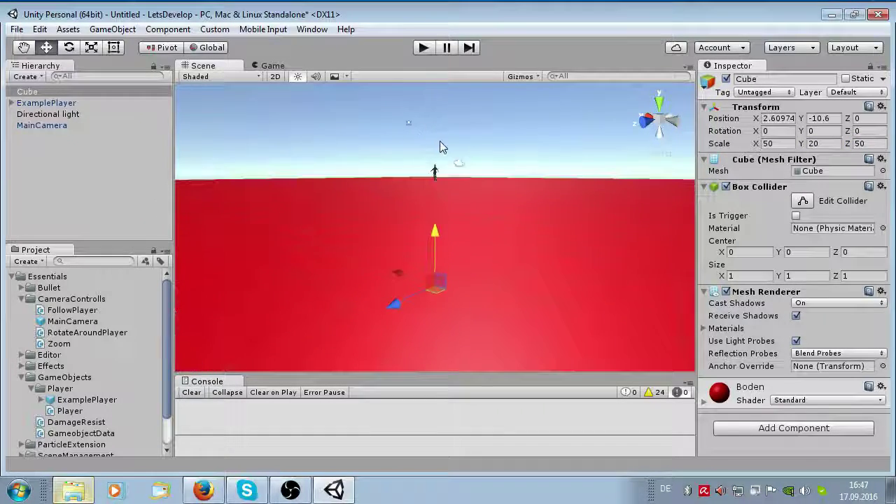
pyautogui.scroll(3, 440, 146)
pyautogui.keyDown('alt'); pyautogui.moveTo(418, 140); pyautogui.dragTo(459, 339); pyautogui.keyUp('alt')
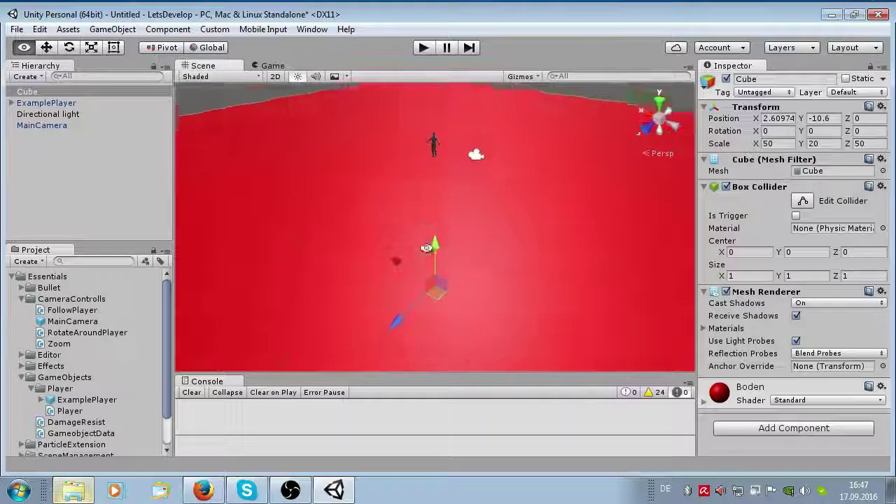
pyautogui.scroll(3, 447, 266)
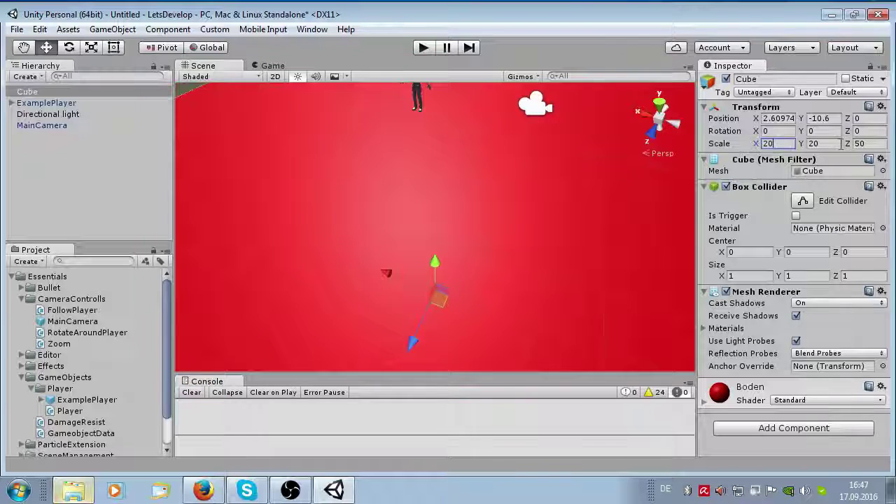
pyautogui.write('20')
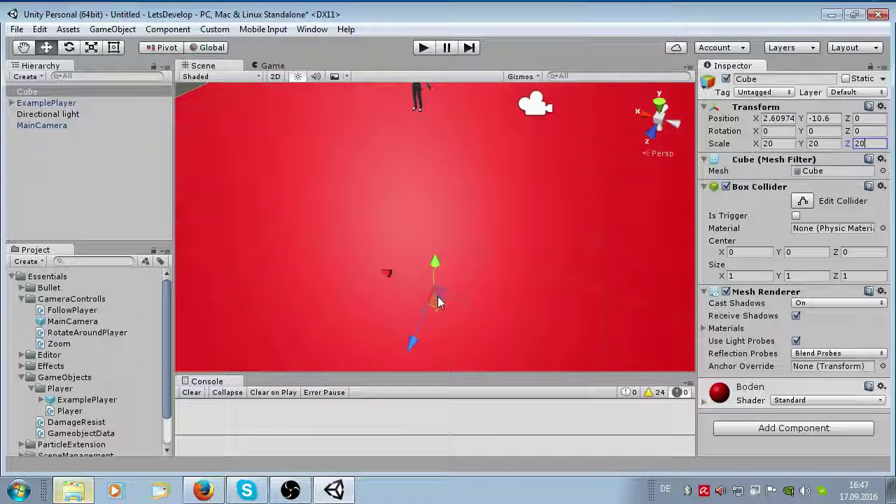
pyautogui.moveTo(437, 296); pyautogui.dragTo(433, 240)
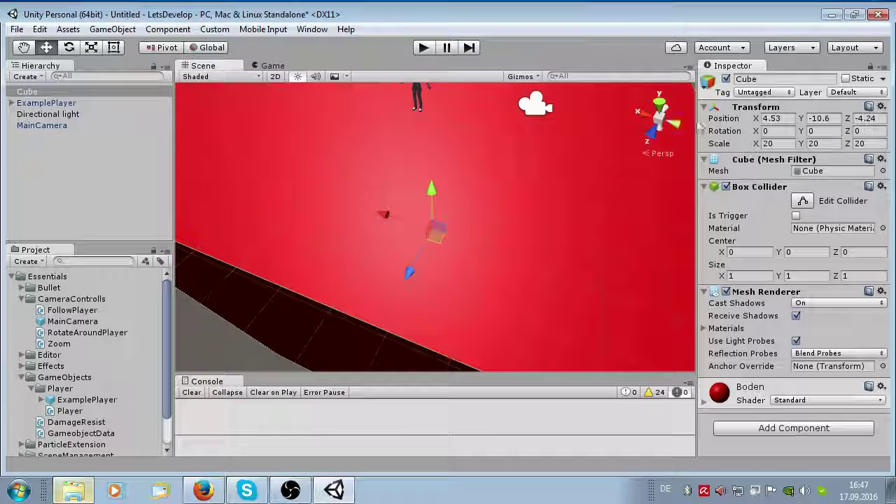
pyautogui.click(46, 103)
pyautogui.press('f')
pyautogui.keyDown('alt'); pyautogui.moveTo(471, 286); pyautogui.dragTo(238, 181); pyautogui.keyUp('alt')
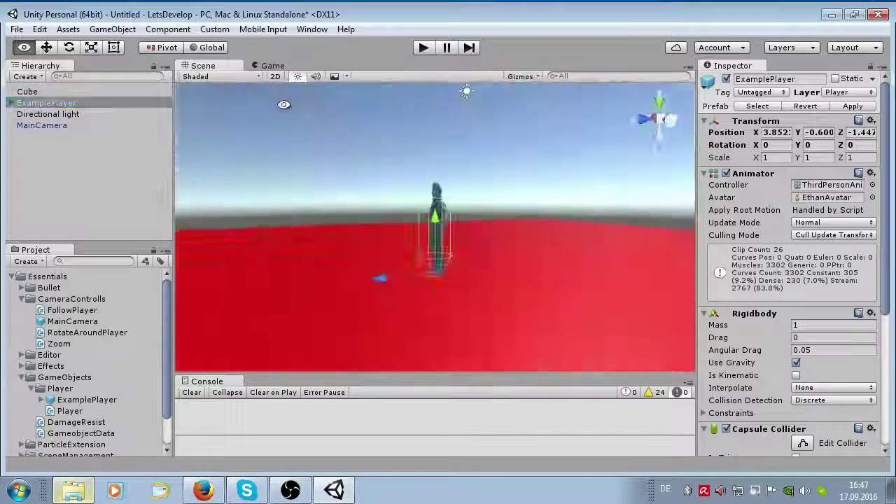
pyautogui.click(425, 47)
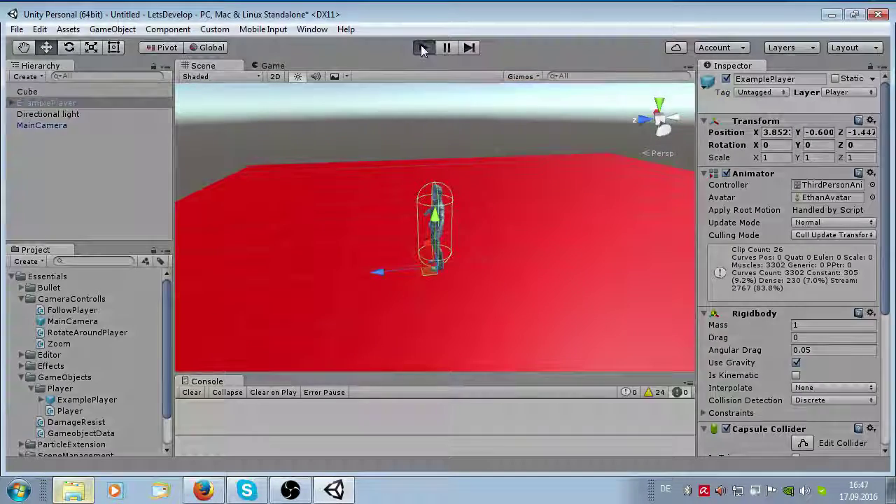
pyautogui.press('w')
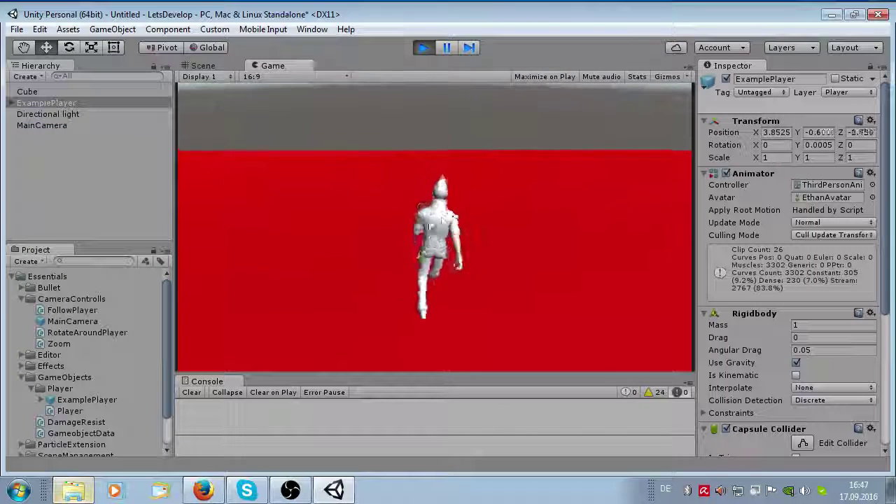
pyautogui.press('w')
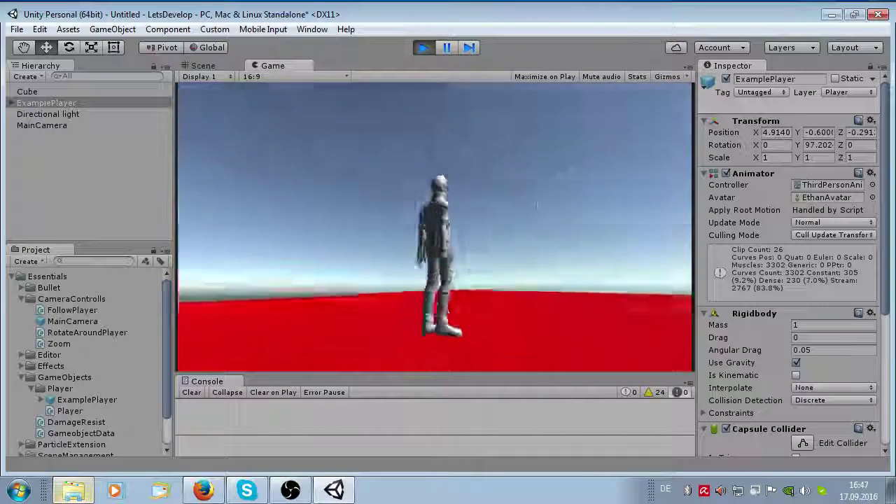
pyautogui.press('w')
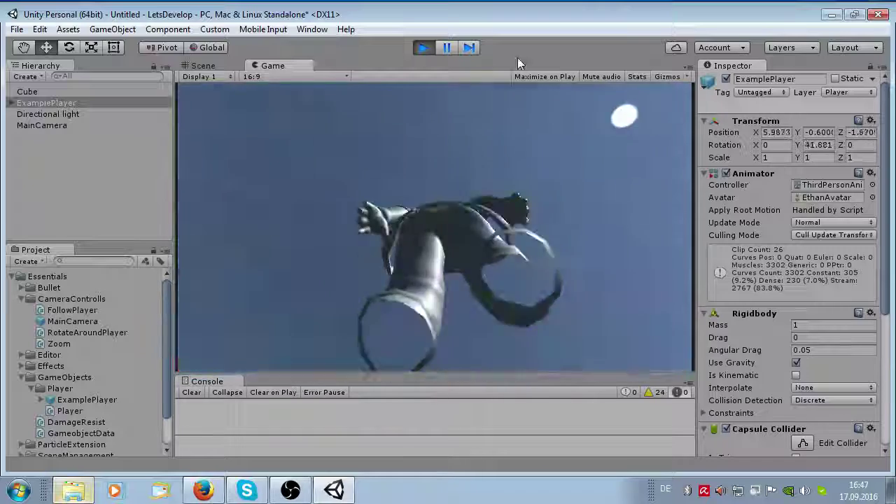
pyautogui.press('w')
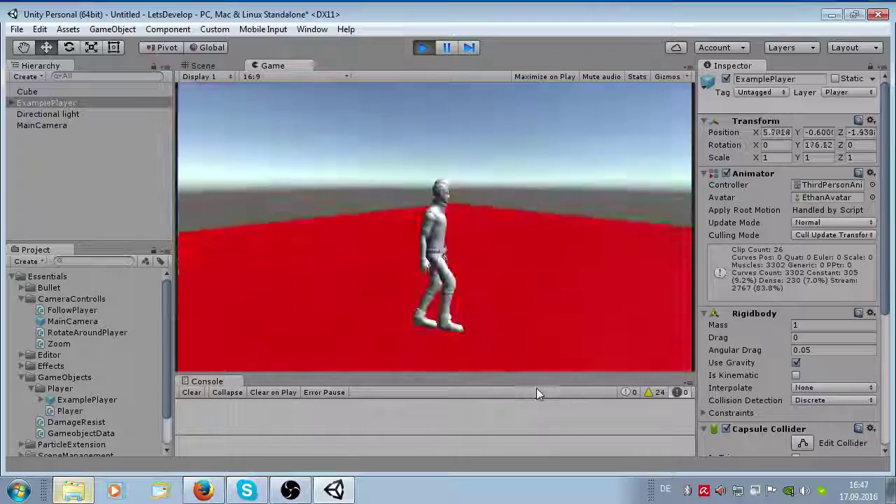
pyautogui.press('w')
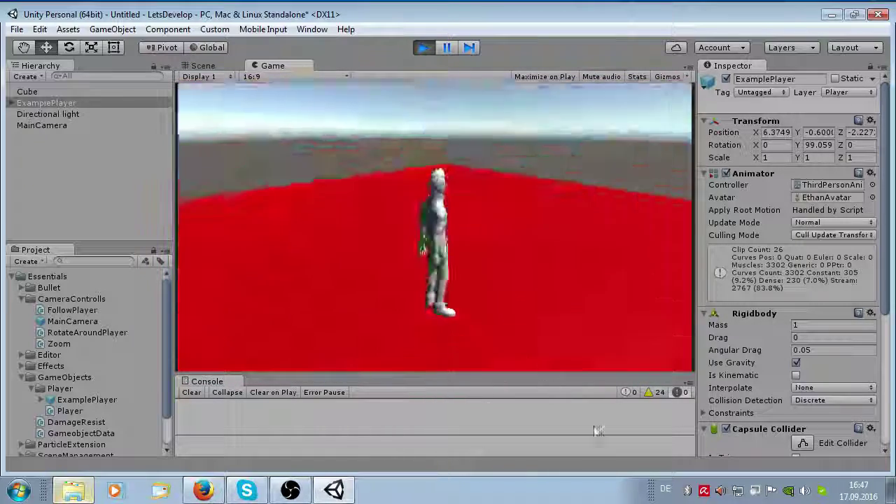
pyautogui.press('w')
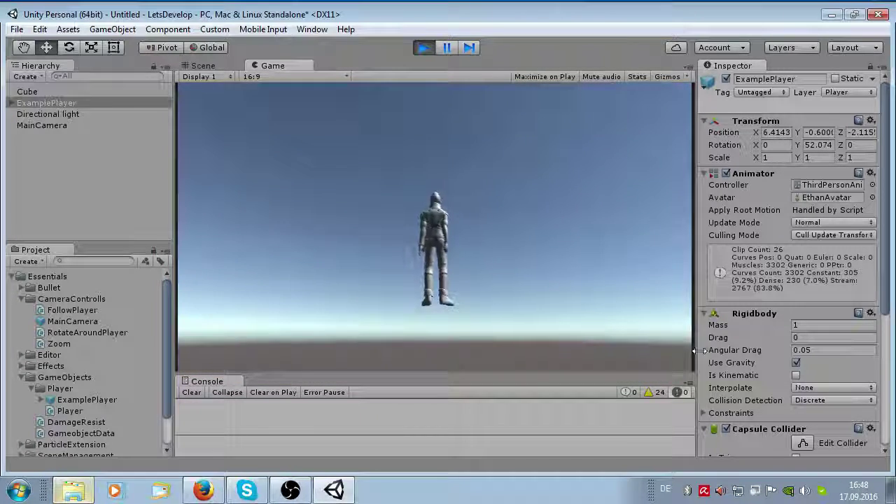
pyautogui.scroll(-5, 758, 337)
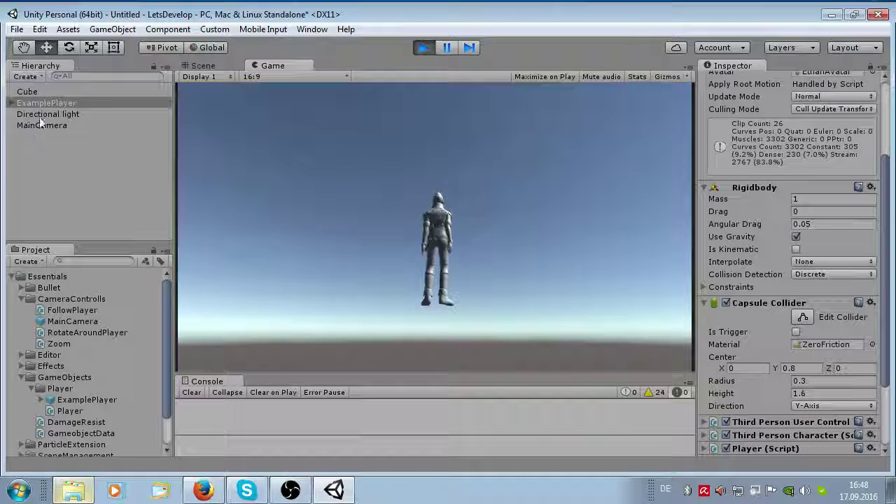
pyautogui.click(423, 47)
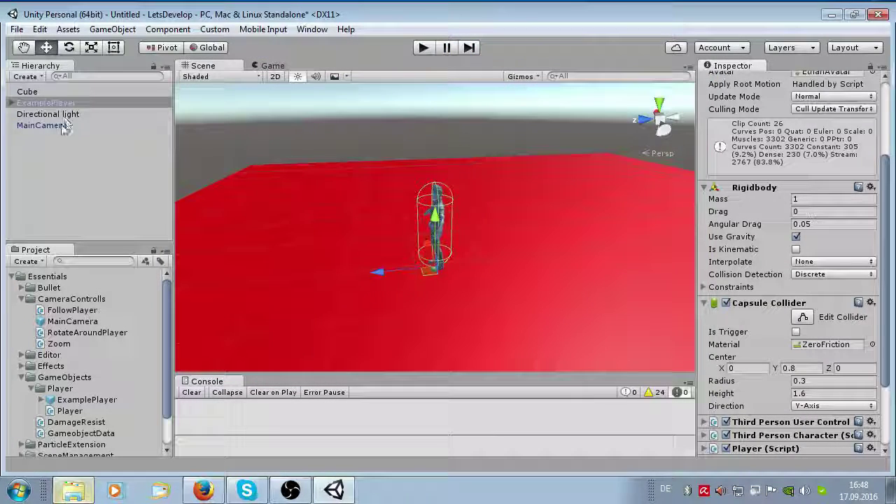
# Set MainCamera's Sphere Collider radius from 0.41 to 1 and start a play test
pyautogui.click(63, 126)
pyautogui.scroll(-5, 793, 319)
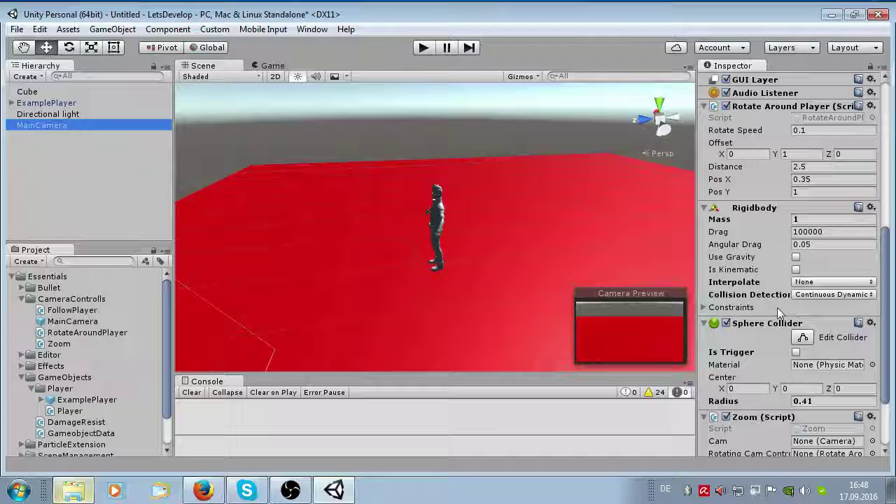
pyautogui.scroll(-2, 770, 294)
pyautogui.write('1')
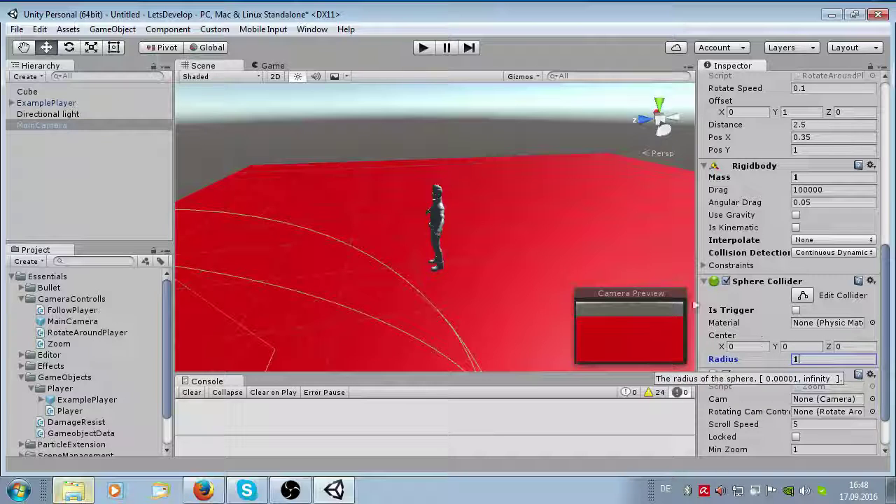
pyautogui.click(422, 48)
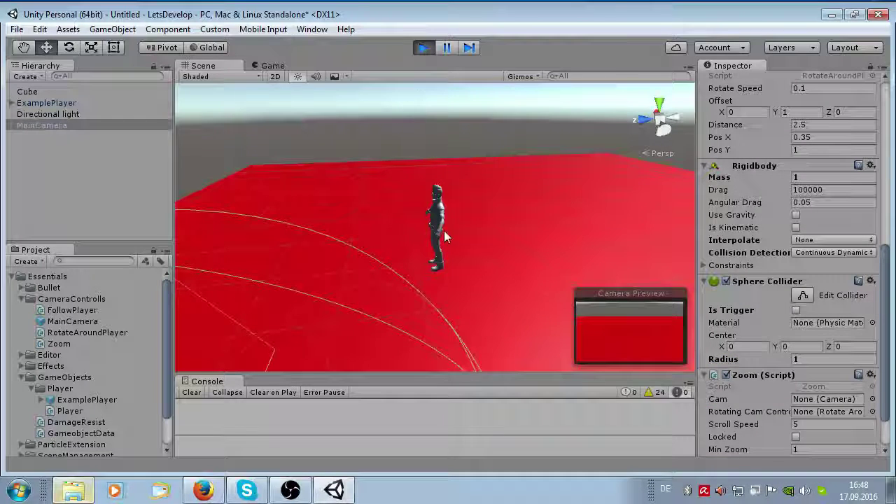
# Orbit the game camera around the player from low, overhead and rear angles
pyautogui.moveTo(448, 263)
pyautogui.mouseDown()
pyautogui.moveTo(470, 42)
pyautogui.moveTo(810, 143)
pyautogui.moveTo(777, 168)
pyautogui.moveTo(382, 311)
pyautogui.moveTo(533, 308)
pyautogui.mouseUp()
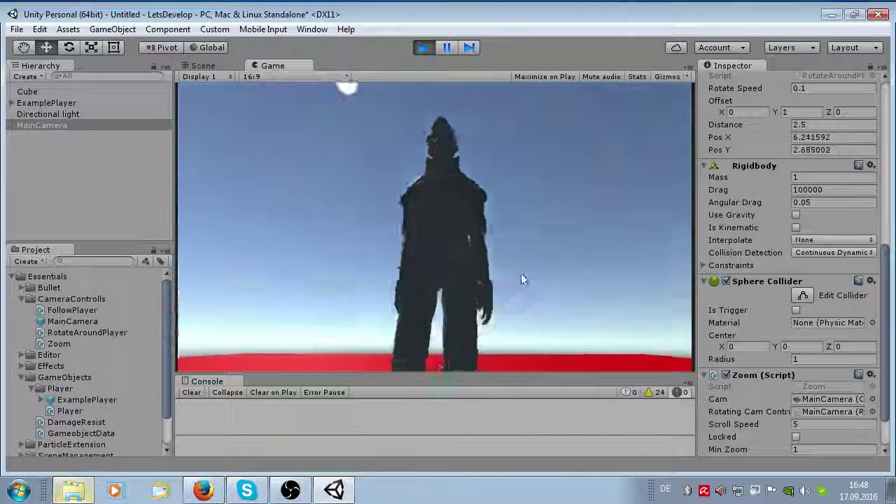
pyautogui.moveTo(534, 308)
pyautogui.mouseDown()
pyautogui.moveTo(520, 274)
pyautogui.moveTo(486, 289)
pyautogui.mouseUp()
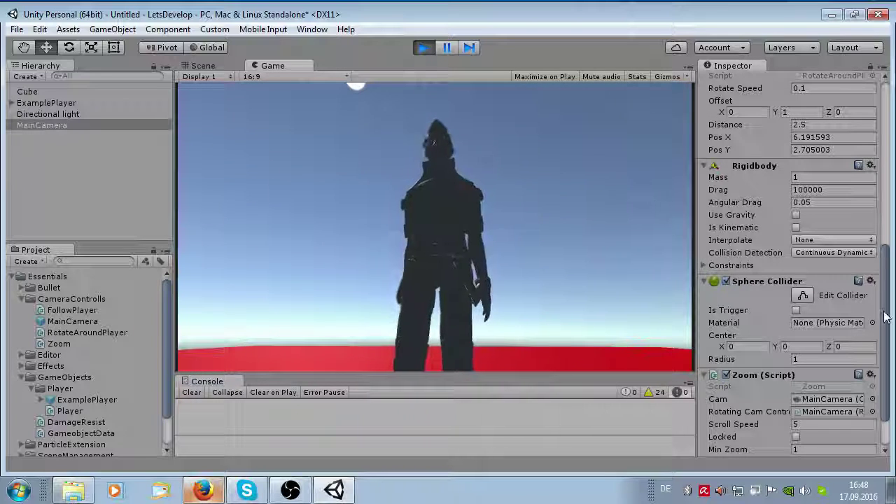
pyautogui.scroll(-1, 872, 319)
pyautogui.scroll(4, 871, 319)
pyautogui.scroll(1, 586, 321)
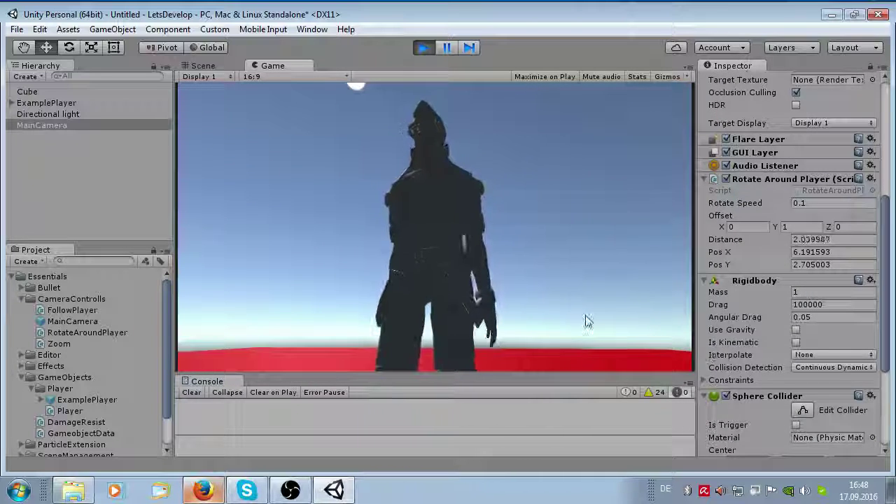
pyautogui.moveTo(582, 306)
pyautogui.mouseDown()
pyautogui.moveTo(530, 322)
pyautogui.moveTo(555, 112)
pyautogui.moveTo(566, 294)
pyautogui.mouseUp()
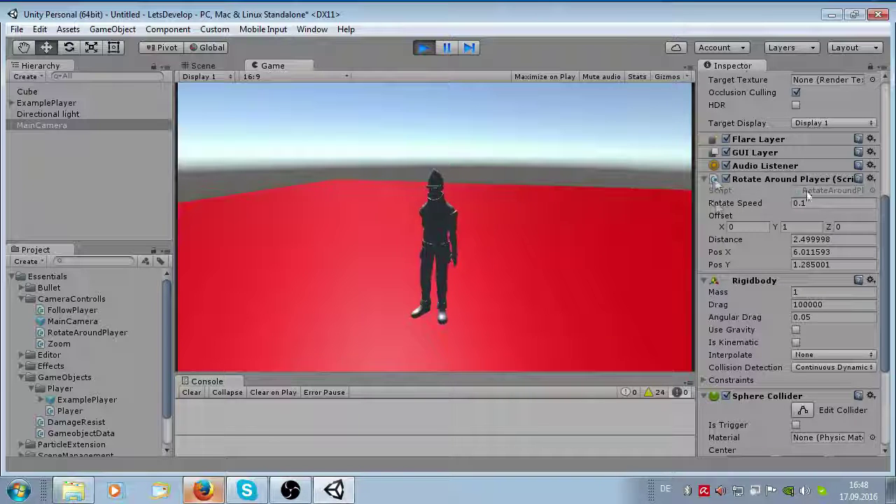
pyautogui.moveTo(556, 210)
pyautogui.mouseDown()
pyautogui.moveTo(4, 170)
pyautogui.moveTo(275, 274)
pyautogui.moveTo(399, 238)
pyautogui.mouseUp()
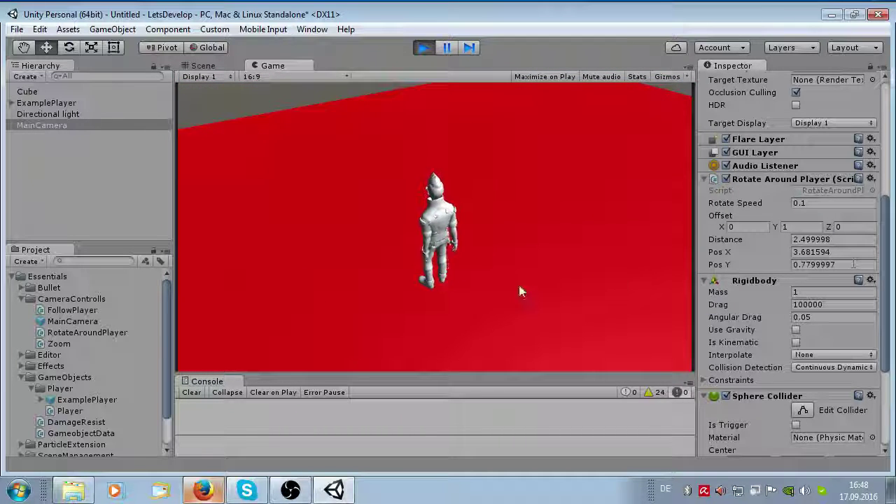
pyautogui.moveTo(457, 268)
pyautogui.mouseDown()
pyautogui.moveTo(462, 61)
pyautogui.moveTo(458, 322)
pyautogui.moveTo(412, 170)
pyautogui.mouseUp()
# Stop the play test and deselect the main camera
pyautogui.click(420, 49)
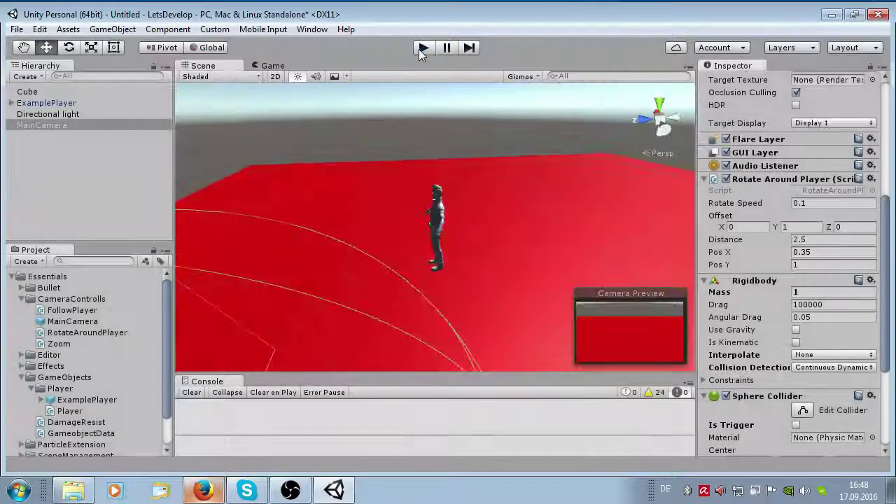
pyautogui.click(213, 141)
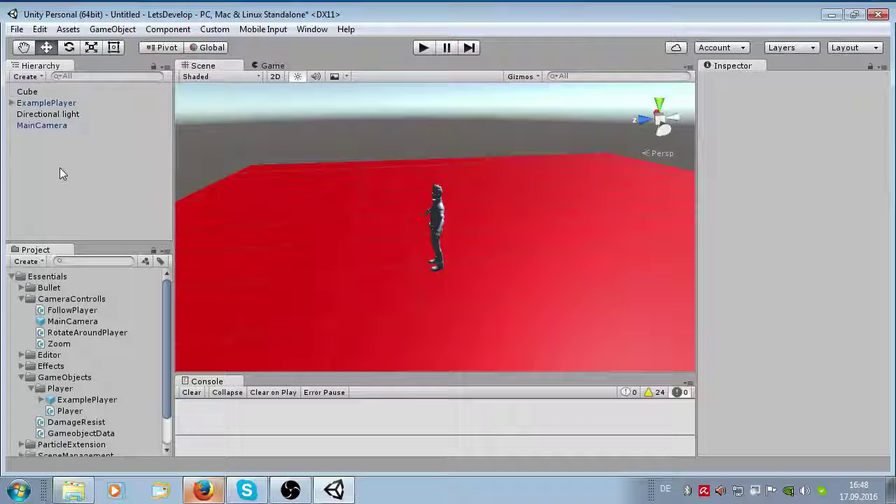
pyautogui.scroll(-3, 513, 180)
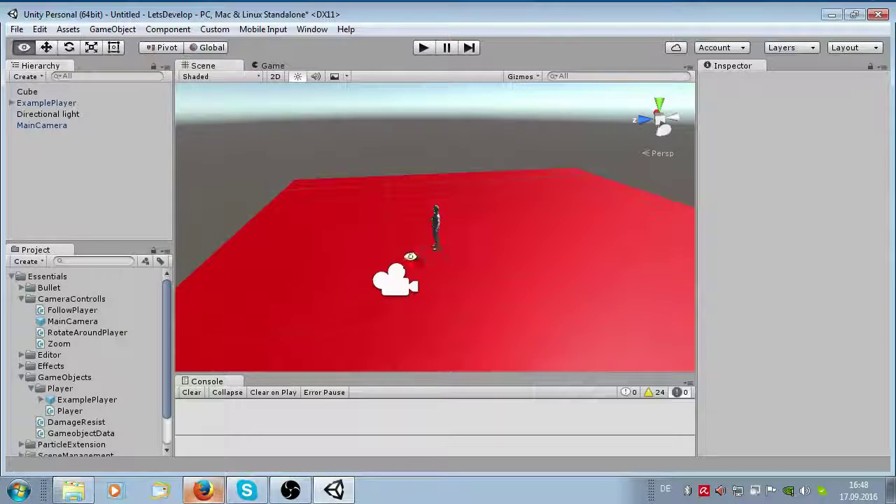
pyautogui.keyDown('alt'); pyautogui.moveTo(514, 180); pyautogui.dragTo(603, 275); pyautogui.keyUp('alt')
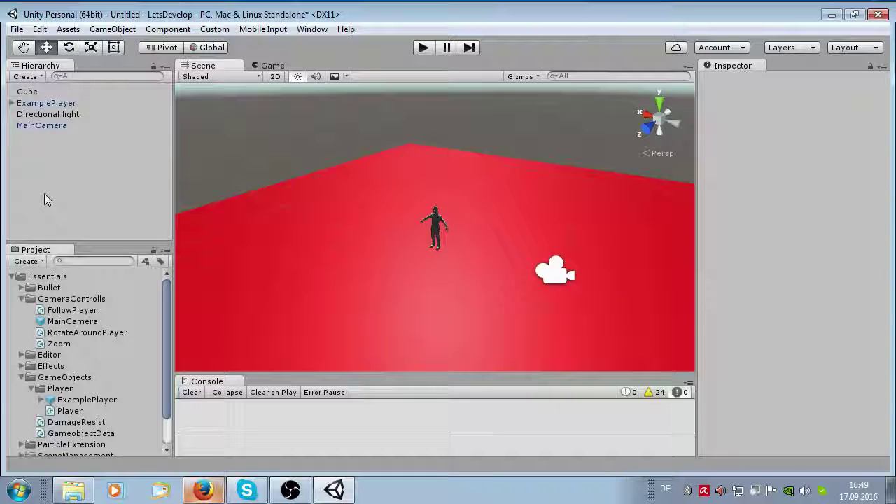
# Create a Particle System, nudge it along Z onto the red cube, and frame it
pyautogui.click(28, 76)
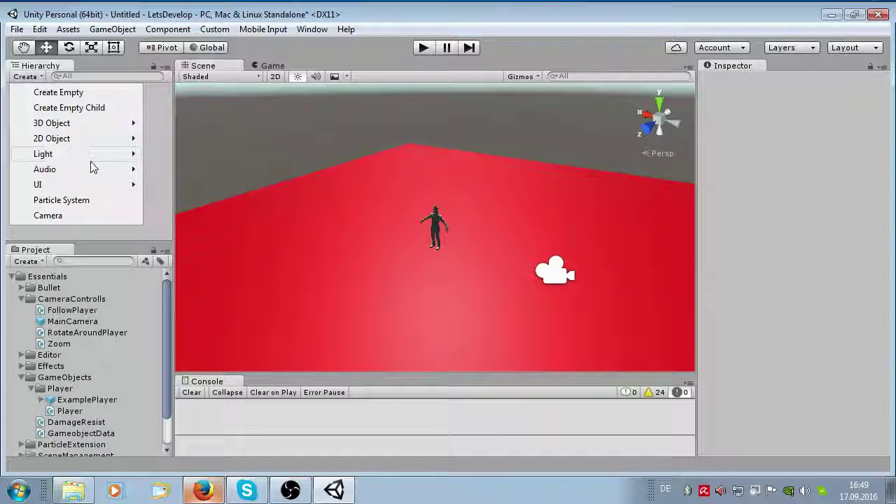
pyautogui.click(102, 202)
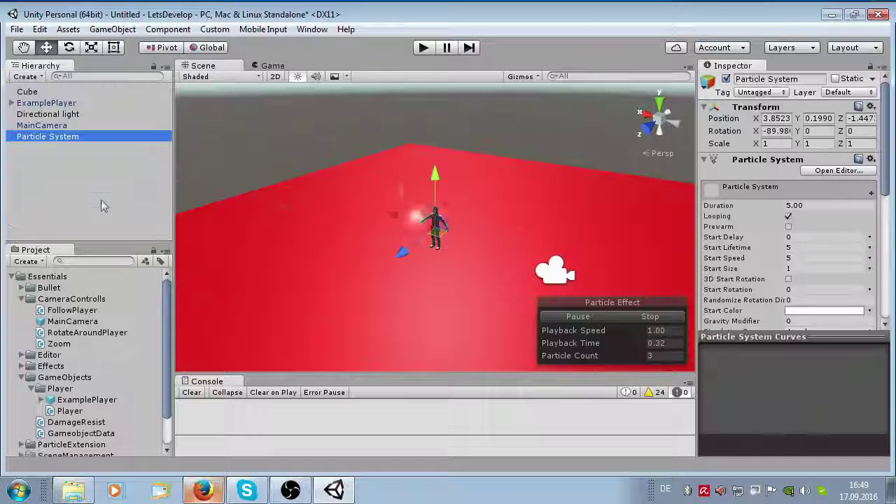
pyautogui.moveTo(405, 256); pyautogui.dragTo(398, 256)
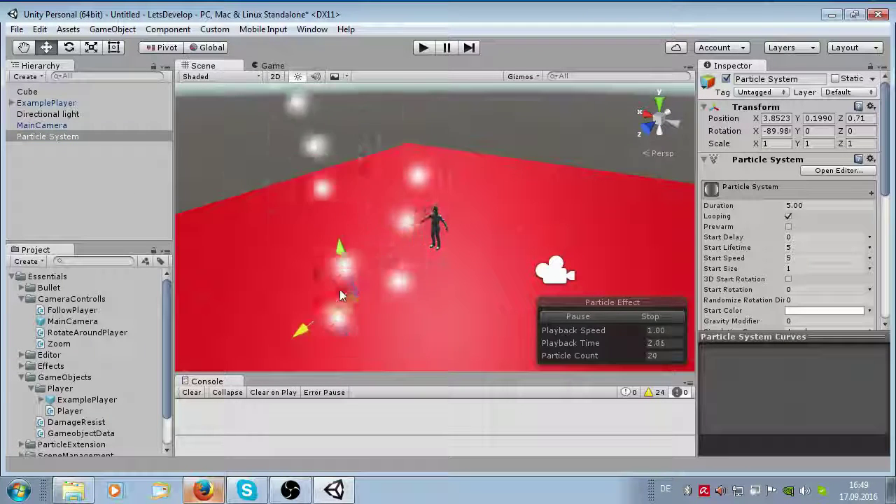
pyautogui.doubleClick(21, 137)
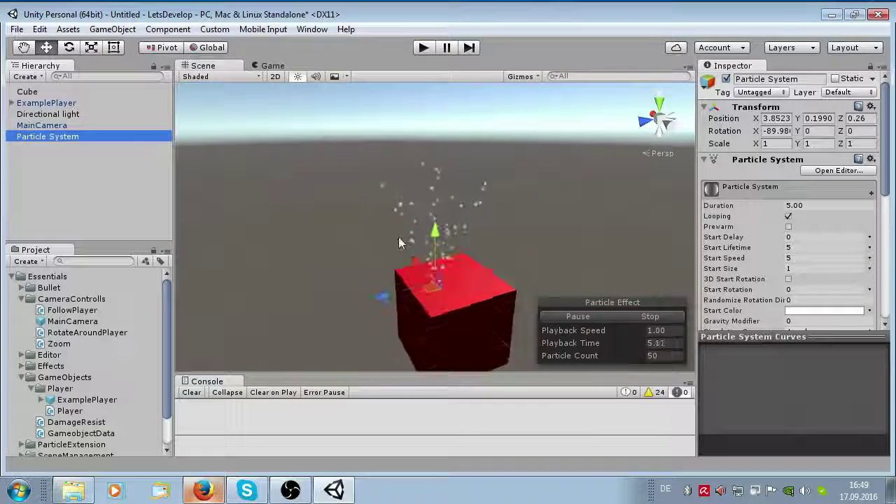
pyautogui.scroll(-2, 412, 228)
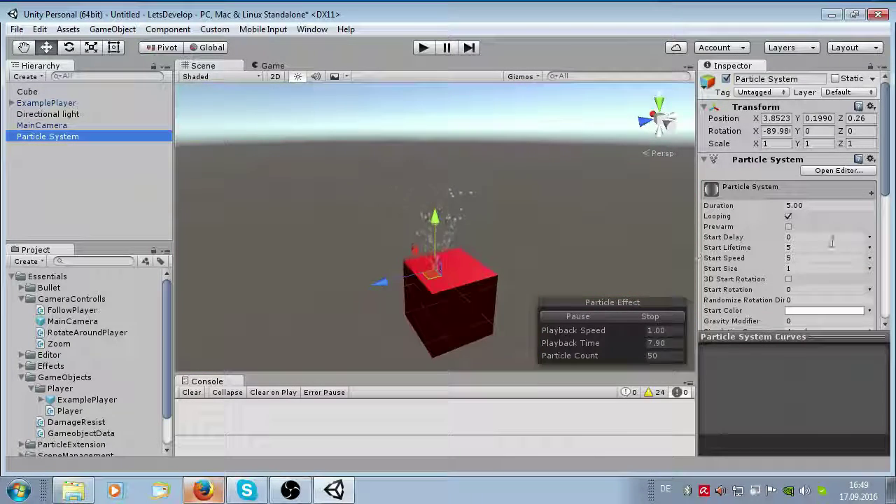
pyautogui.moveTo(429, 320)
pyautogui.keyDown('alt'); pyautogui.mouseDown()
pyautogui.moveTo(420, 305)
pyautogui.moveTo(423, 216)
pyautogui.mouseUp(); pyautogui.keyUp('alt')
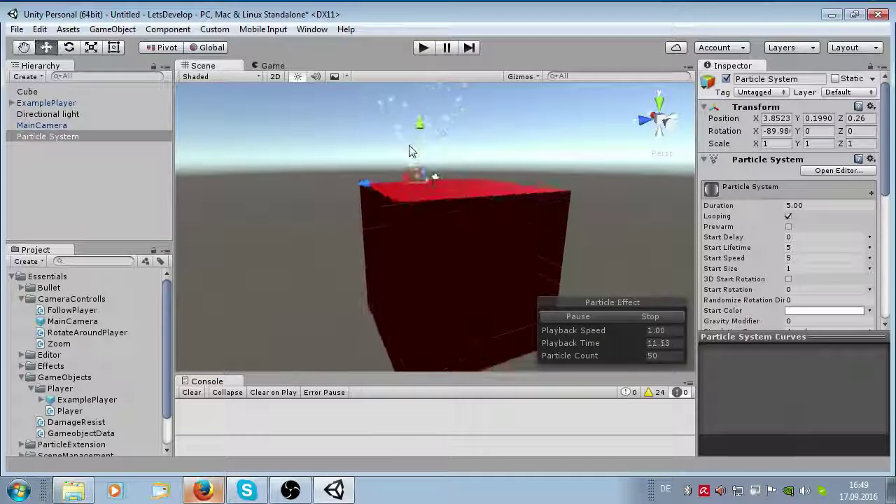
pyautogui.scroll(5, 422, 216)
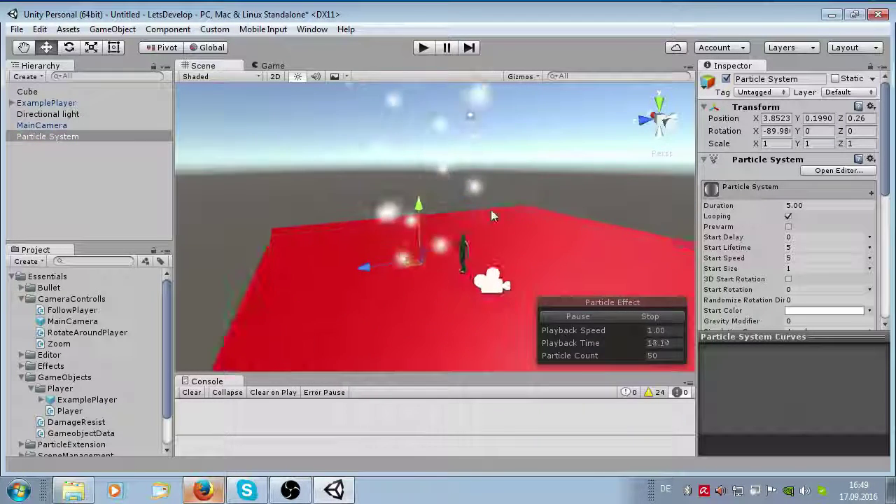
pyautogui.scroll(-4, 819, 262)
pyautogui.scroll(3, 777, 258)
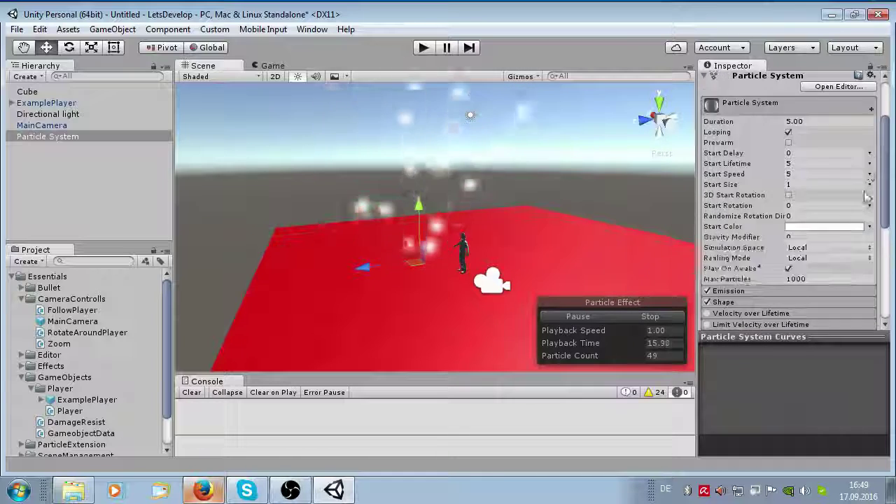
pyautogui.scroll(-3, 756, 258)
# Set emission rate 100, Start Speed 0.2 and Start Size 0.23, and expand the Shape module
pyautogui.click(745, 250)
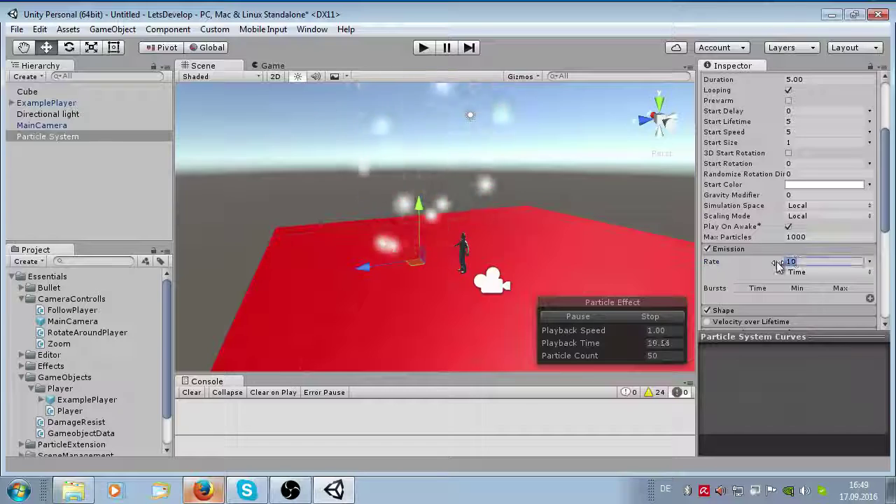
pyautogui.write('0')
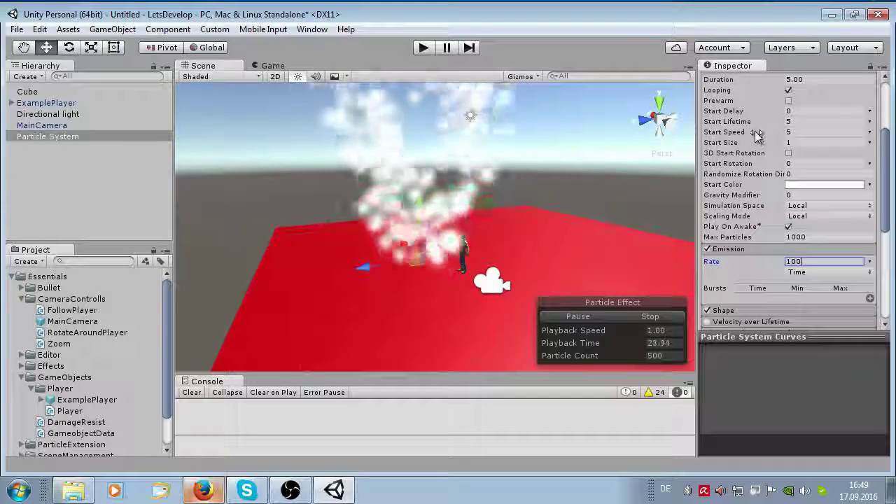
pyautogui.moveTo(744, 132); pyautogui.dragTo(658, 154)
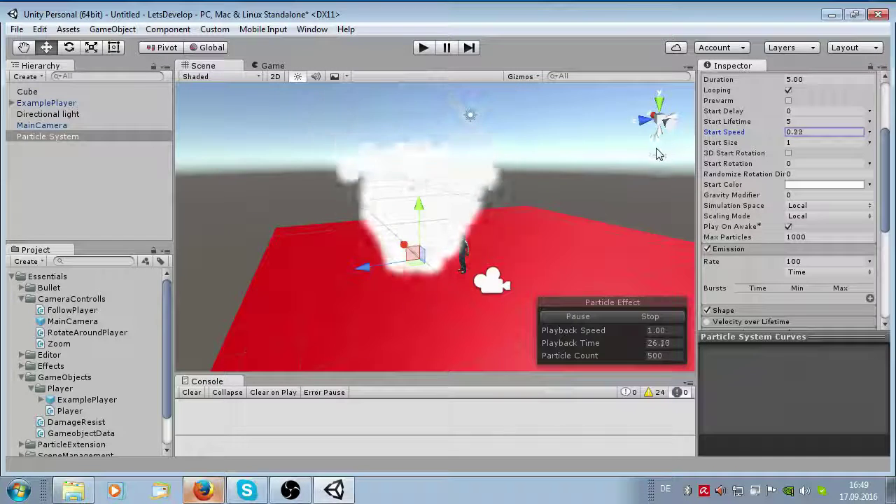
pyautogui.scroll(3, 511, 240)
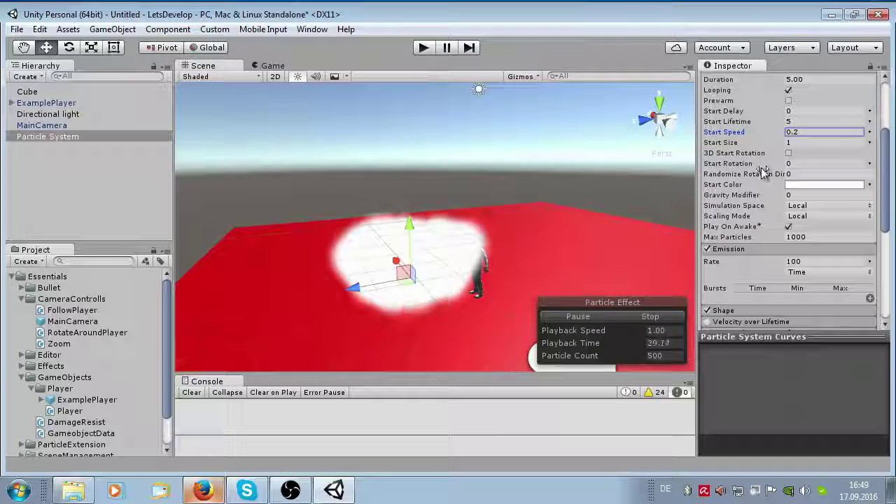
pyautogui.scroll(-3, 740, 228)
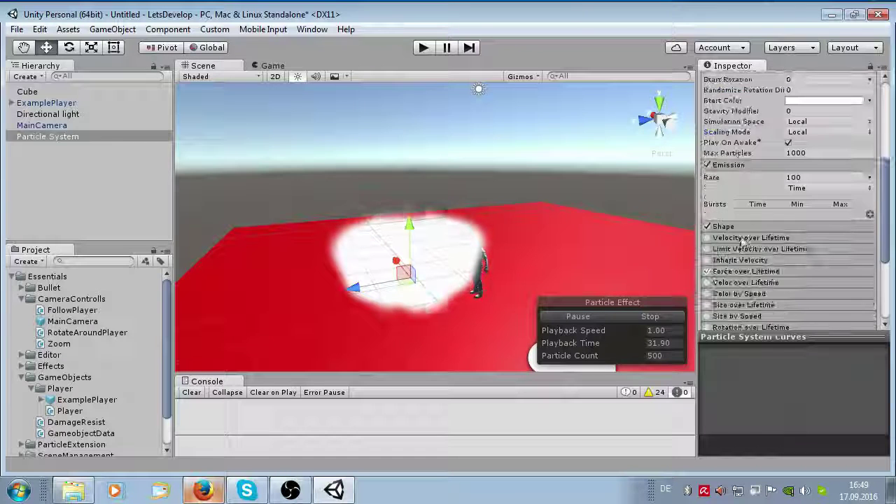
pyautogui.scroll(2, 755, 245)
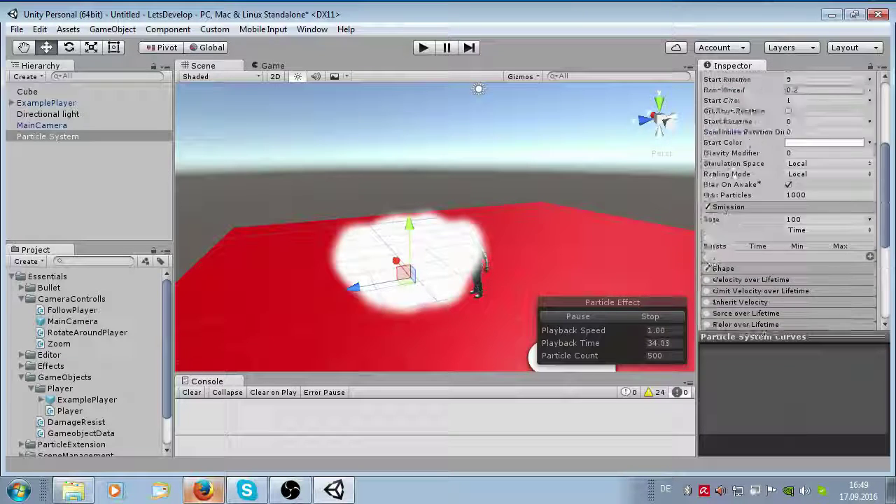
pyautogui.scroll(1, 773, 210)
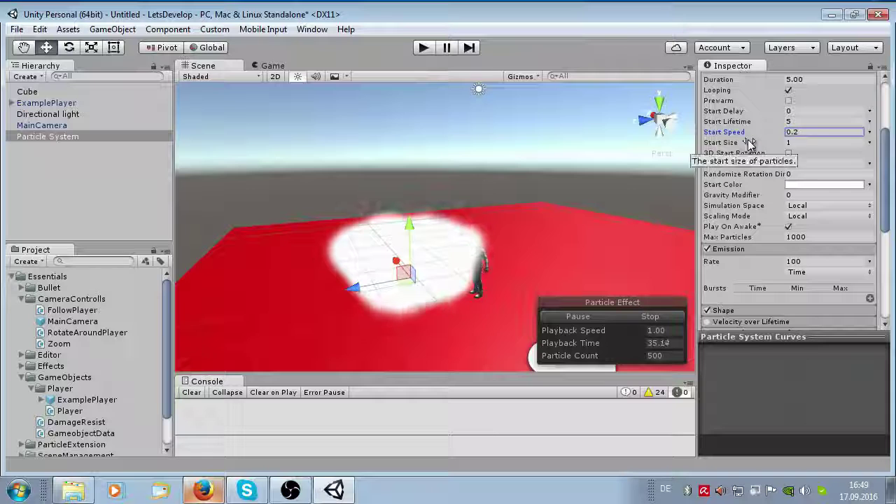
pyautogui.moveTo(750, 143); pyautogui.dragTo(750, 158)
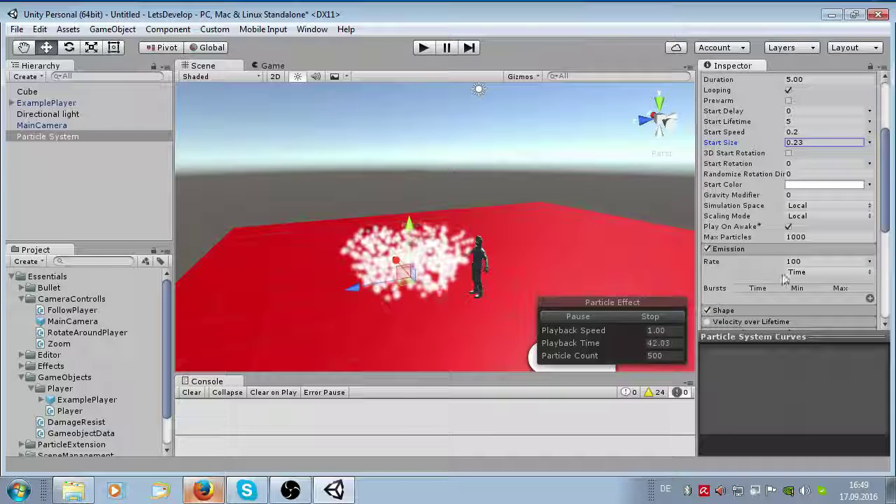
pyautogui.scroll(-3, 738, 271)
pyautogui.click(735, 227)
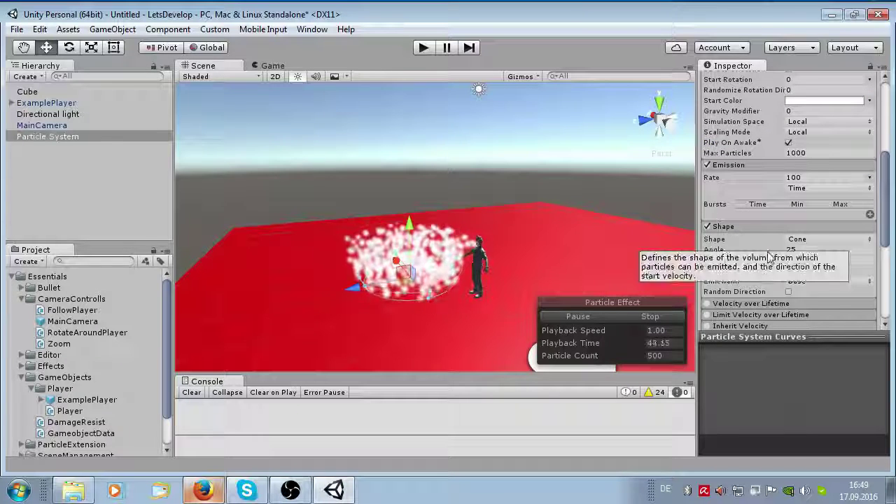
pyautogui.click(810, 240)
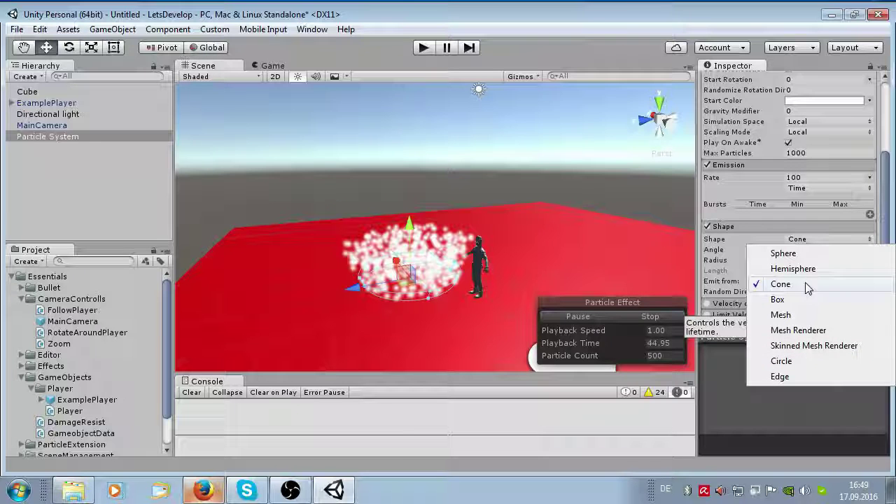
# Switch the emitter shape from Cone to Sphere and lower the emission rate to 91.01
pyautogui.click(781, 254)
pyautogui.scroll(2, 532, 280)
pyautogui.scroll(2, 490, 287)
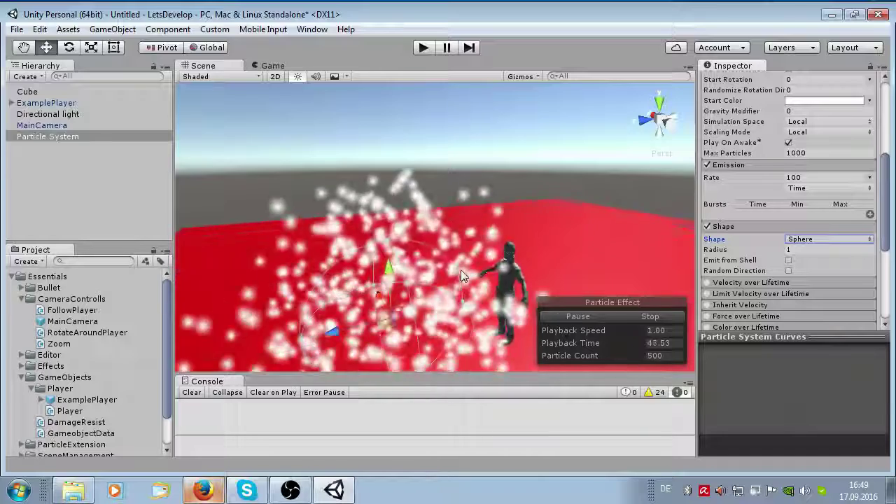
pyautogui.scroll(2, 455, 290)
pyautogui.scroll(2, 422, 294)
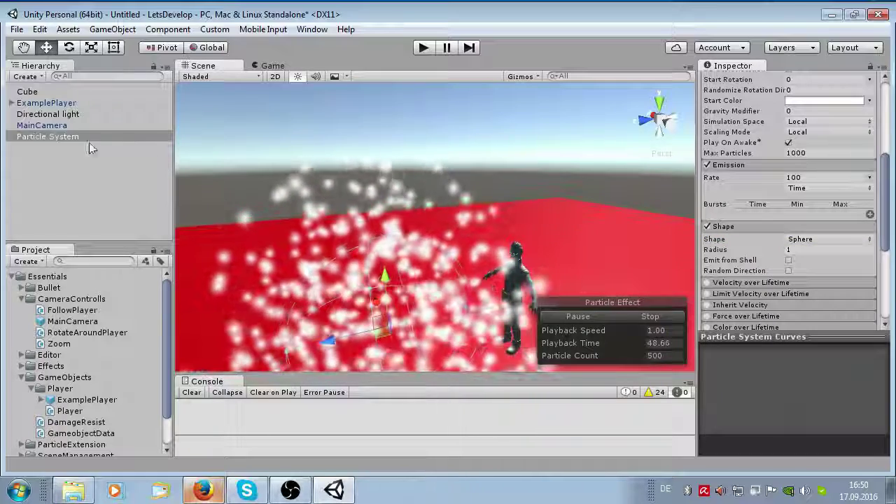
pyautogui.doubleClick(70, 137)
pyautogui.scroll(5, 395, 198)
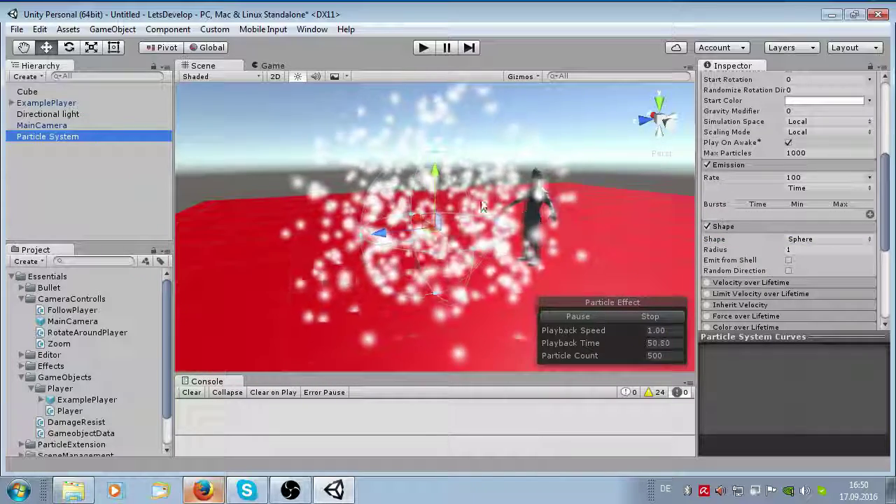
pyautogui.moveTo(765, 180)
pyautogui.mouseDown()
pyautogui.moveTo(655, 191)
pyautogui.moveTo(504, 233)
pyautogui.mouseUp()
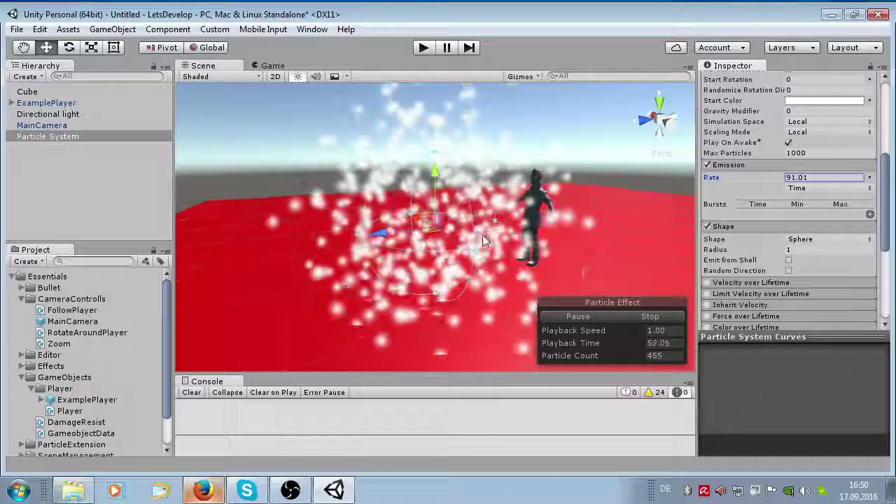
pyautogui.scroll(3, 746, 140)
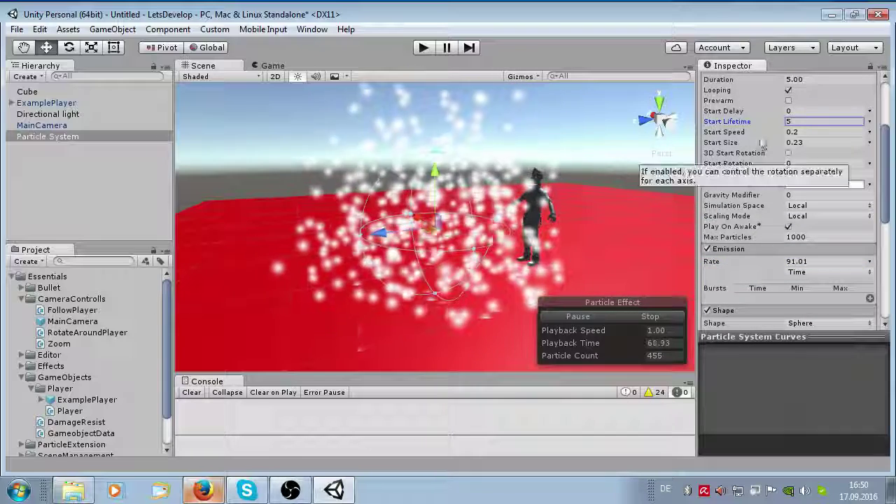
# Set the particles' Start Speed to 0
pyautogui.click(753, 133)
pyautogui.moveTo(753, 135); pyautogui.dragTo(748, 138)
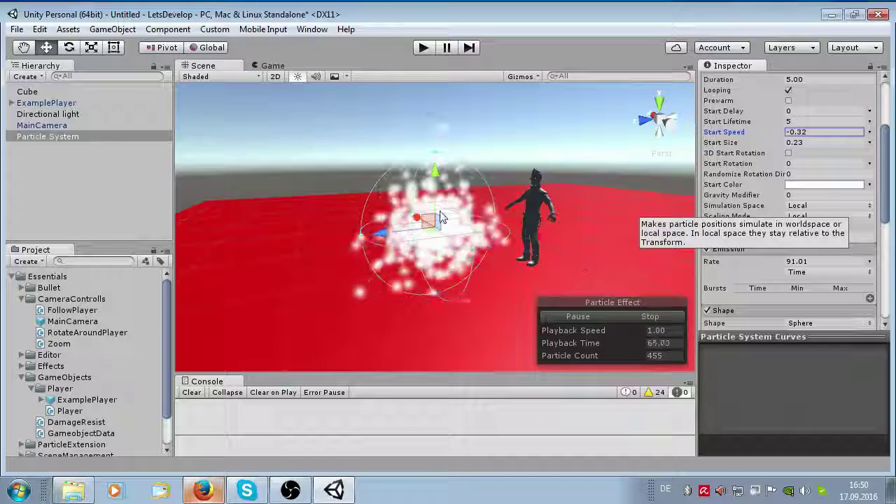
pyautogui.scroll(5, 442, 224)
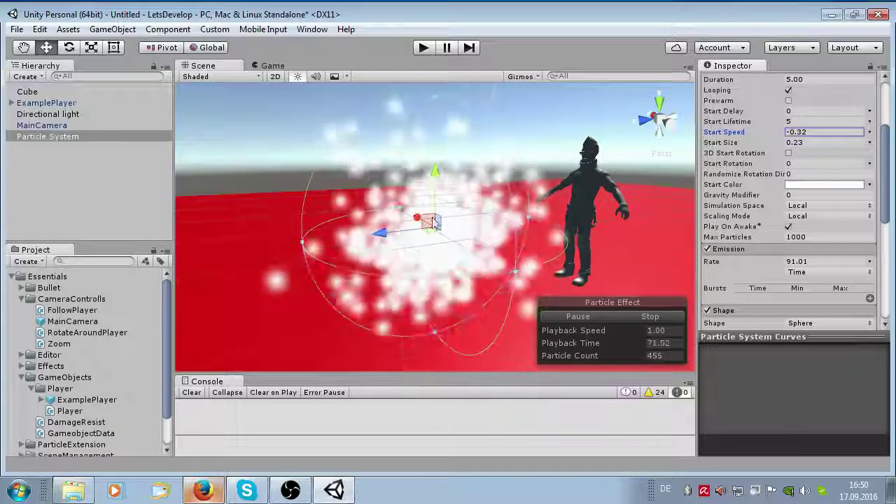
pyautogui.scroll(-3, 791, 154)
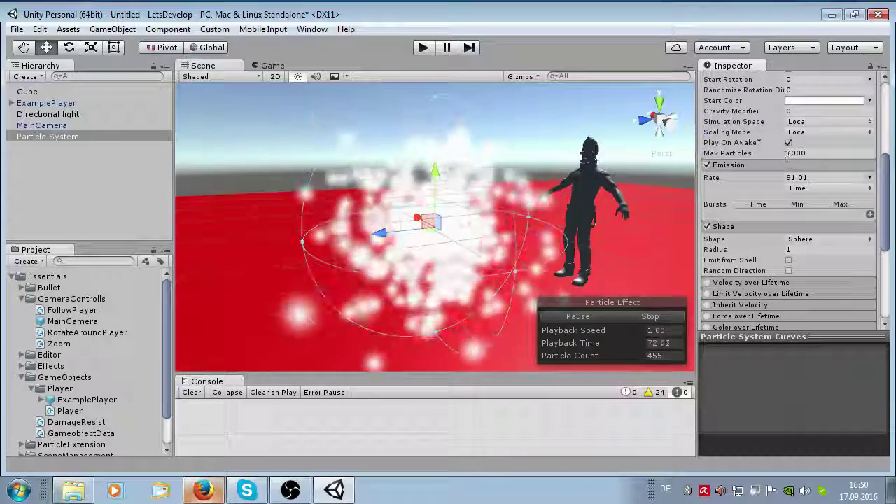
pyautogui.scroll(-2, 787, 156)
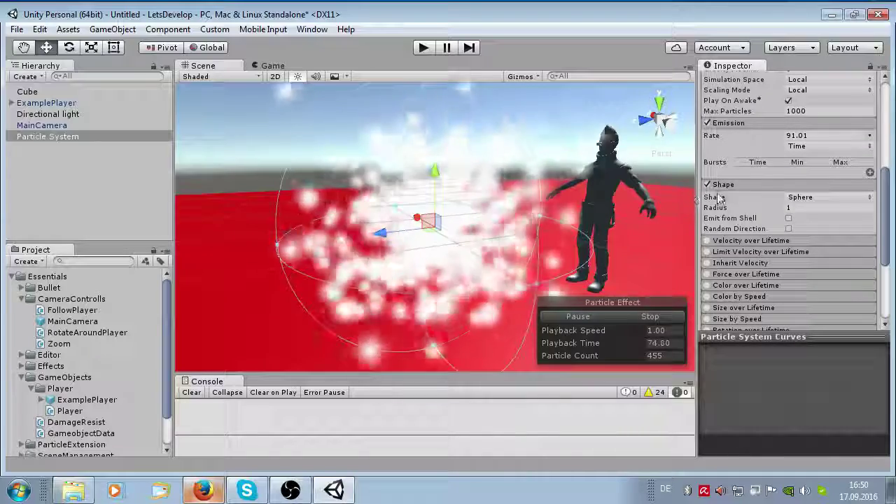
pyautogui.scroll(4, 794, 161)
pyautogui.click(798, 132)
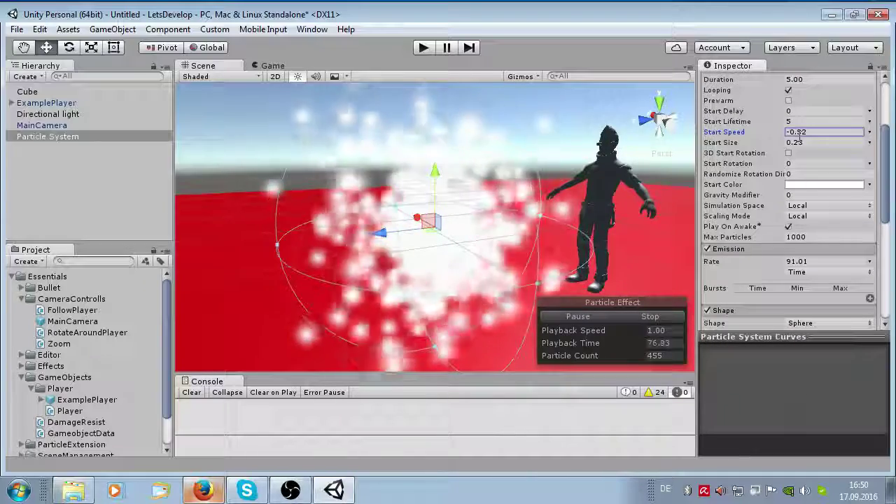
pyautogui.doubleClick(798, 132)
pyautogui.write('0')
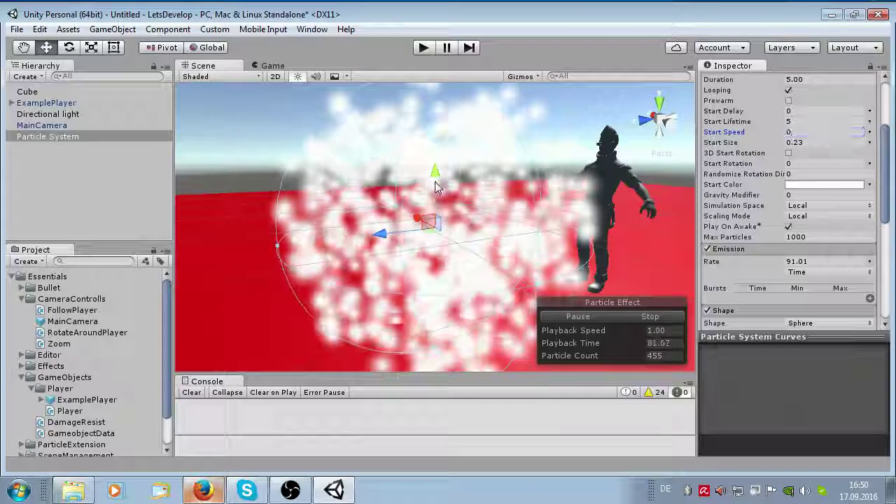
# Enable Velocity over Lifetime with Z set to 1 so particles rise in a column
pyautogui.moveTo(434, 184); pyautogui.dragTo(435, 231)
pyautogui.scroll(-6, 740, 202)
pyautogui.scroll(-2, 740, 201)
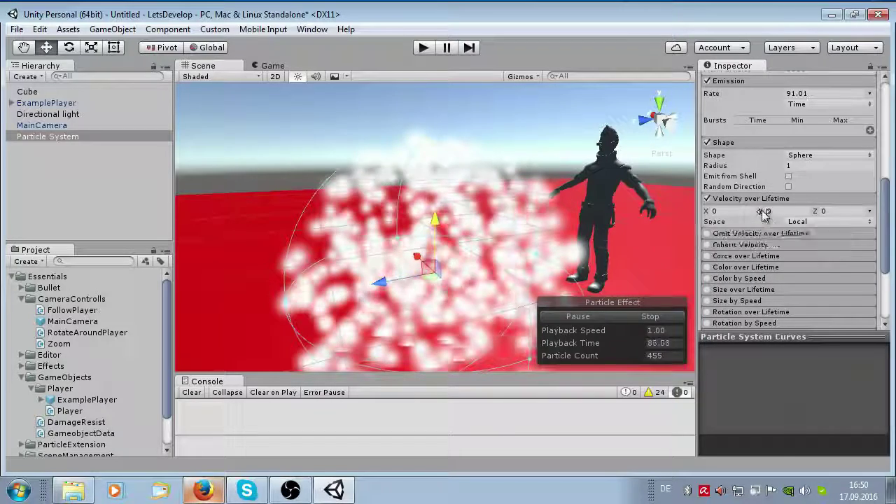
pyautogui.moveTo(763, 216)
pyautogui.mouseDown()
pyautogui.moveTo(775, 215)
pyautogui.moveTo(761, 216)
pyautogui.mouseUp()
pyautogui.moveTo(822, 217); pyautogui.dragTo(827, 216)
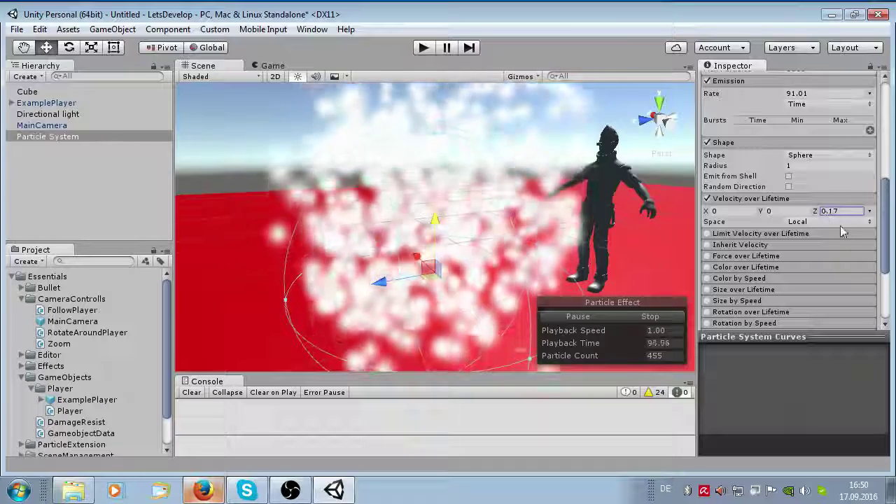
pyautogui.click(823, 213)
pyautogui.write('1')
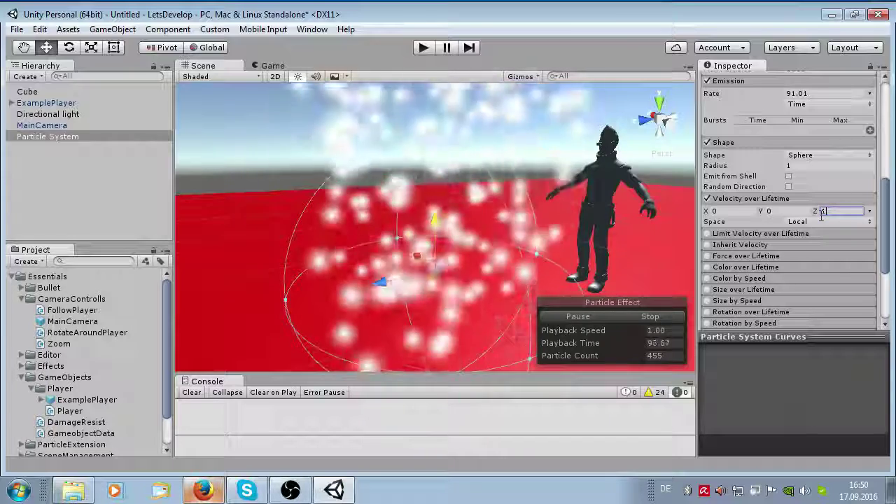
pyautogui.scroll(-5, 537, 219)
pyautogui.scroll(-2, 540, 208)
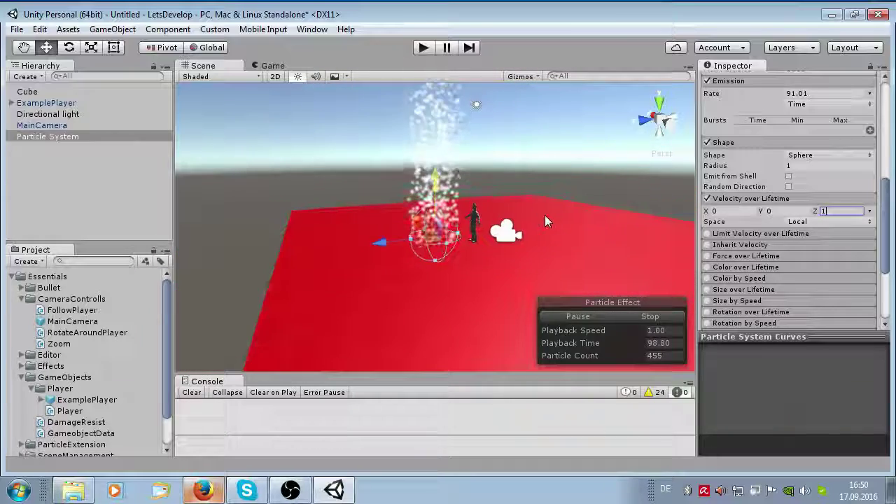
pyautogui.scroll(2, 782, 212)
pyautogui.scroll(3, 781, 212)
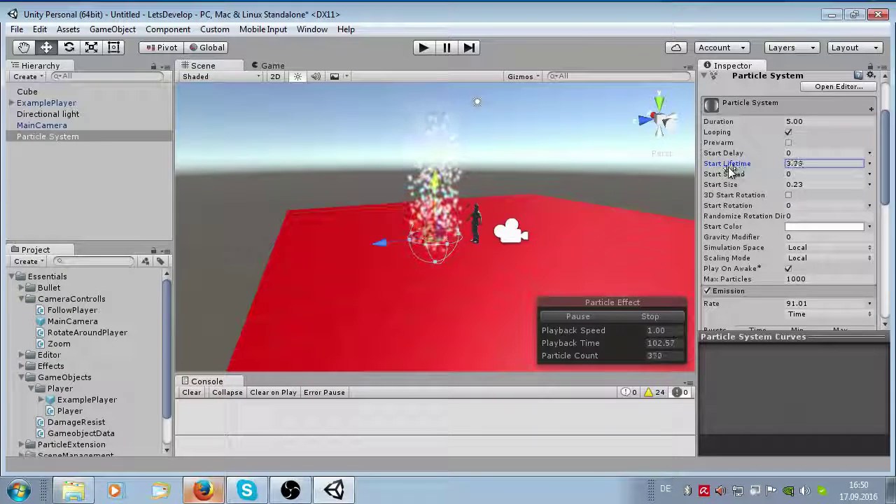
# Reduce Start Lifetime to 0.99 and orbit around the now-compact particle cloud
pyautogui.moveTo(683, 178); pyautogui.dragTo(679, 178)
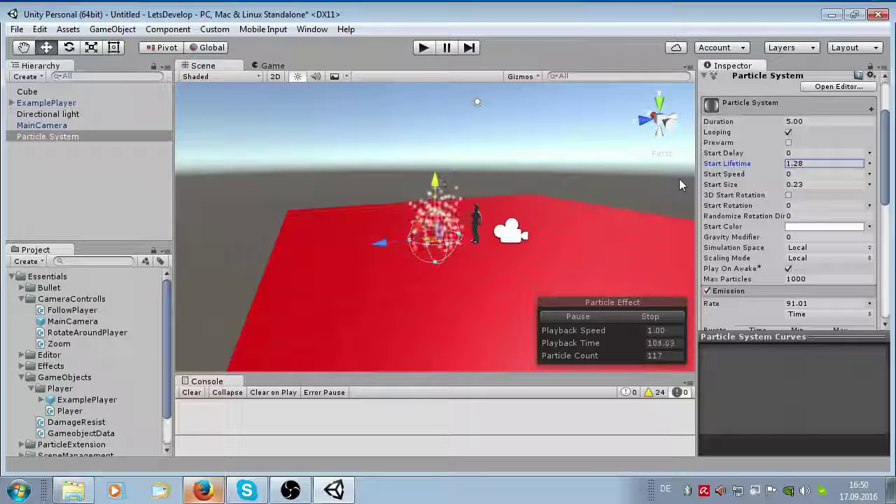
pyautogui.scroll(3, 648, 186)
pyautogui.scroll(2, 627, 190)
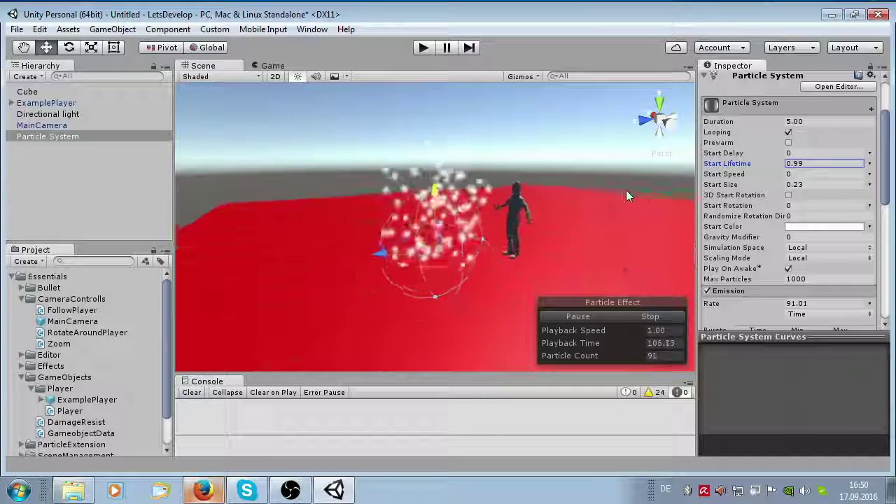
pyautogui.scroll(2, 625, 190)
pyautogui.scroll(1, 598, 200)
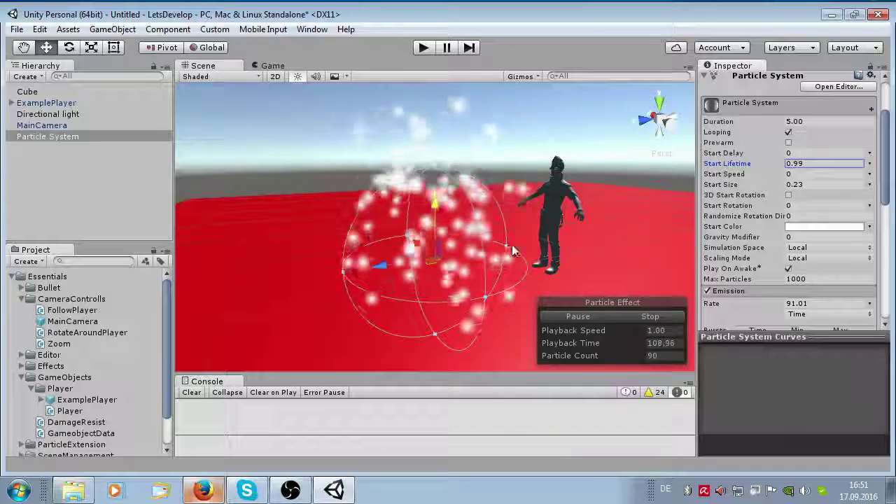
pyautogui.keyDown('alt'); pyautogui.moveTo(522, 240); pyautogui.dragTo(399, 264); pyautogui.keyUp('alt')
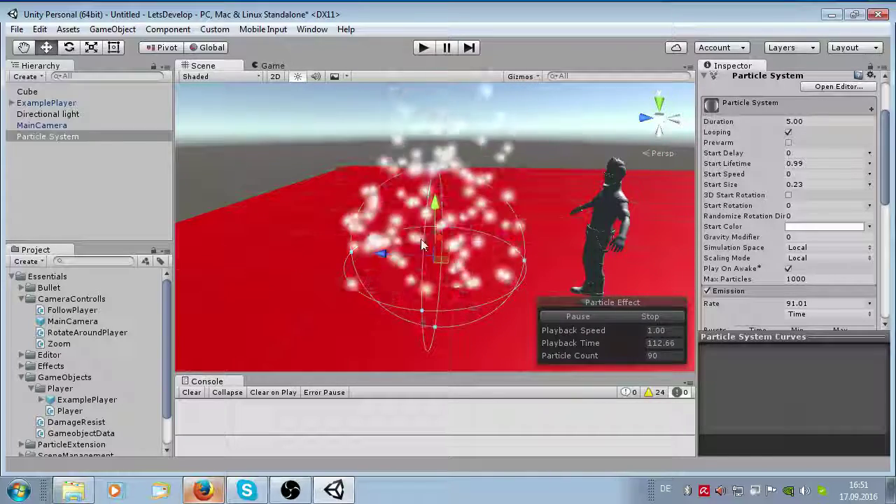
pyautogui.scroll(-3, 745, 223)
pyautogui.scroll(-3, 745, 223)
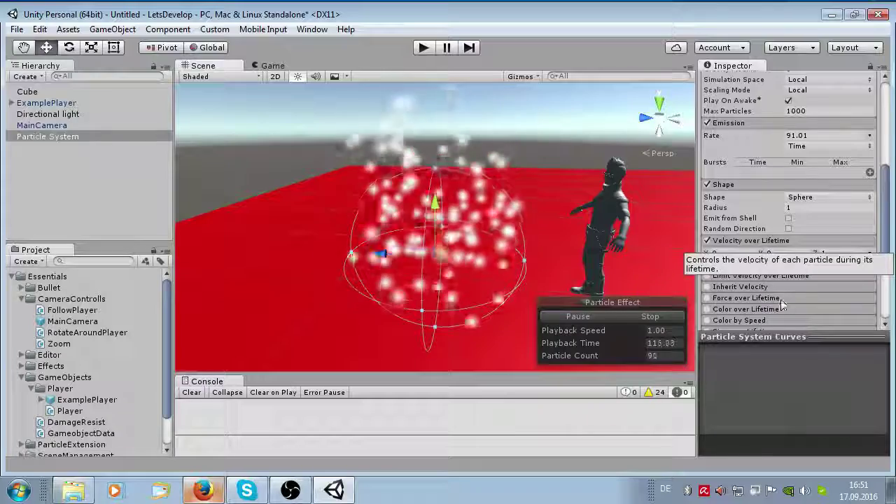
pyautogui.scroll(-2, 788, 280)
pyautogui.scroll(-2, 804, 243)
pyautogui.scroll(-3, 798, 243)
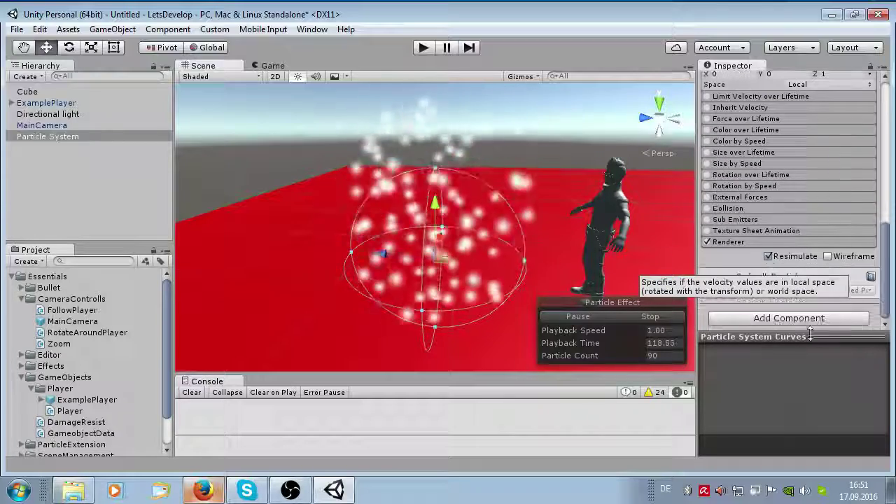
pyautogui.scroll(3, 740, 243)
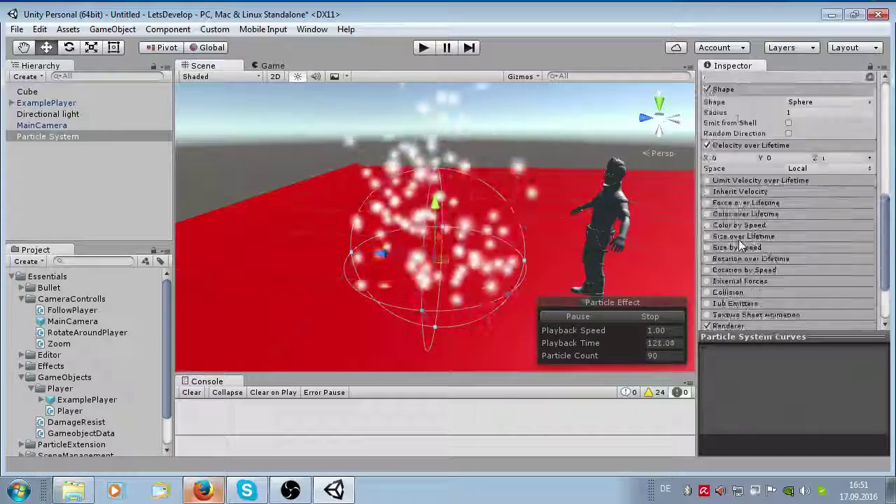
pyautogui.scroll(-2, 739, 243)
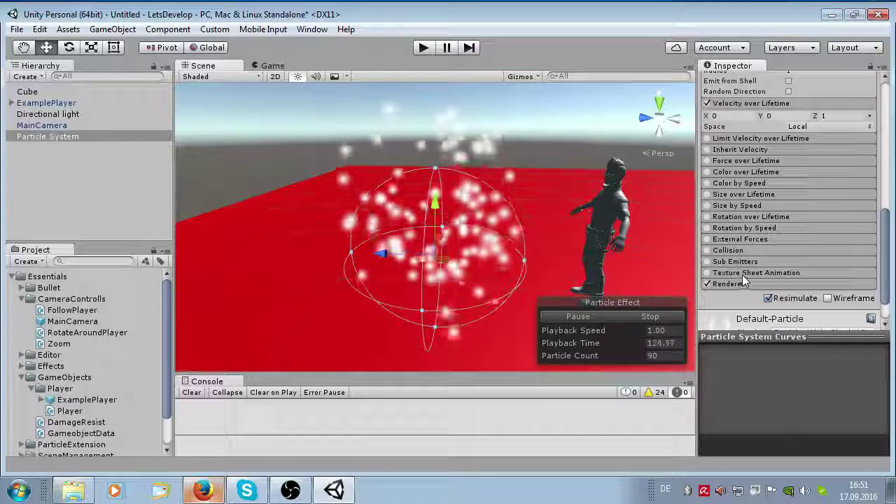
# Preview smoke3 and smoke_alphablend, then assign smoke_additive as the Renderer material
pyautogui.click(740, 283)
pyautogui.scroll(-2, 739, 283)
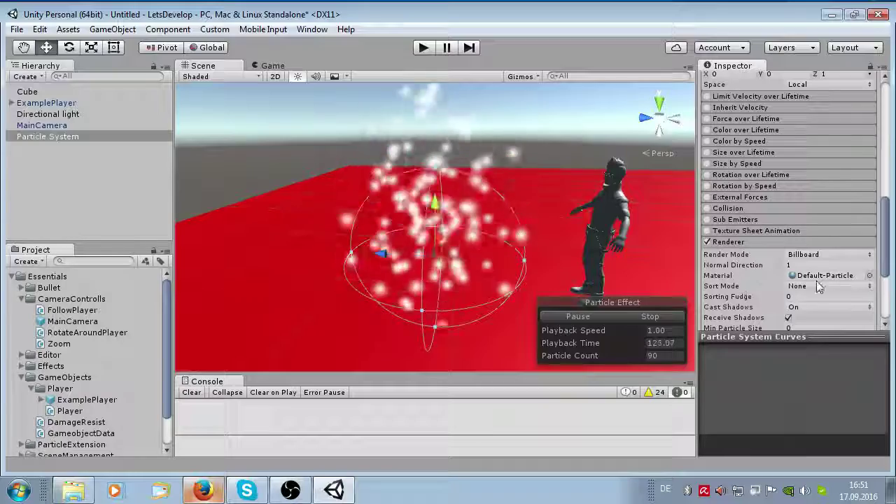
pyautogui.click(869, 275)
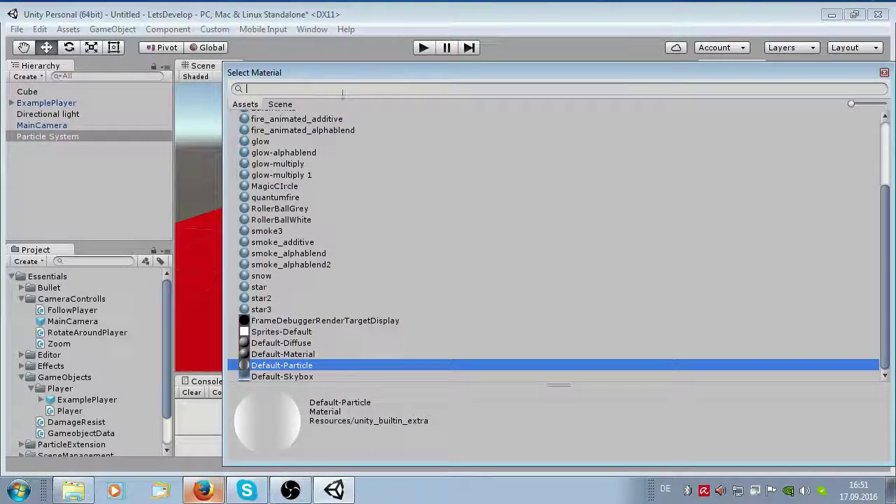
pyautogui.moveTo(343, 72); pyautogui.dragTo(674, 71)
pyautogui.click(620, 231)
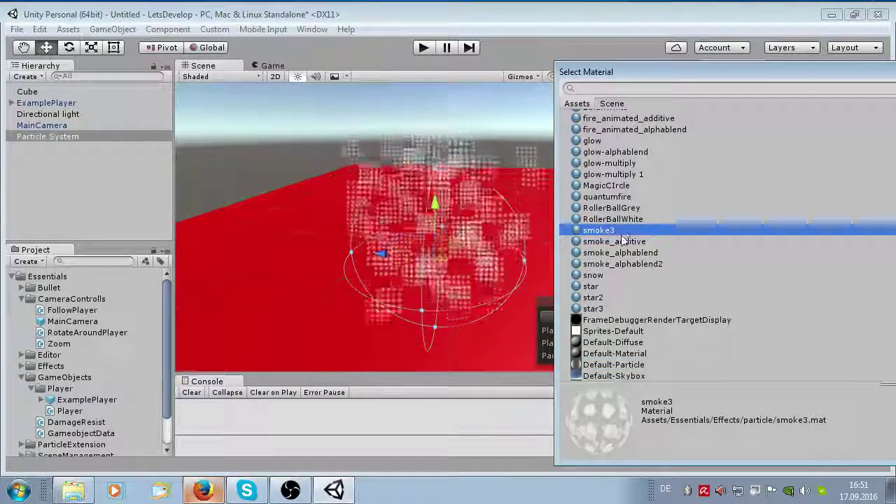
pyautogui.click(622, 241)
pyautogui.click(621, 231)
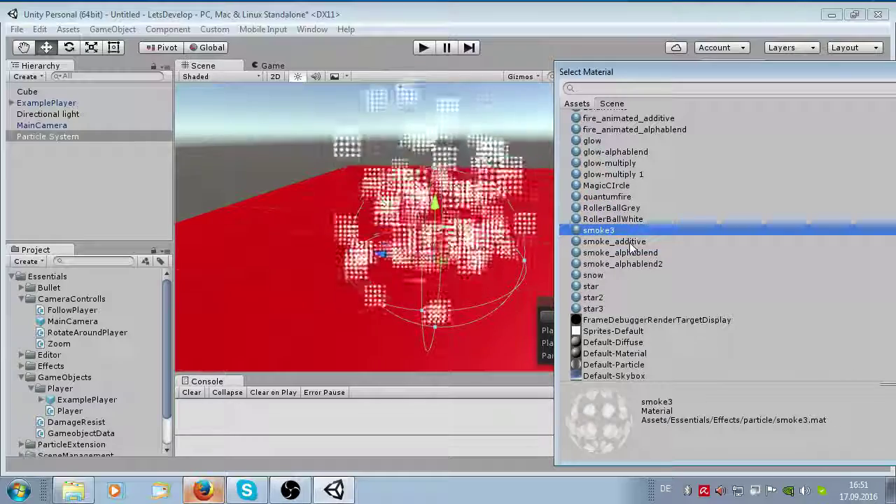
pyautogui.click(629, 253)
pyautogui.click(627, 242)
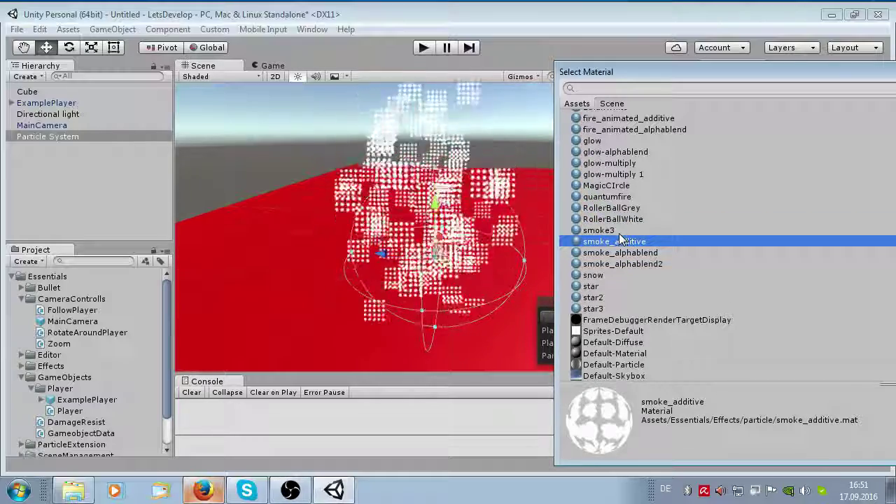
pyautogui.click(605, 230)
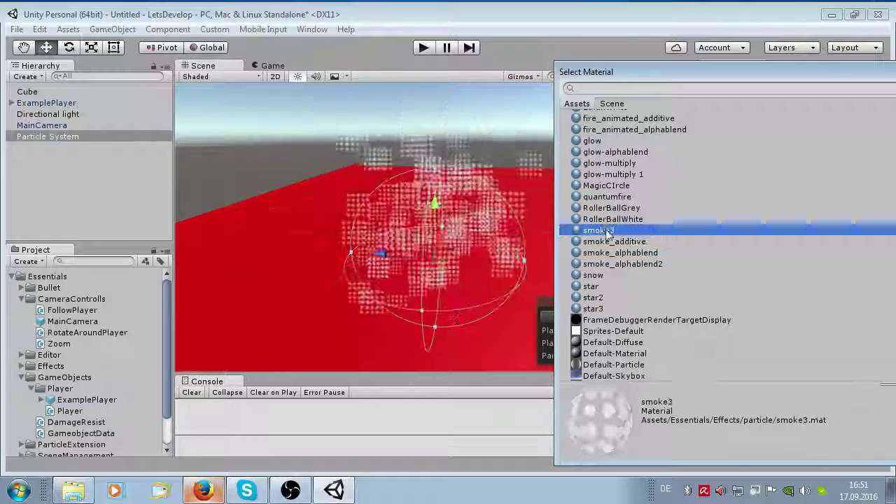
pyautogui.click(613, 242)
pyautogui.doubleClick(613, 242)
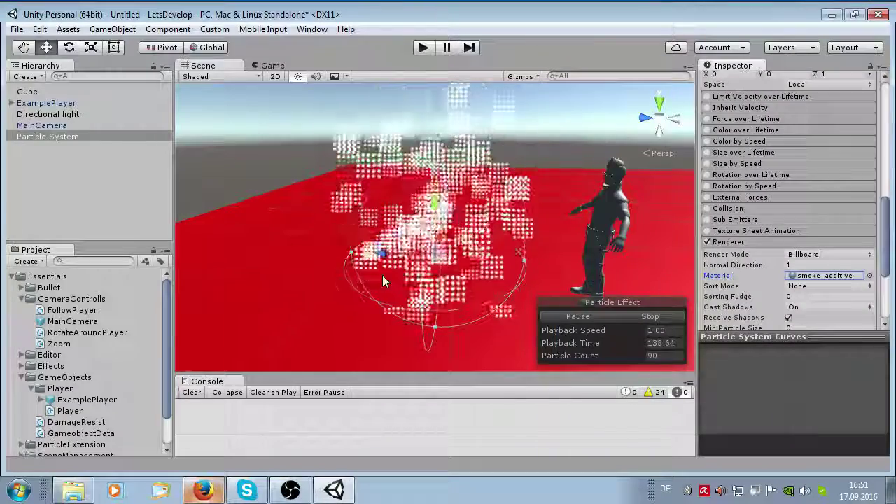
pyautogui.scroll(3, 354, 257)
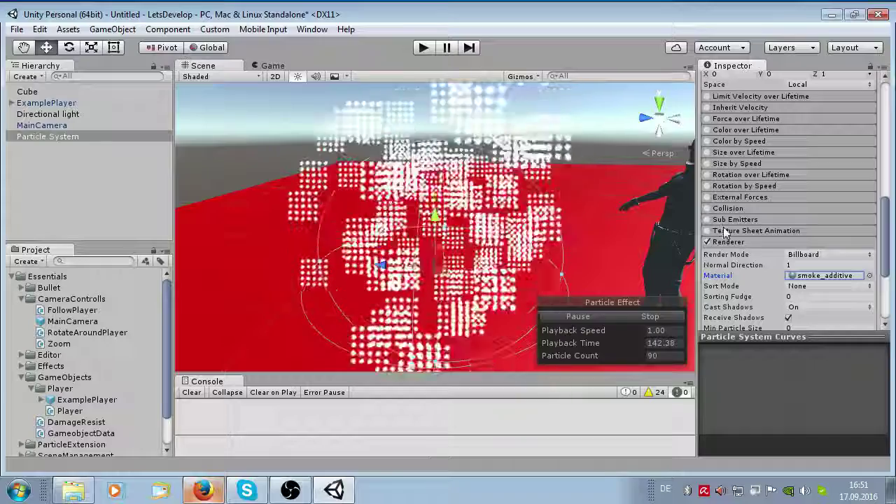
# Assign the fire_animated_additive material to the particle Renderer
pyautogui.click(870, 275)
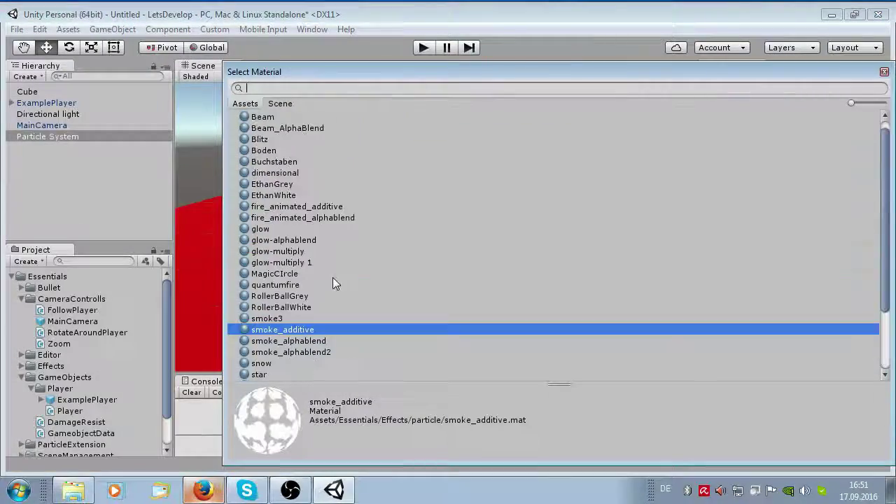
pyautogui.scroll(1, 332, 278)
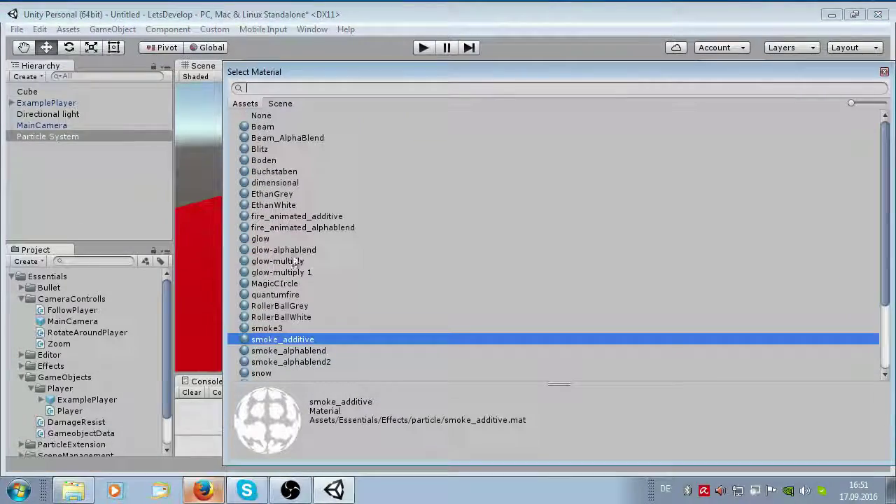
pyautogui.click(306, 217)
pyautogui.doubleClick(305, 218)
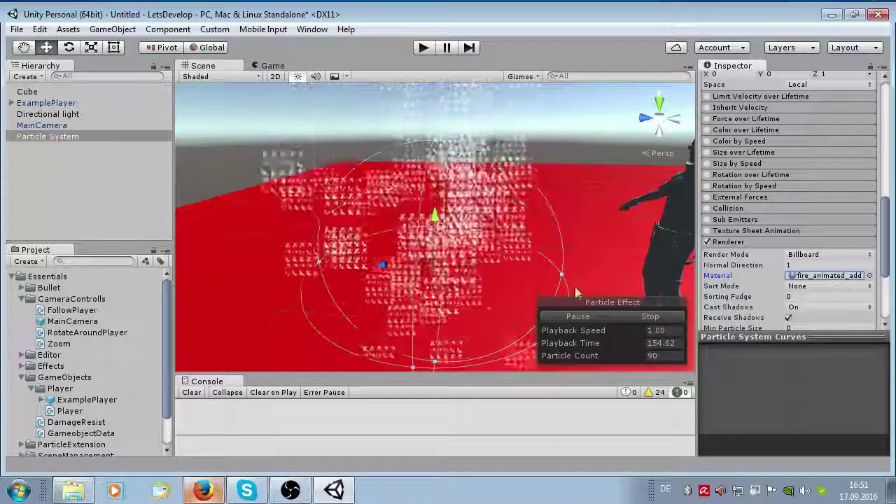
# Inspect the fire_animated sprite sheet texture, then reselect the Particle System
pyautogui.click(825, 275)
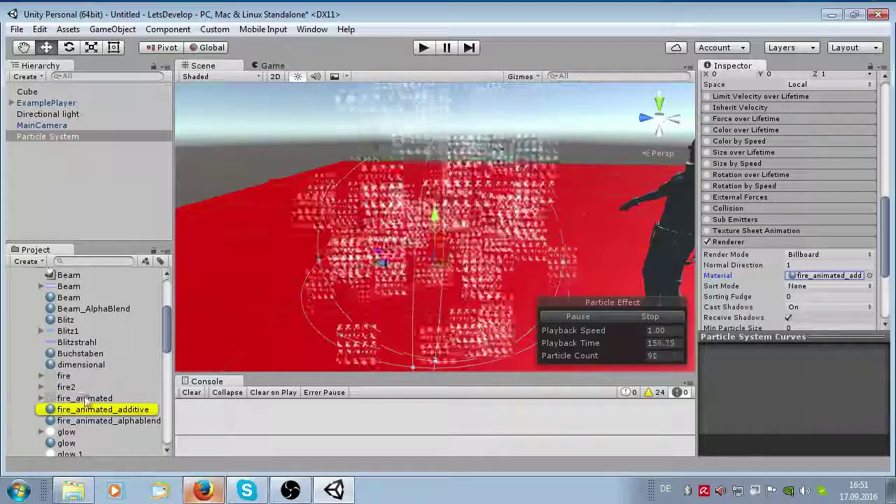
pyautogui.click(81, 398)
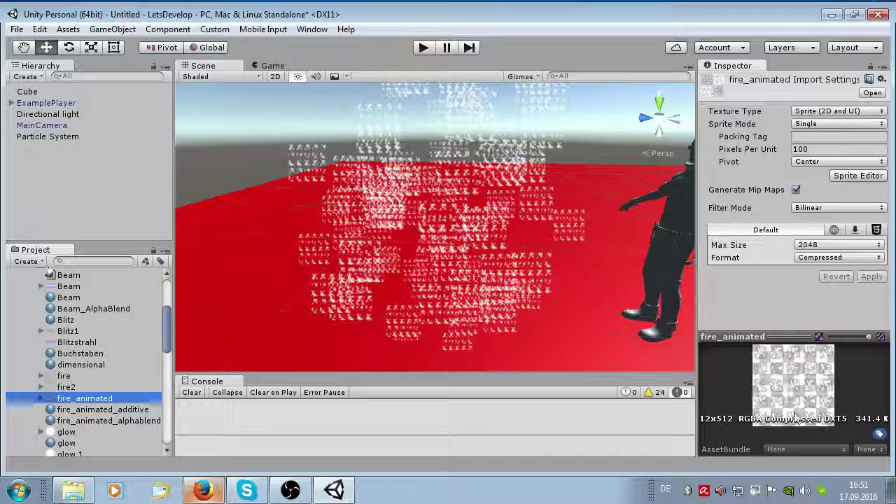
pyautogui.click(26, 140)
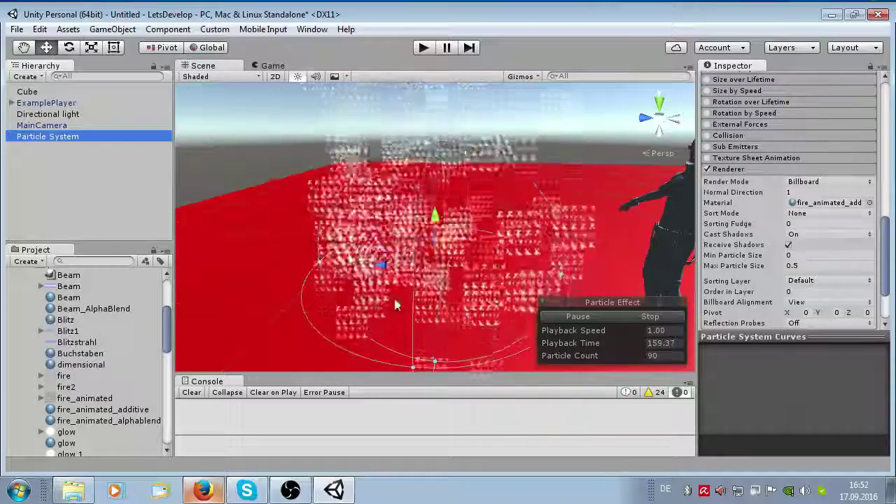
# Enable Texture Sheet Animation and set its tiles to 5 × 5
pyautogui.click(708, 158)
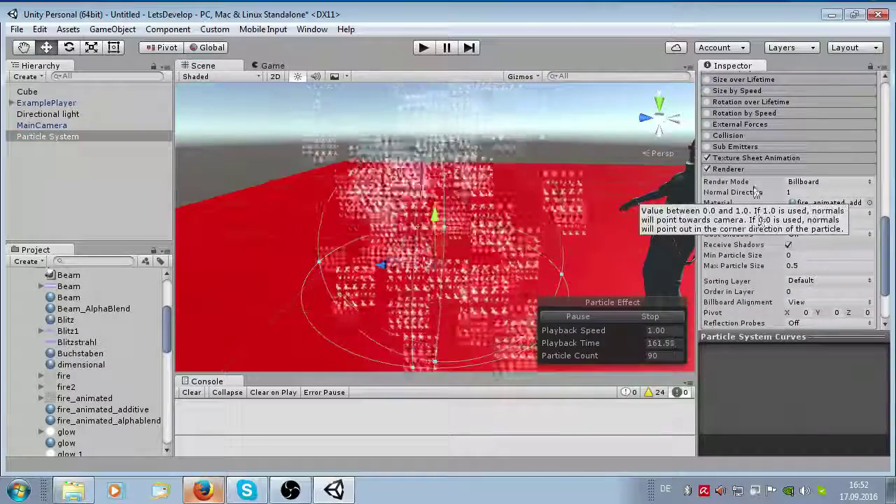
pyautogui.click(756, 160)
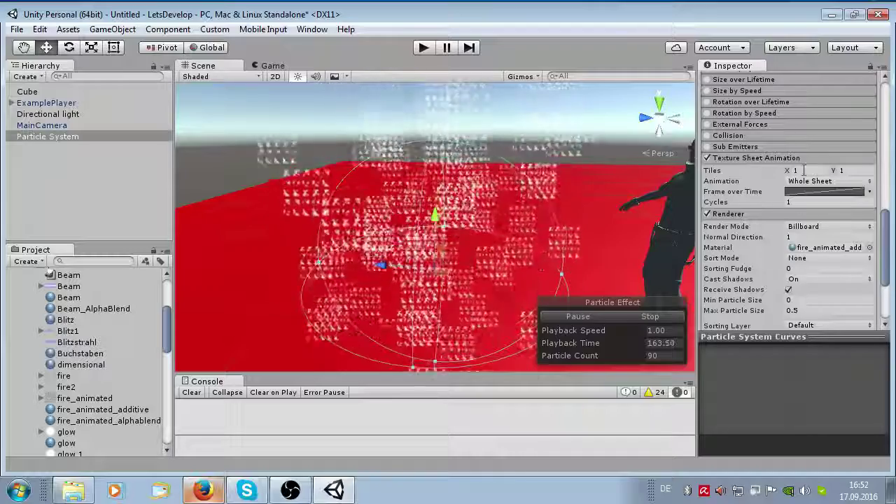
pyautogui.click(804, 170)
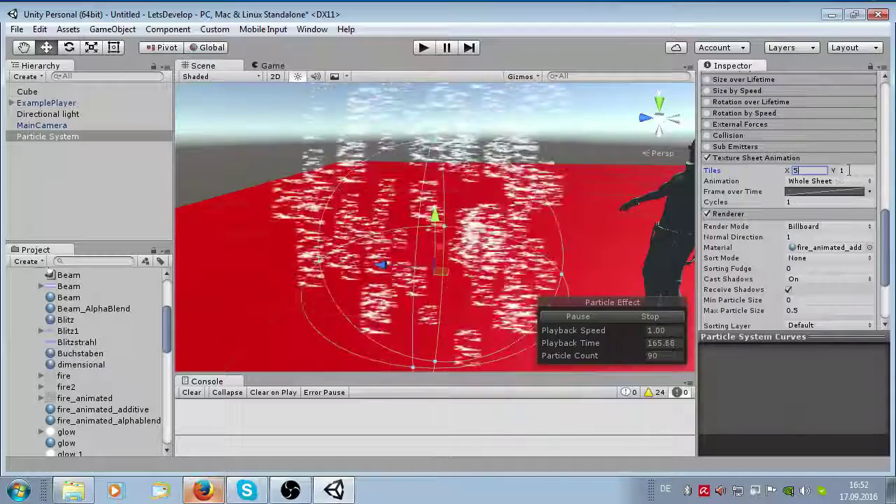
pyautogui.write('5')
pyautogui.press('Tab')
pyautogui.write('5')
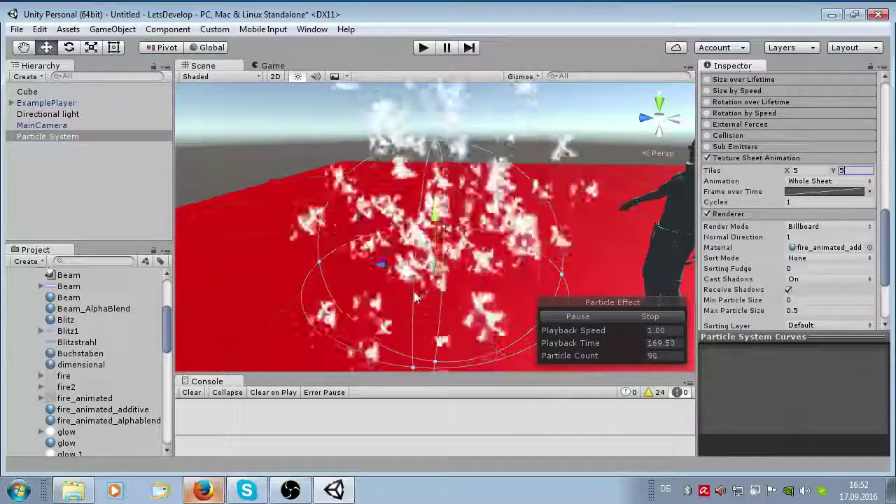
# Set Animation to Single Row and Frame over Time to a constant of about 0.33
pyautogui.click(869, 192)
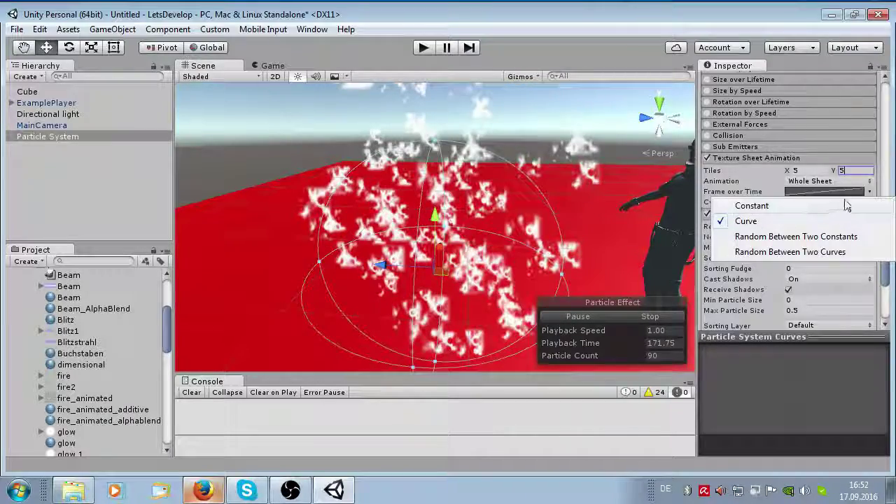
pyautogui.click(821, 238)
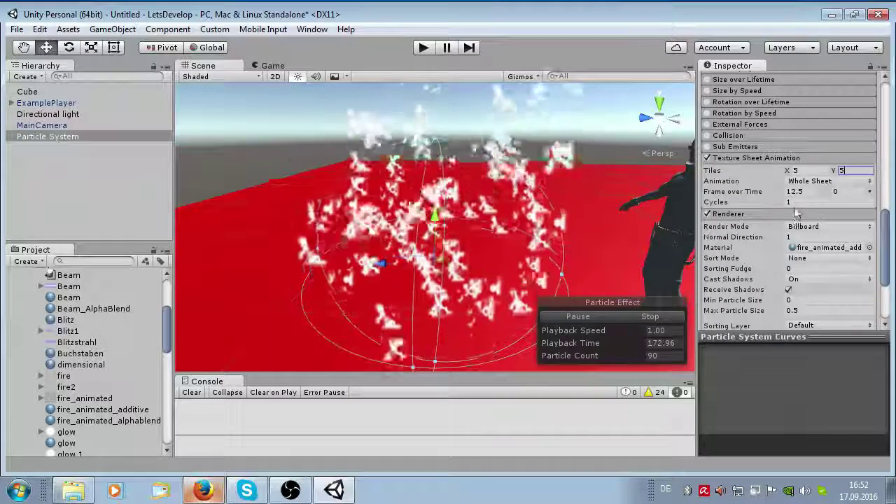
pyautogui.press('Return')
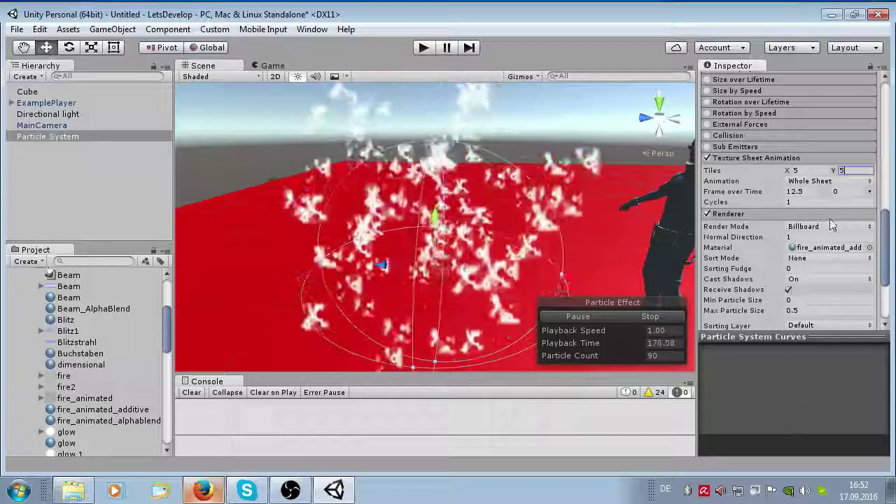
pyautogui.click(872, 180)
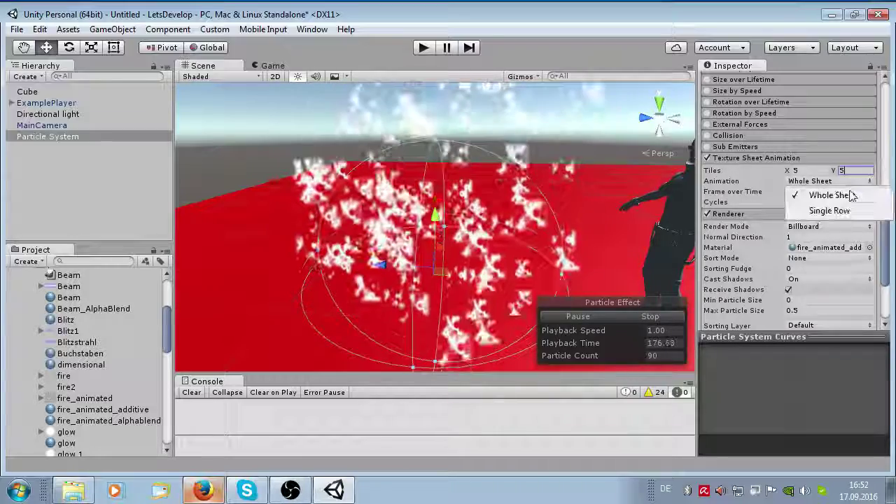
pyautogui.click(843, 211)
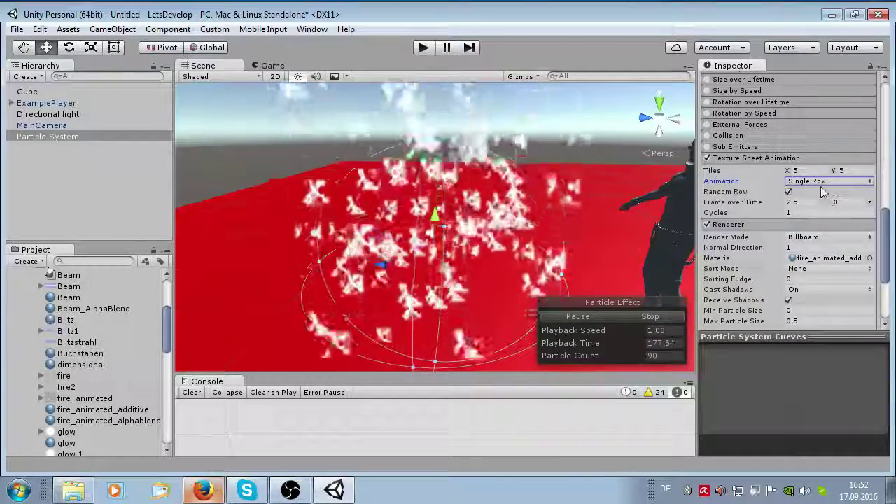
pyautogui.click(872, 206)
pyautogui.click(845, 216)
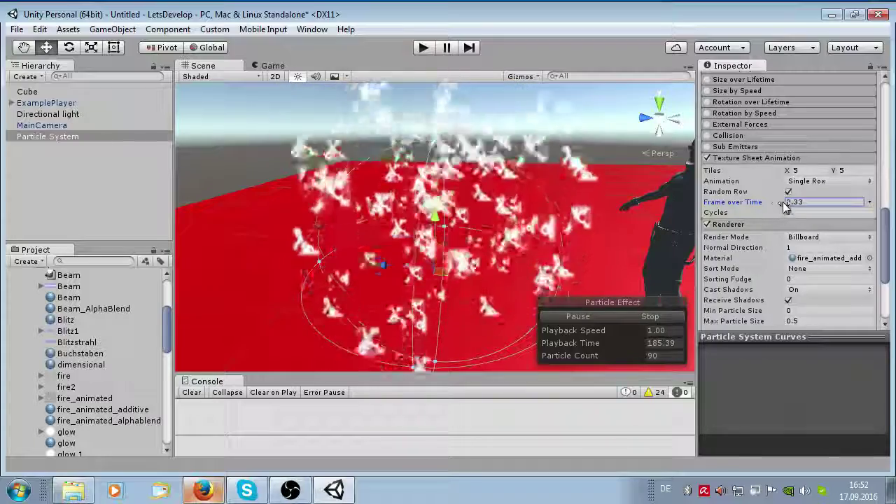
pyautogui.moveTo(763, 207); pyautogui.dragTo(753, 209)
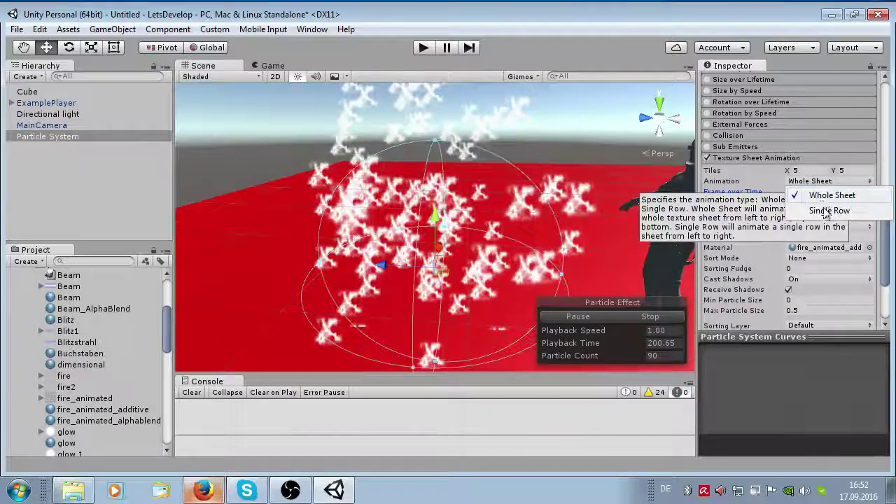
# Keep Single Row playback, change the cycle count, and set Frame over Time to a constant 5
pyautogui.click(825, 211)
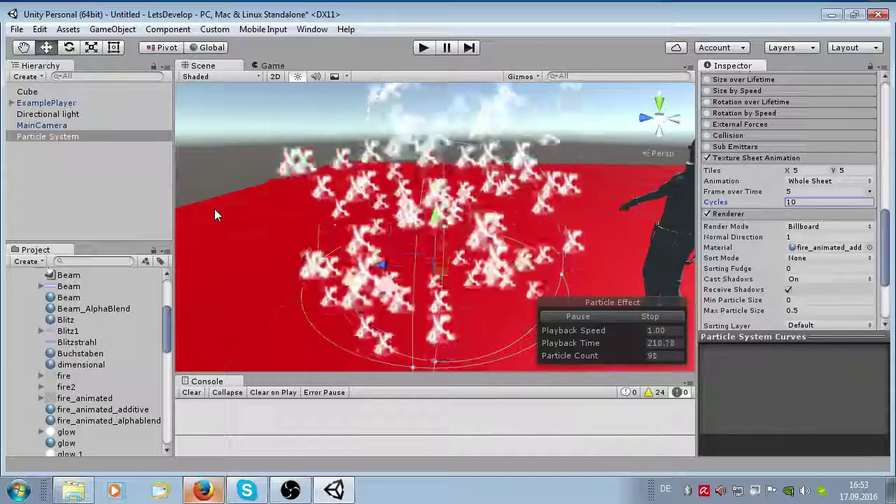
pyautogui.press('BackSpace')
pyautogui.press('BackSpace')
pyautogui.write('5')
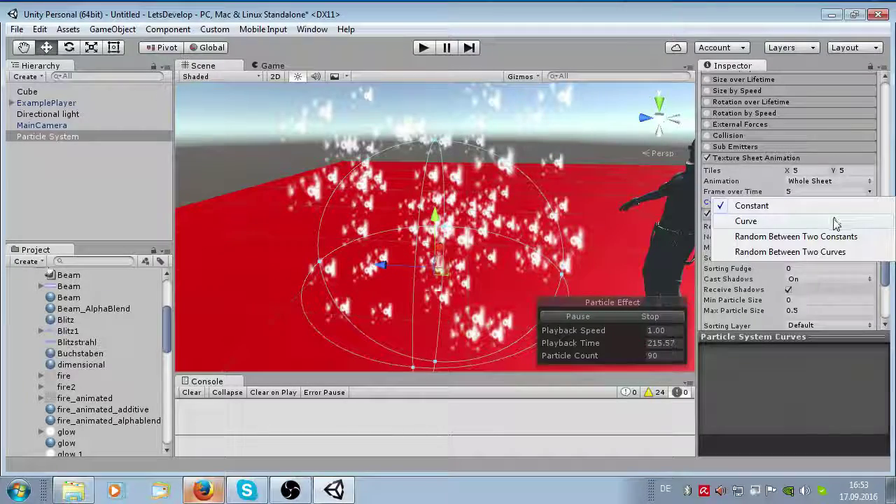
pyautogui.click(835, 222)
pyautogui.click(867, 193)
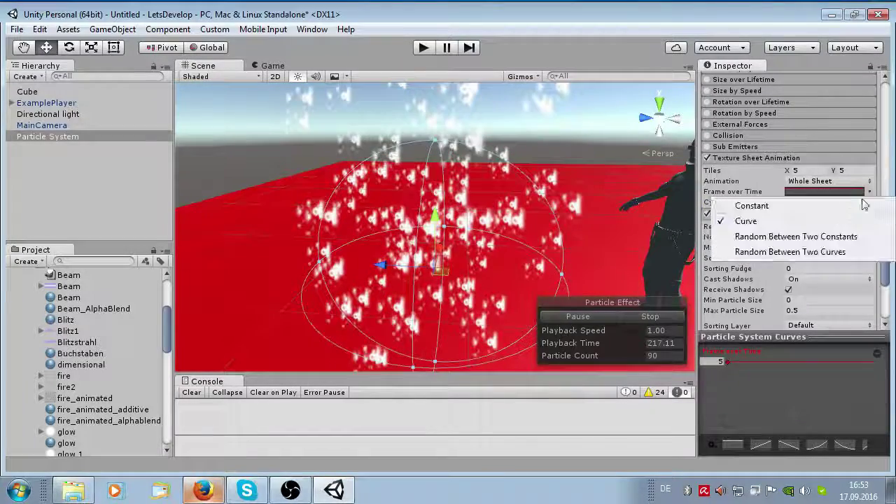
pyautogui.click(770, 207)
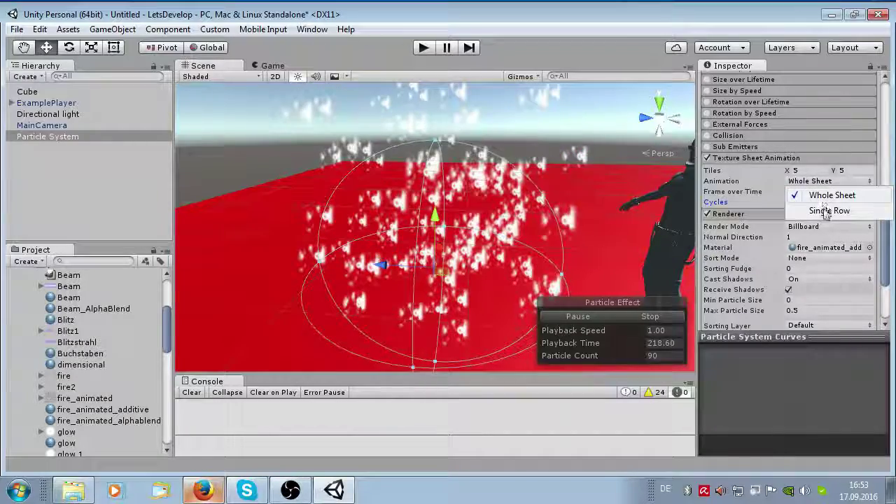
pyautogui.click(826, 210)
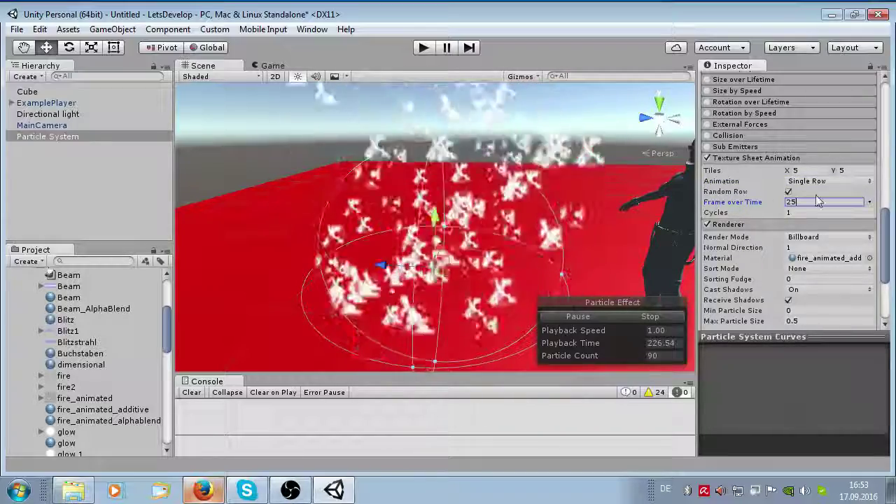
# Select MainCamera, then reselect the Particle System in the Hierarchy
pyautogui.scroll(5, 820, 208)
pyautogui.click(42, 125)
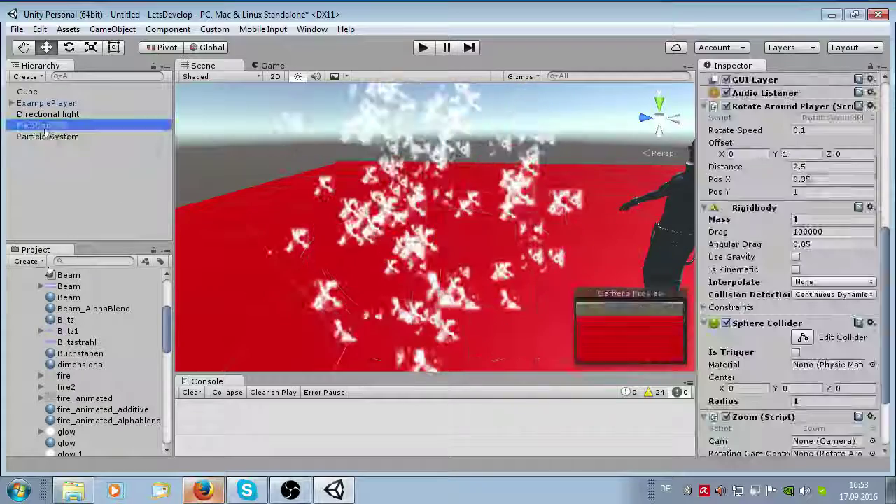
pyautogui.click(50, 138)
pyautogui.scroll(-6, 820, 210)
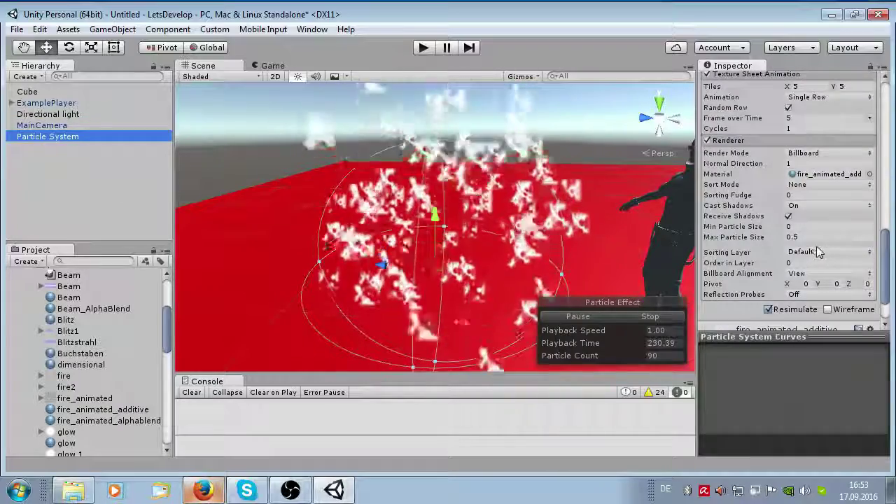
# Enable Color over Lifetime and make the gradient's start key blue
pyautogui.scroll(-3, 849, 257)
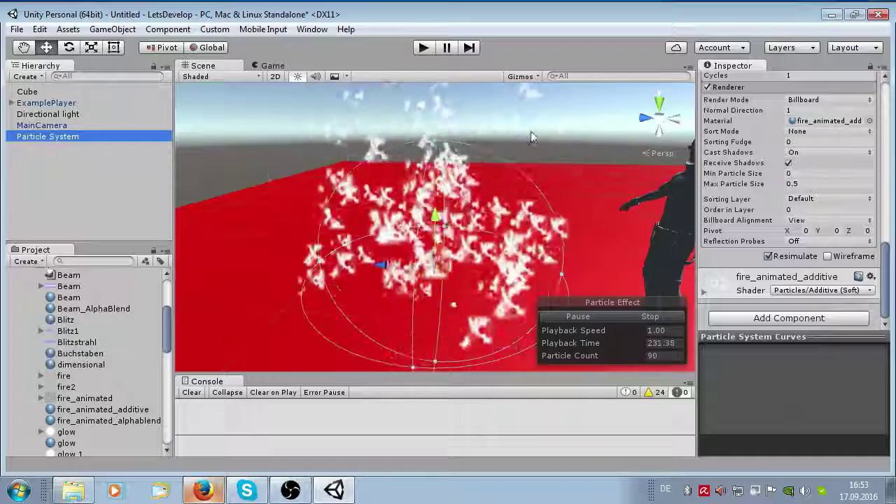
pyautogui.scroll(5, 336, 252)
pyautogui.scroll(2, 336, 252)
pyautogui.scroll(-3, 398, 243)
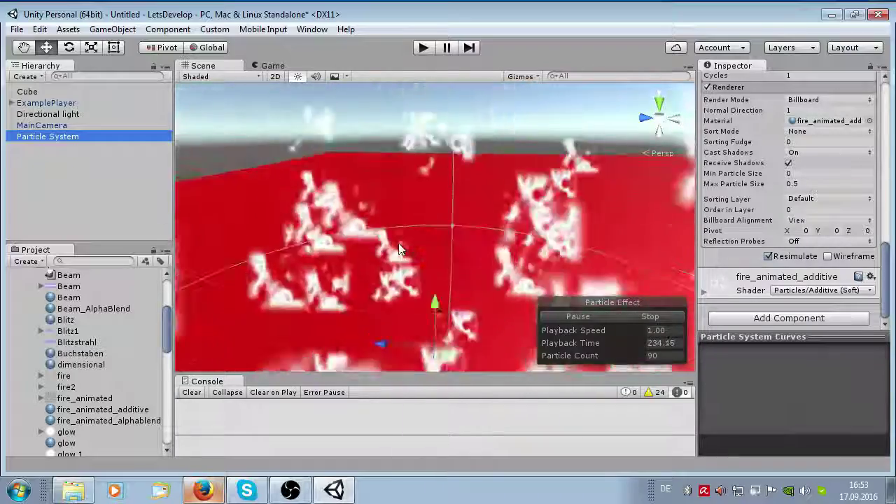
pyautogui.scroll(-2, 398, 243)
pyautogui.scroll(2, 742, 245)
pyautogui.scroll(1, 748, 224)
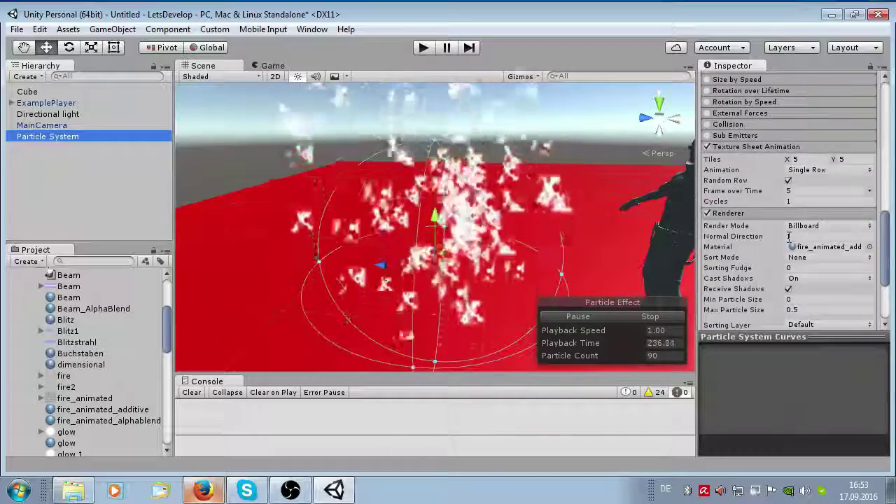
pyautogui.scroll(3, 754, 208)
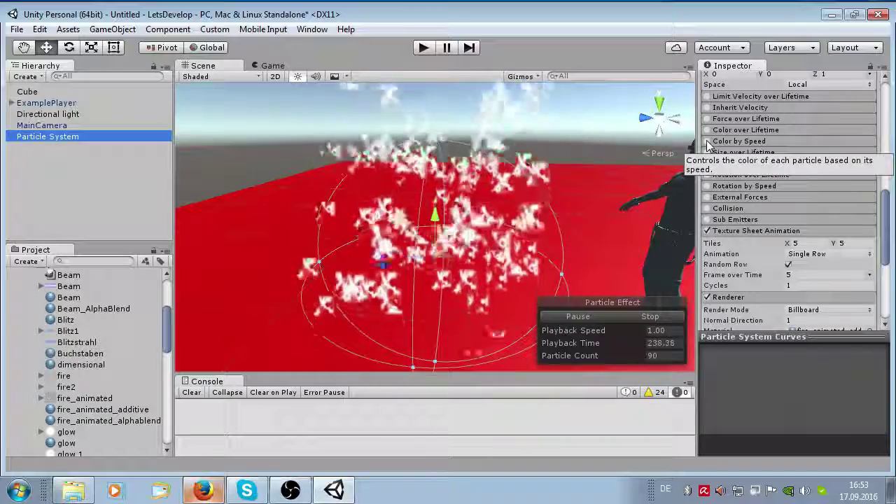
pyautogui.click(706, 129)
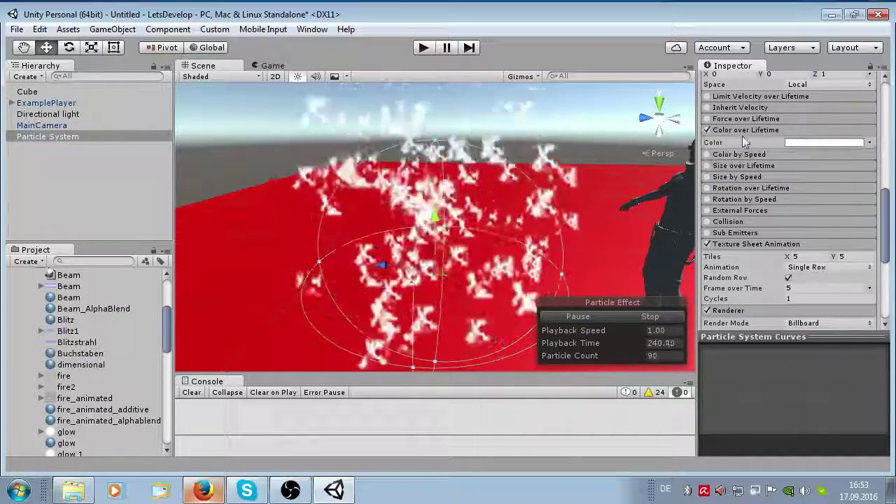
pyautogui.click(803, 143)
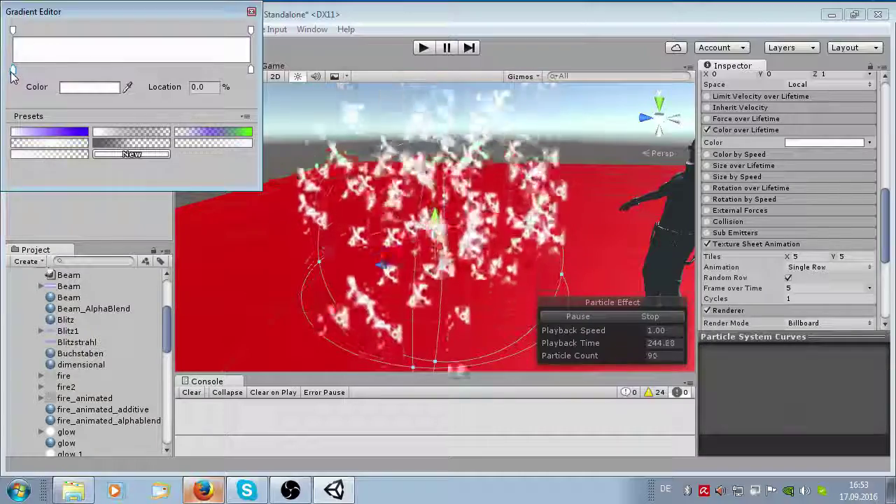
pyautogui.click(35, 84)
pyautogui.moveTo(140, 210); pyautogui.dragTo(150, 169)
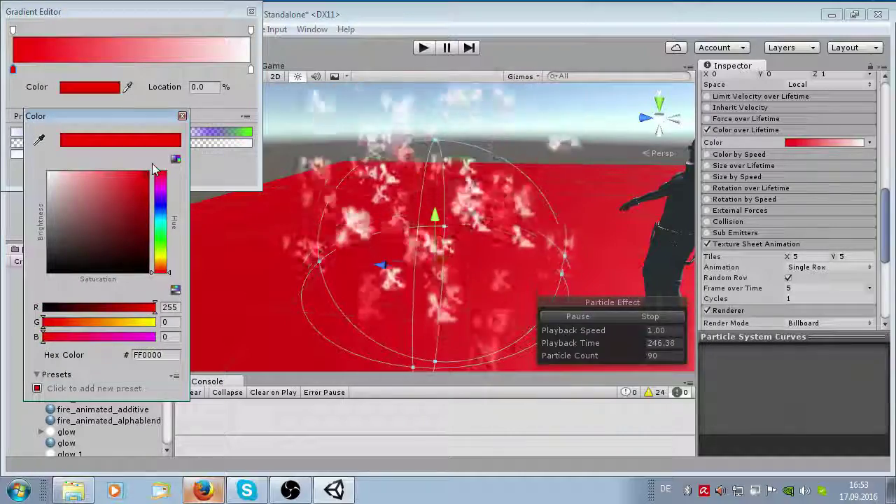
pyautogui.moveTo(160, 206); pyautogui.dragTo(160, 199)
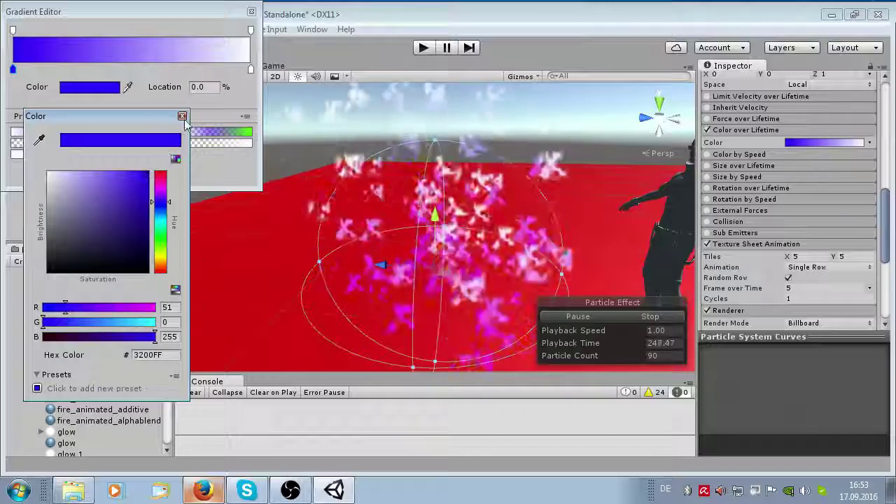
pyautogui.click(182, 115)
# Add a green colour key near the start of the gradient
pyautogui.moveTo(118, 69); pyautogui.dragTo(26, 69)
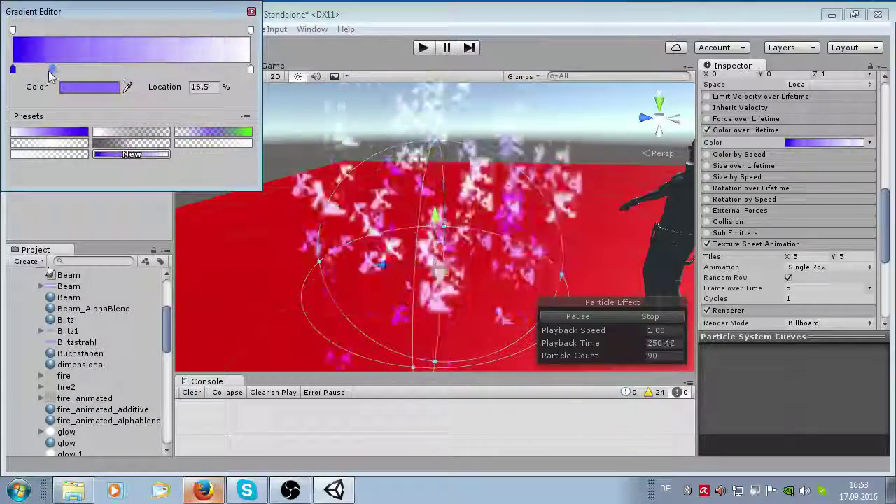
pyautogui.click(75, 91)
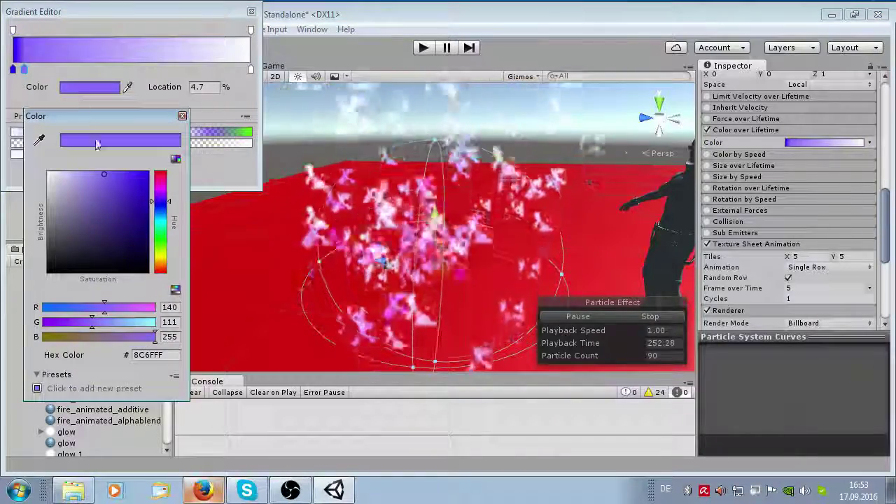
pyautogui.click(162, 242)
pyautogui.click(140, 176)
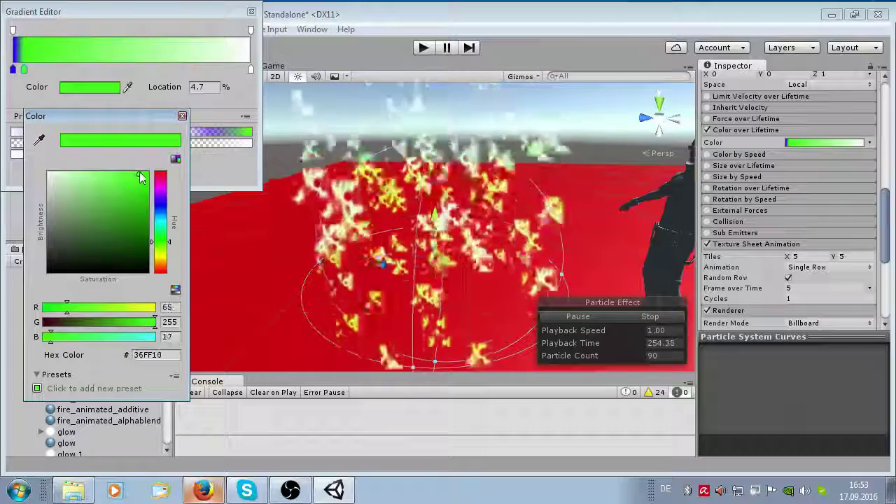
pyautogui.moveTo(140, 176)
pyautogui.mouseDown()
pyautogui.moveTo(112, 178)
pyautogui.moveTo(146, 165)
pyautogui.mouseUp()
pyautogui.click(182, 116)
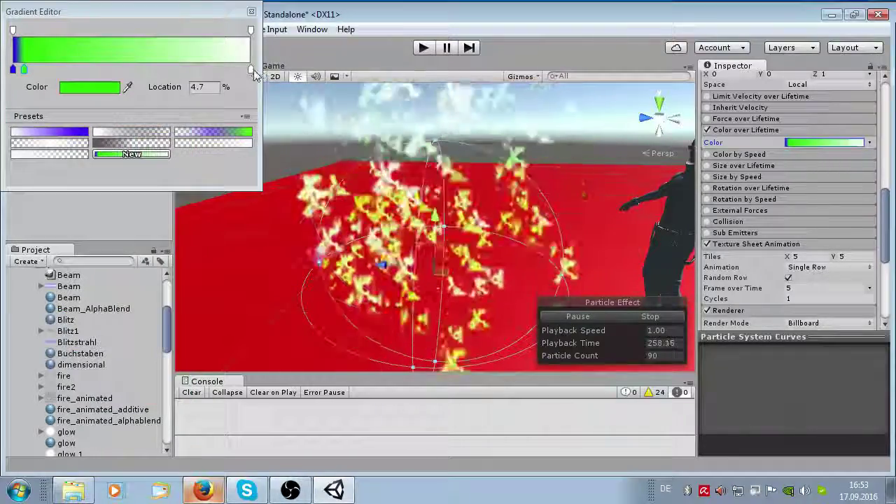
# Make the end colour black and the end alpha 0, then close the Gradient Editor
pyautogui.click(250, 68)
pyautogui.click(89, 87)
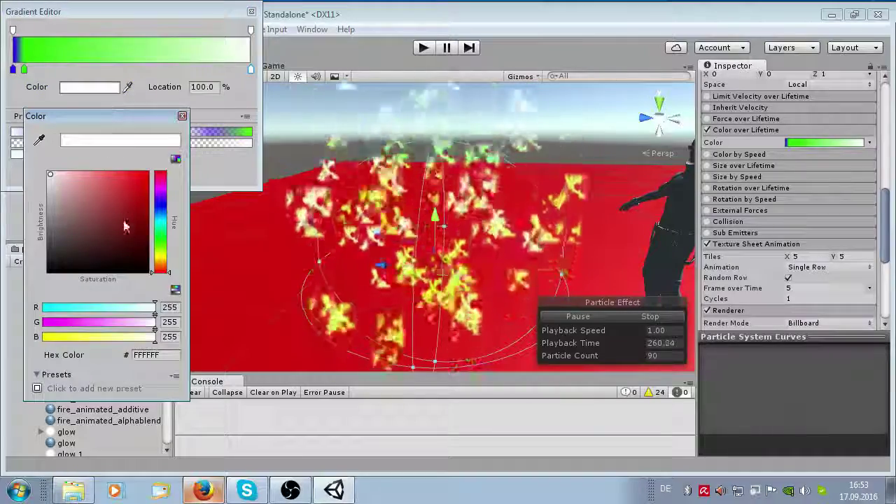
pyautogui.moveTo(124, 224); pyautogui.dragTo(150, 273)
pyautogui.click(182, 116)
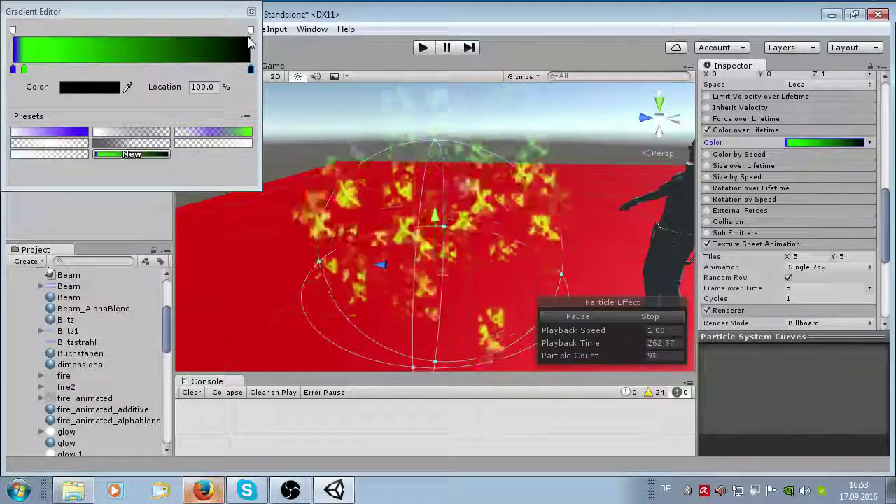
pyautogui.click(251, 30)
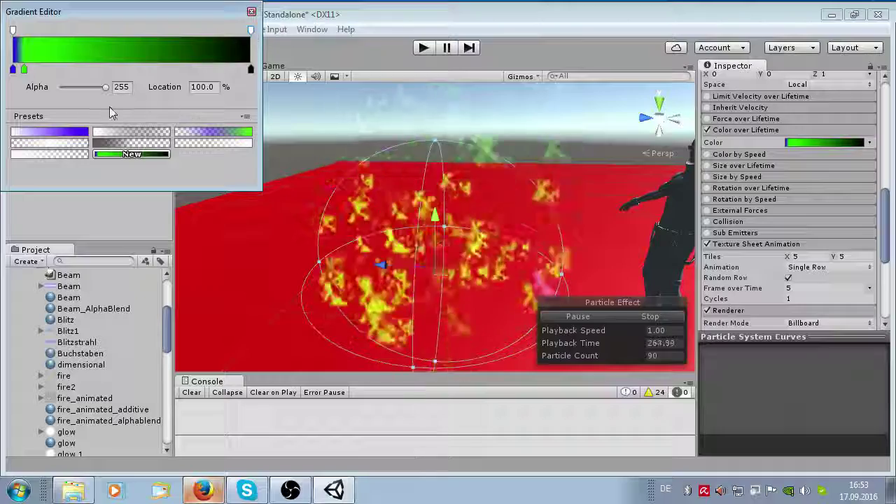
pyautogui.moveTo(105, 87); pyautogui.dragTo(40, 97)
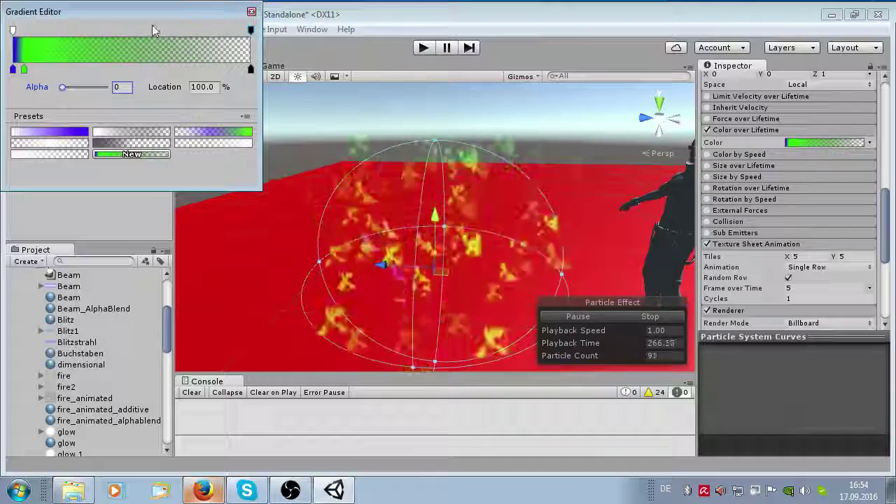
pyautogui.click(251, 13)
pyautogui.scroll(5, 751, 175)
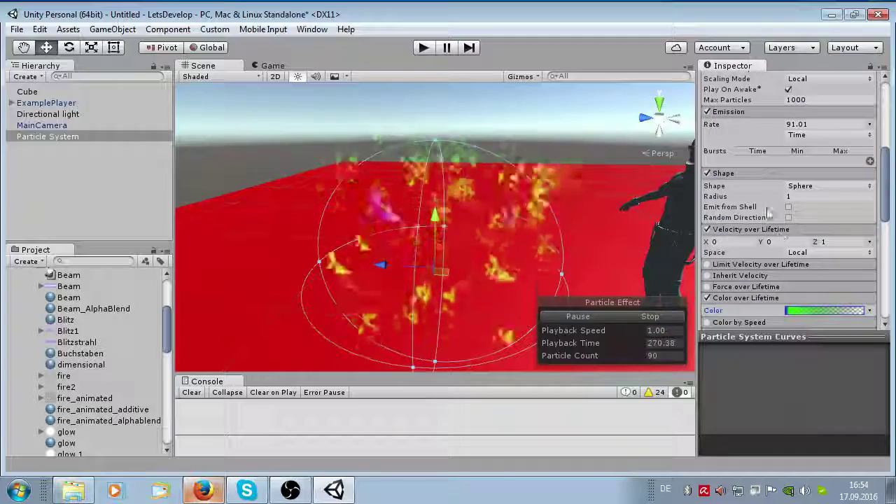
# Raise the emission rate to 145
pyautogui.moveTo(760, 124); pyautogui.dragTo(728, 133)
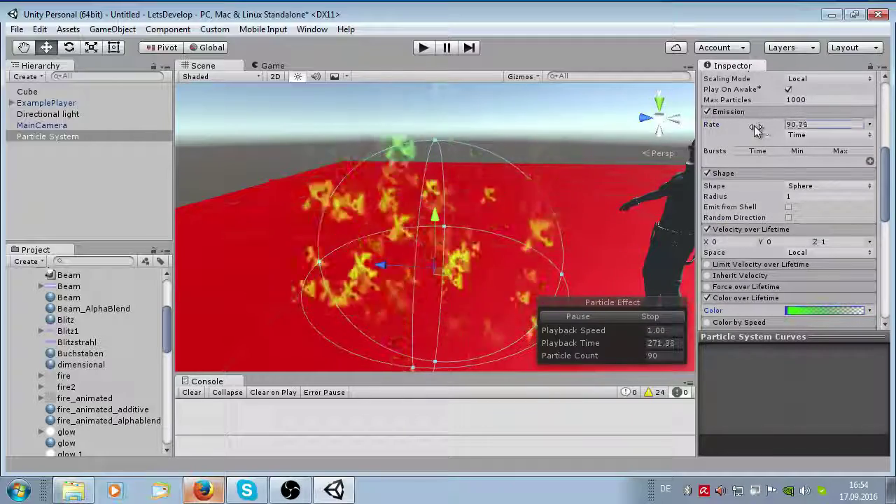
pyautogui.moveTo(781, 124); pyautogui.dragTo(376, 163)
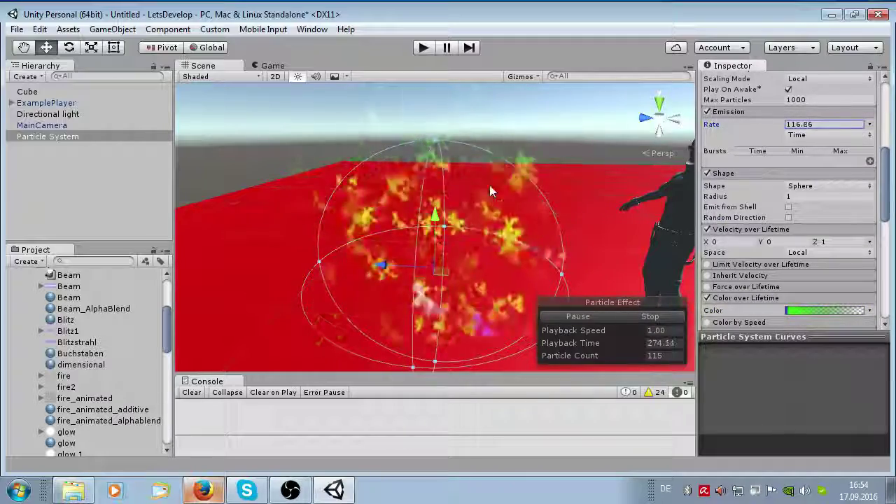
pyautogui.moveTo(490, 191); pyautogui.dragTo(514, 218)
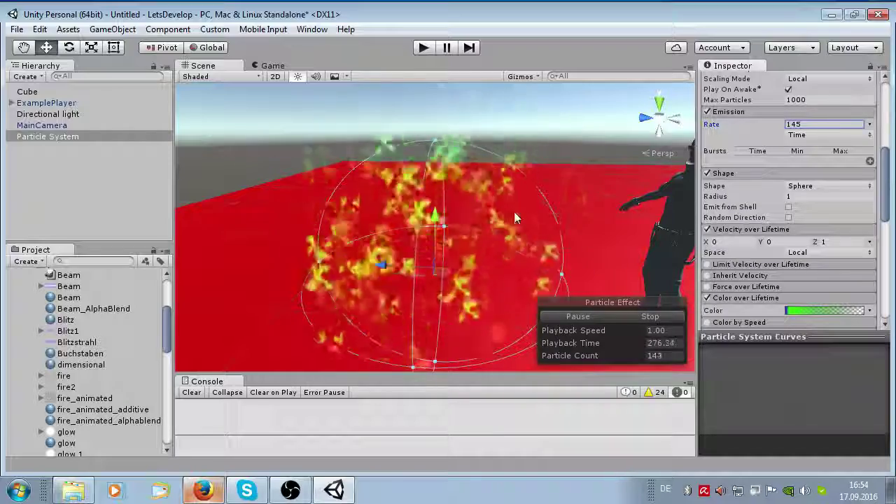
pyautogui.scroll(-5, 805, 230)
pyautogui.scroll(-5, 805, 265)
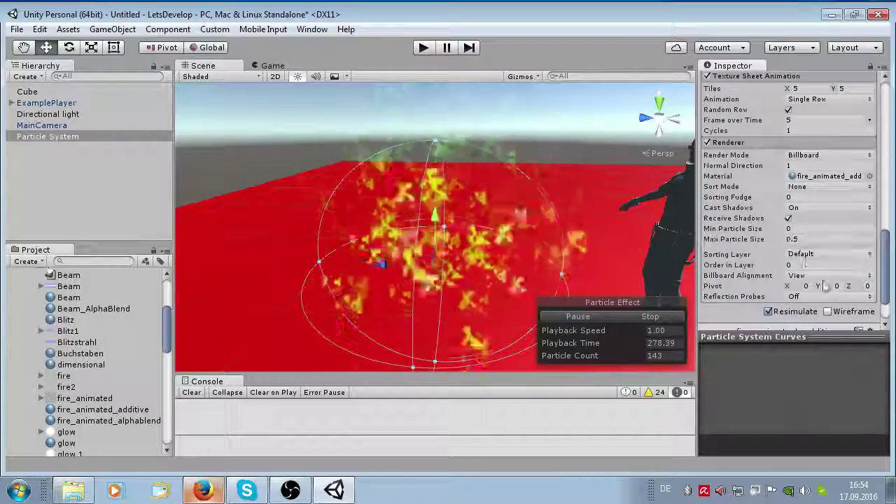
pyautogui.scroll(3, 801, 210)
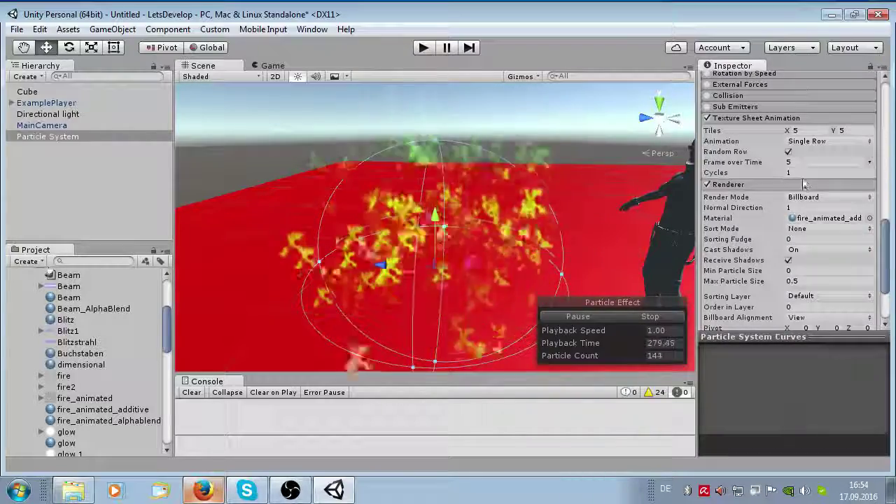
# Set Tiles X to 15, animate the Whole Sheet, and set Frame over Time to 10
pyautogui.click(794, 130)
pyautogui.write('1')
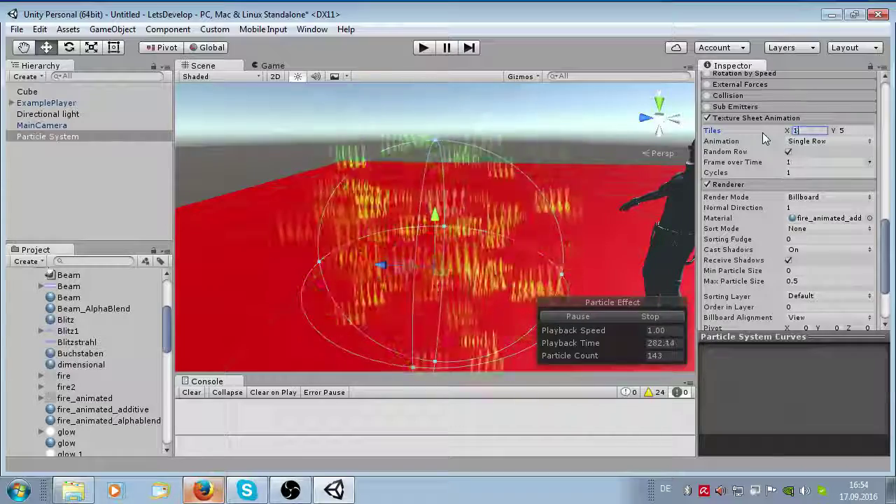
pyautogui.write('5')
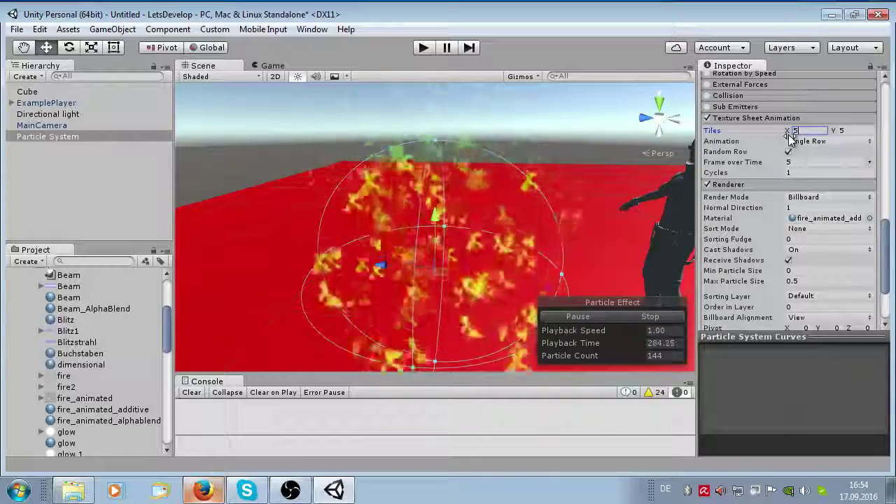
pyautogui.click(832, 141)
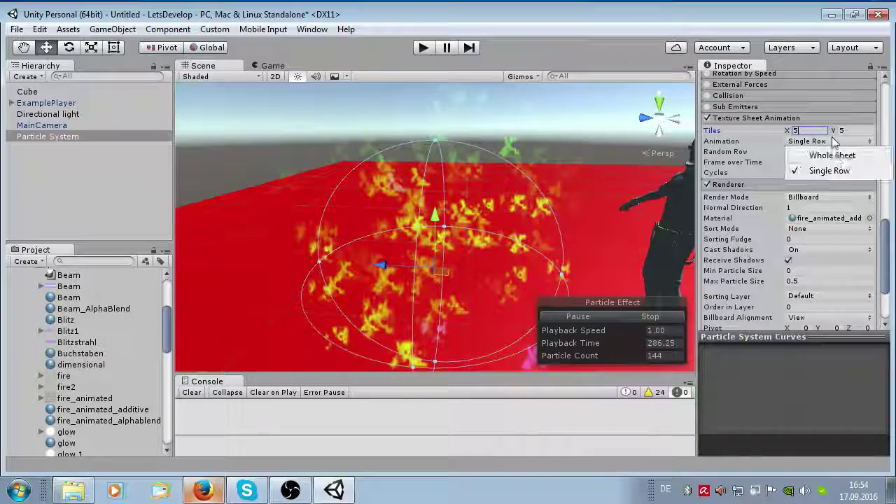
pyautogui.click(833, 156)
pyautogui.click(760, 153)
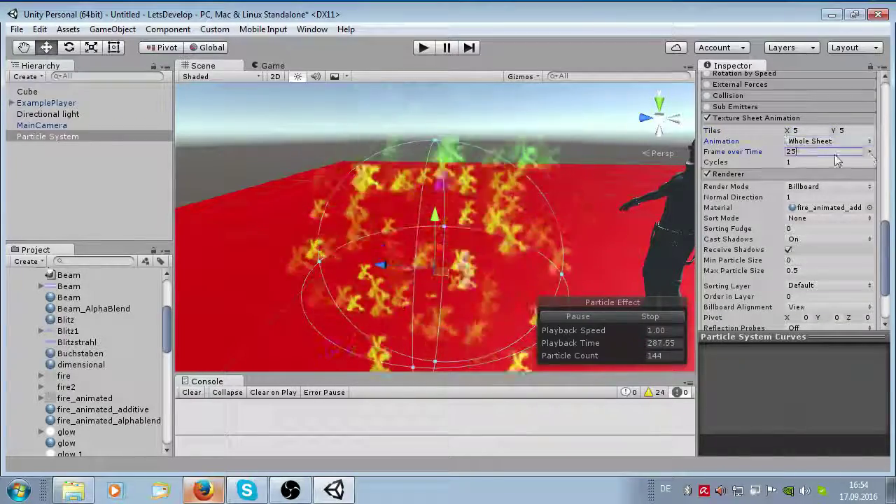
pyautogui.write('1.00')
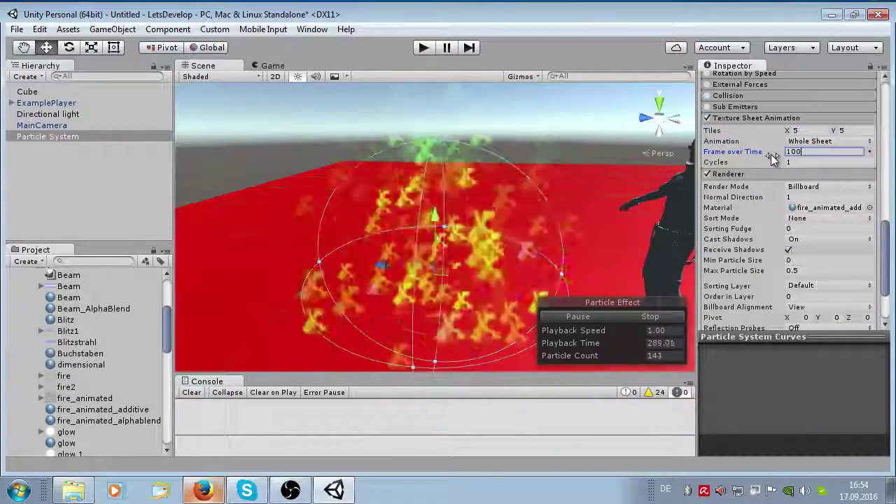
pyautogui.press('BackSpace')
pyautogui.press('BackSpace')
pyautogui.press('BackSpace')
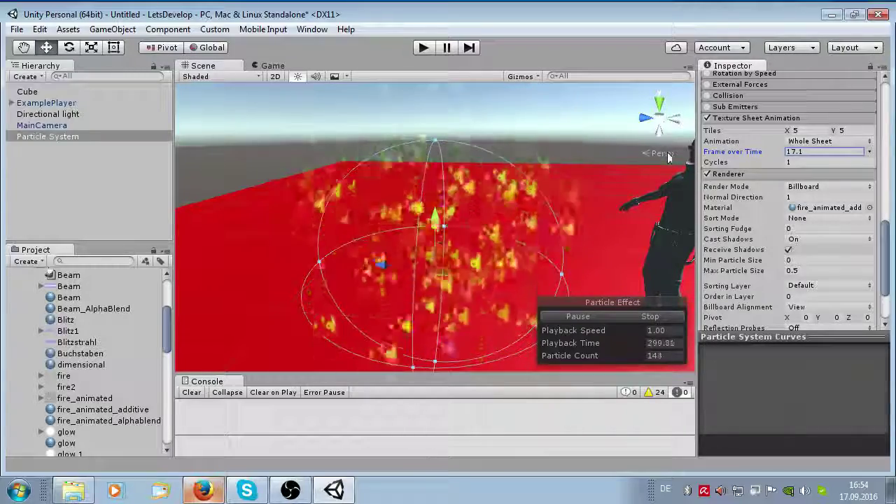
pyautogui.write('0')
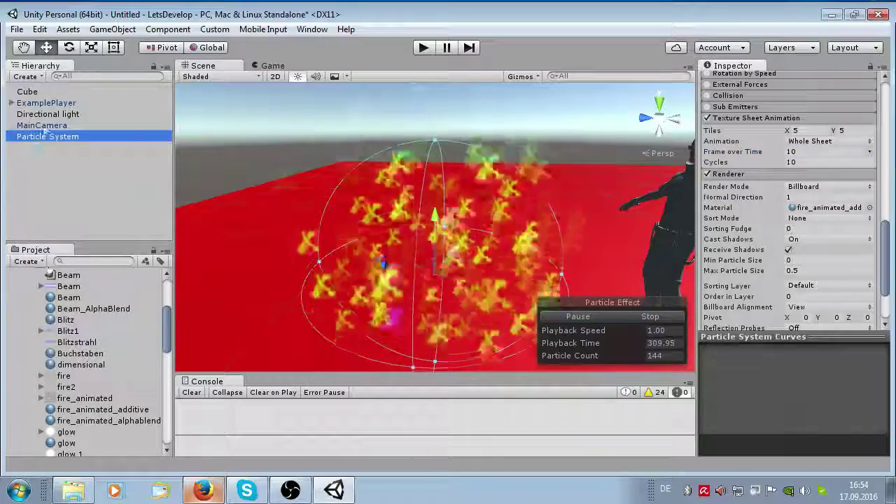
# Delete the particle system, create a new Particle System, and expand its Texture Sheet Animation
pyautogui.press('Delete')
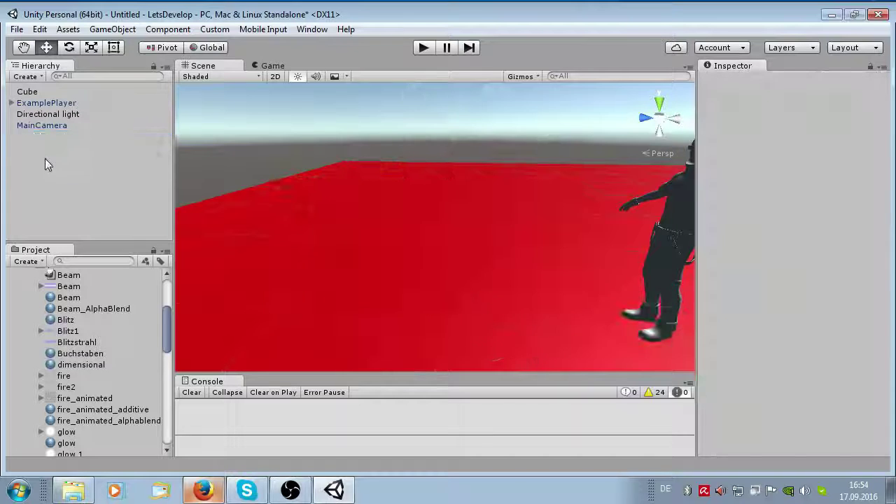
pyautogui.rightClick(44, 159)
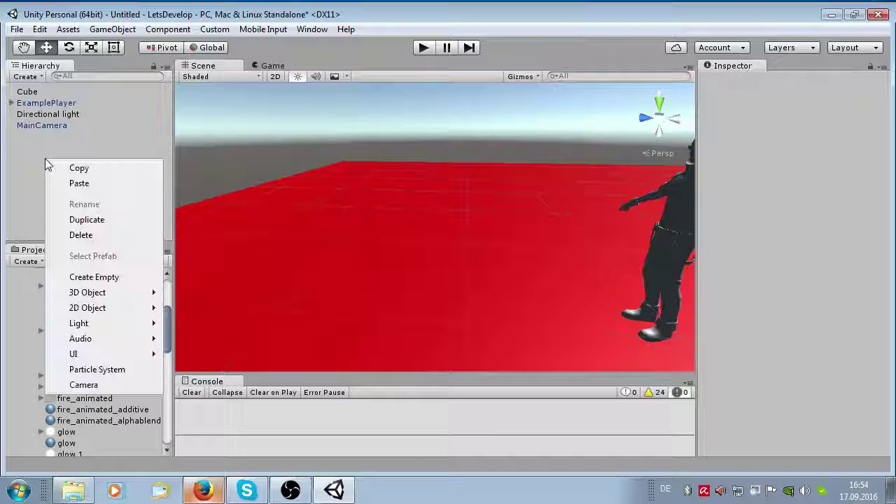
pyautogui.click(96, 369)
pyautogui.scroll(-10, 700, 210)
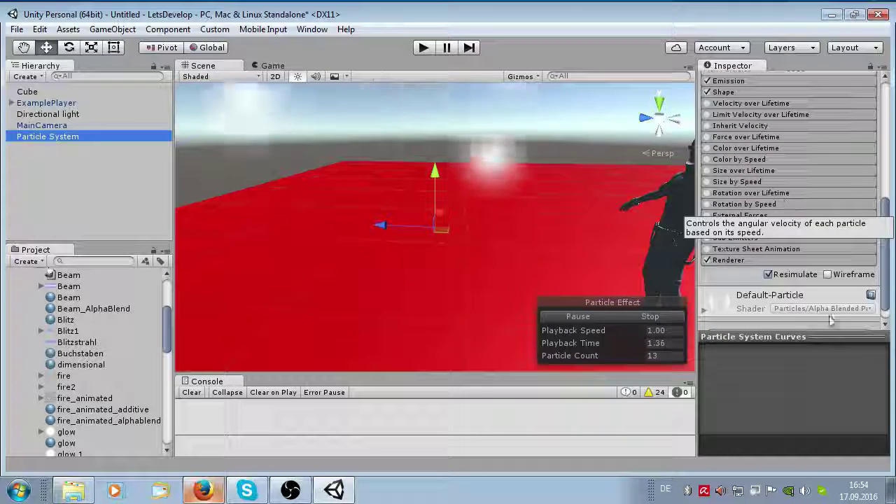
pyautogui.scroll(-2, 728, 245)
pyautogui.click(709, 247)
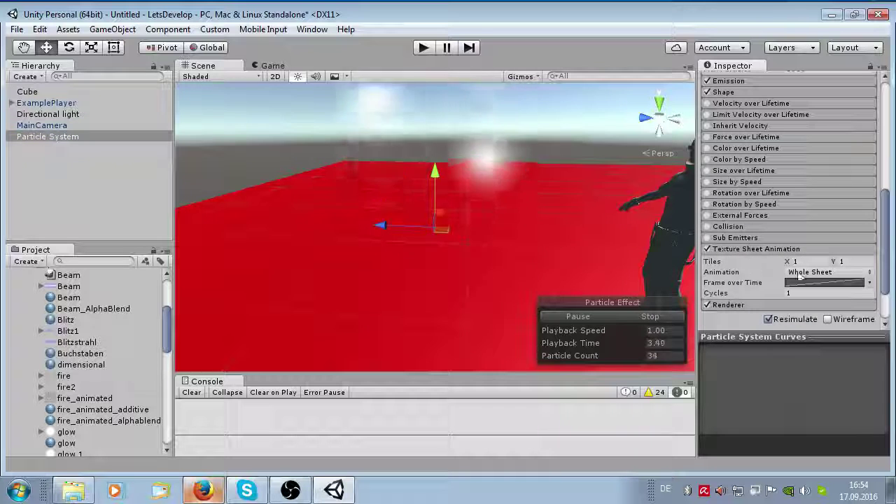
pyautogui.scroll(-1, 802, 273)
pyautogui.scroll(-2, 805, 245)
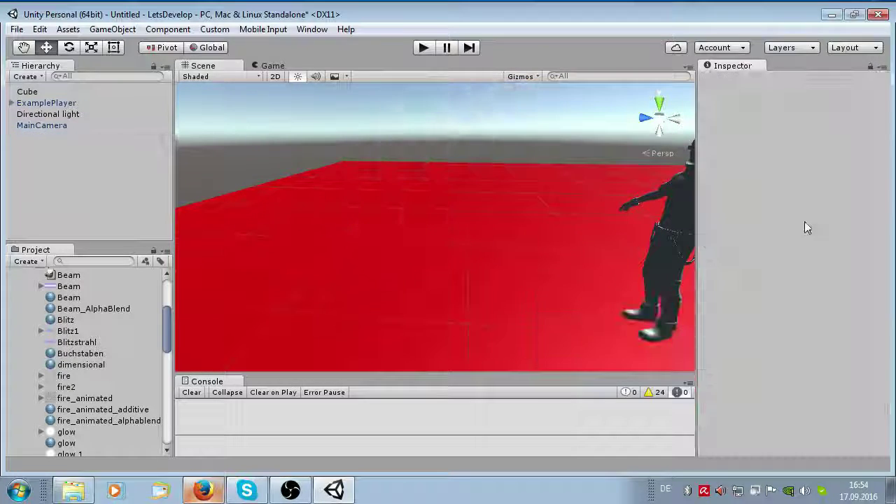
pyautogui.scroll(-10, 804, 228)
# Make Frame over Time a rising linear curve and set the animation cycles back to 1
pyautogui.scroll(-10, 809, 225)
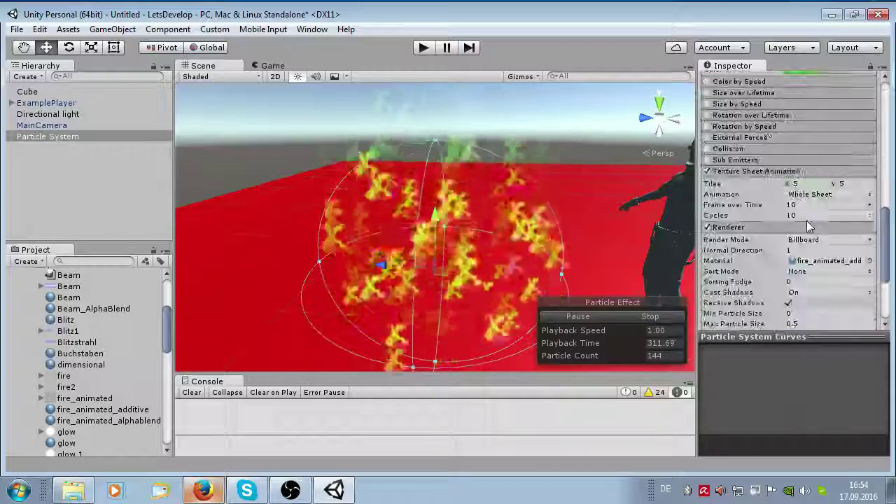
pyautogui.scroll(-9, 805, 231)
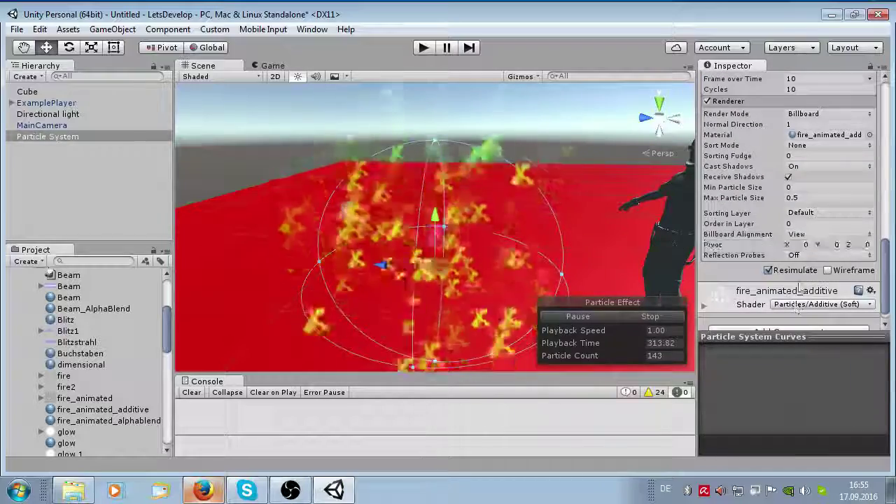
pyautogui.scroll(2, 791, 223)
pyautogui.scroll(7, 783, 178)
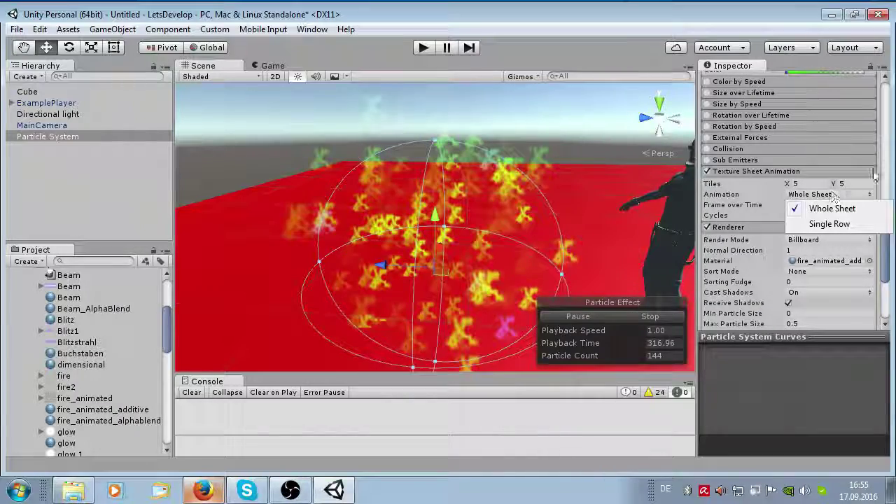
pyautogui.click(874, 174)
pyautogui.click(861, 175)
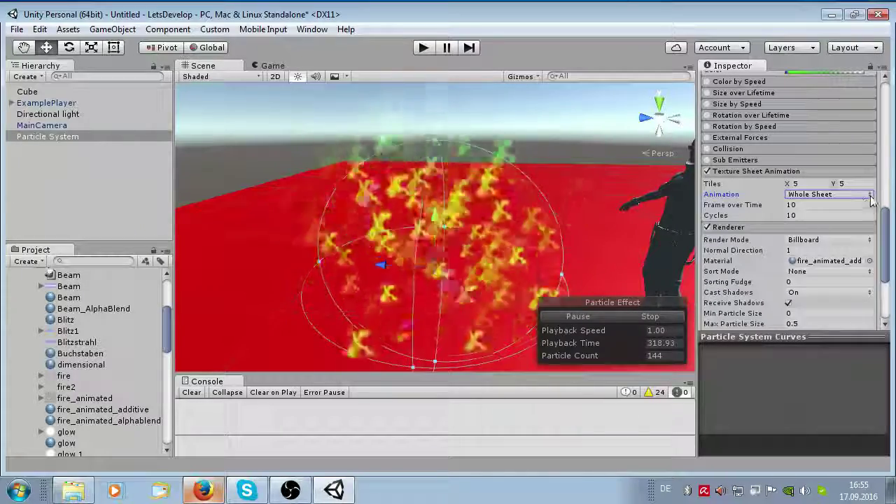
pyautogui.click(868, 205)
pyautogui.click(748, 235)
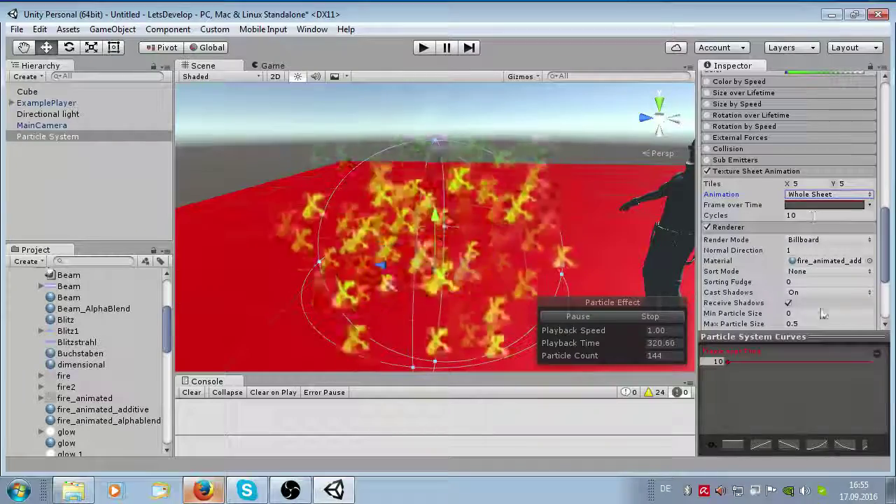
pyautogui.click(761, 448)
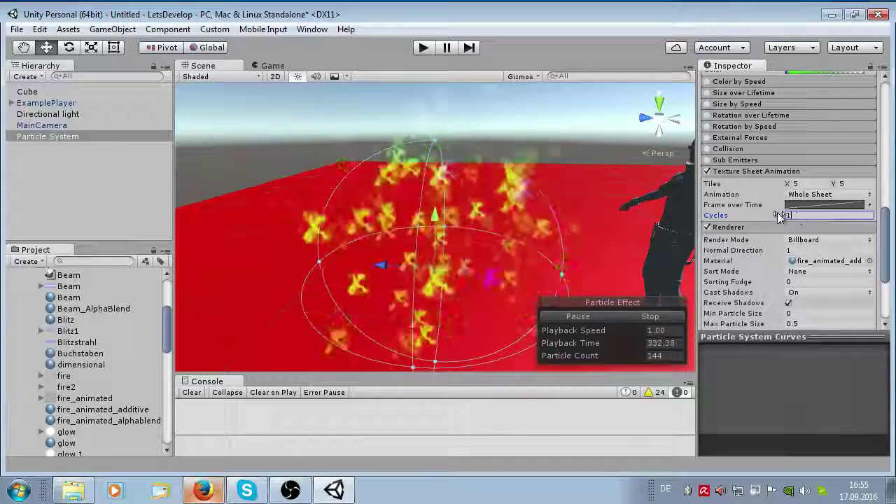
pyautogui.write('0')
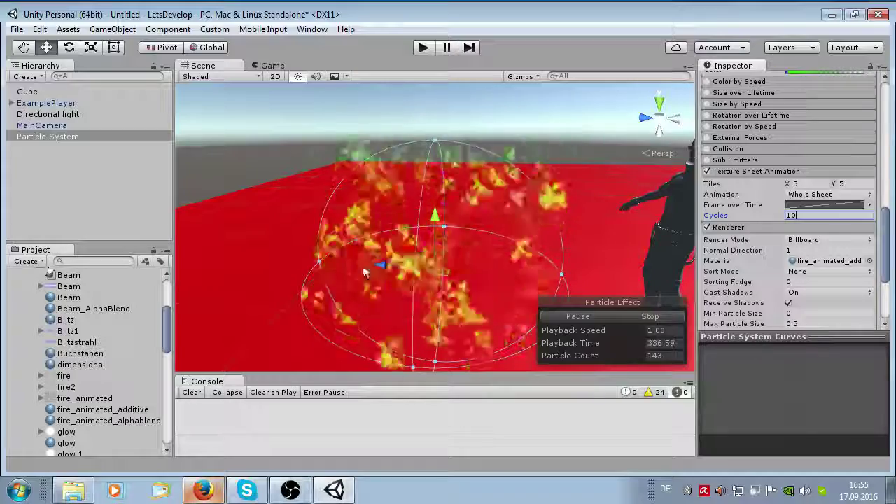
pyautogui.press('BackSpace')
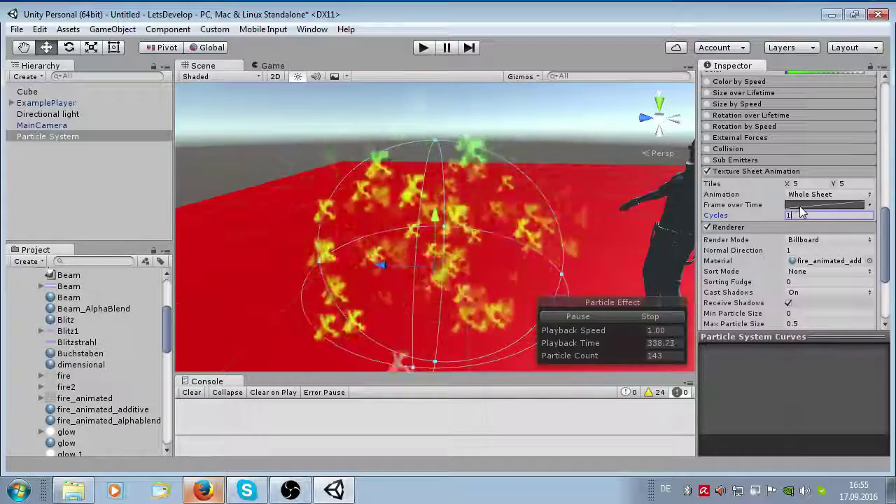
# Keep the Frame over Time curve a straight rising line and set its maximum to 25
pyautogui.click(805, 205)
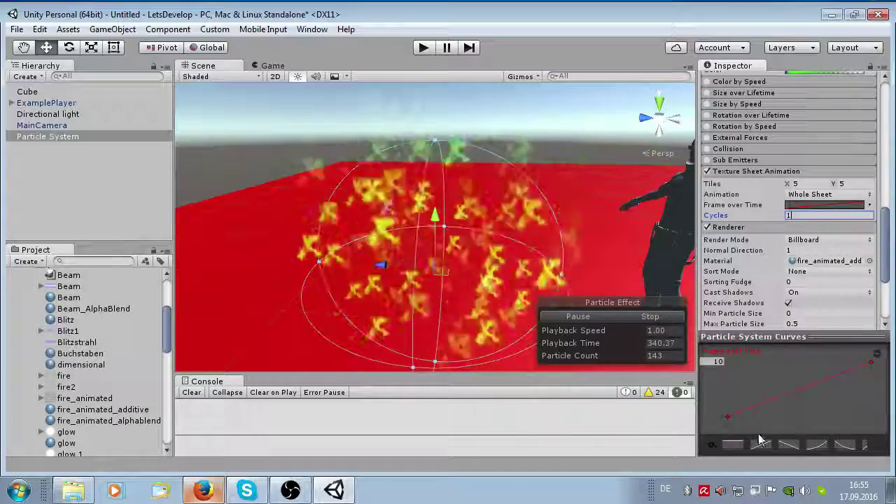
pyautogui.click(784, 447)
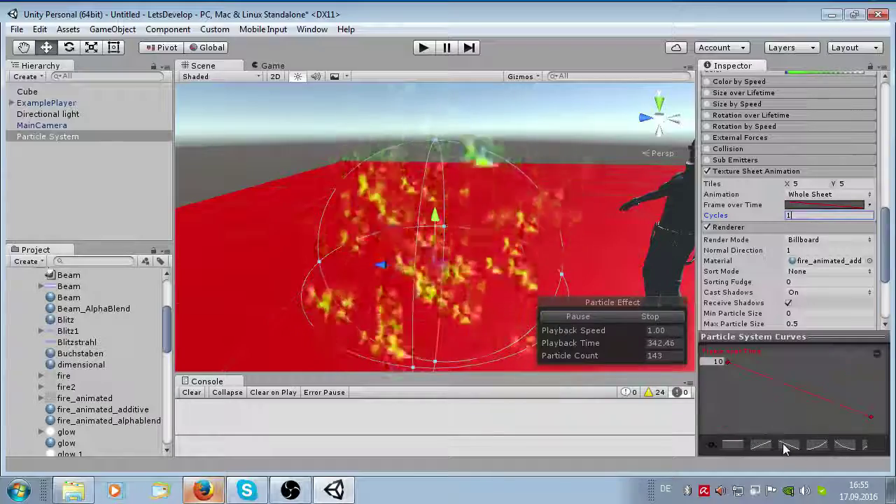
pyautogui.click(761, 445)
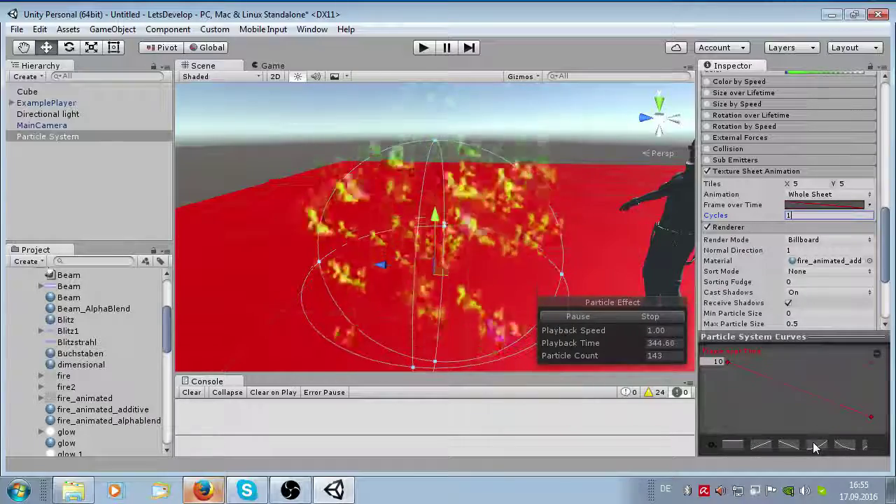
pyautogui.click(731, 445)
pyautogui.click(715, 362)
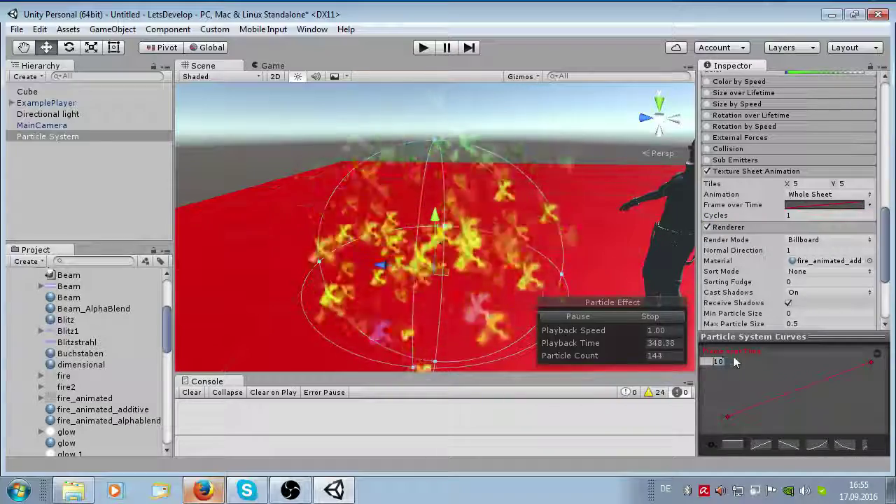
pyautogui.write('25')
pyautogui.press('Return')
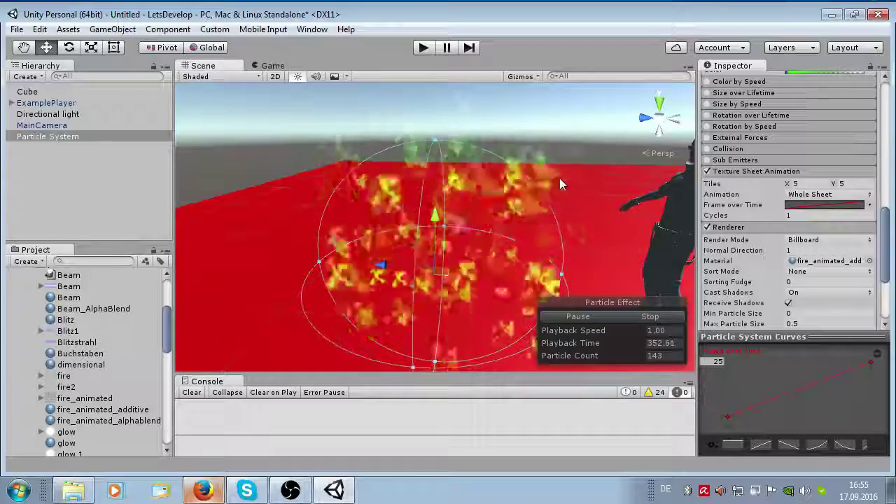
# Briefly expand and collapse the Rotation over Lifetime module
pyautogui.scroll(3, 789, 187)
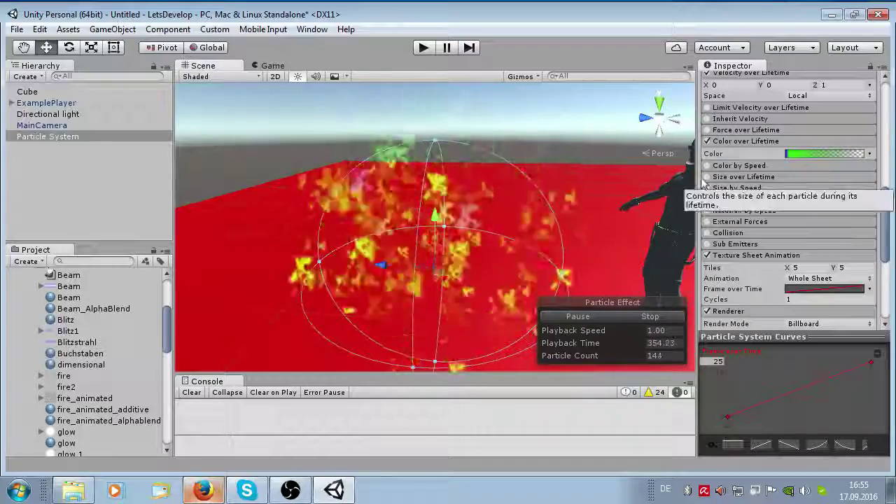
pyautogui.click(734, 199)
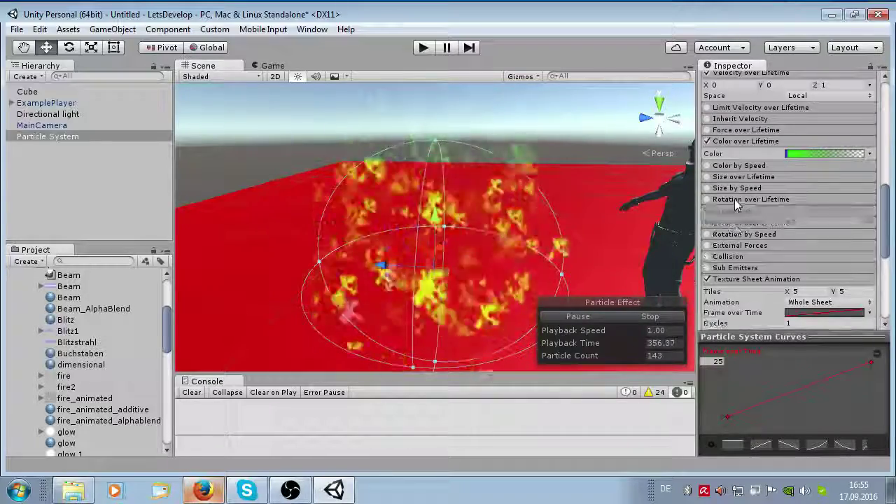
pyautogui.click(715, 200)
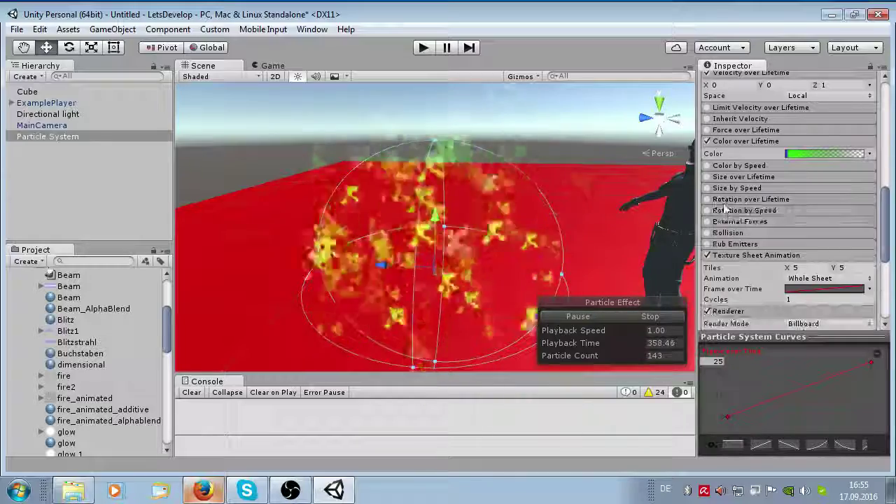
pyautogui.scroll(5, 731, 211)
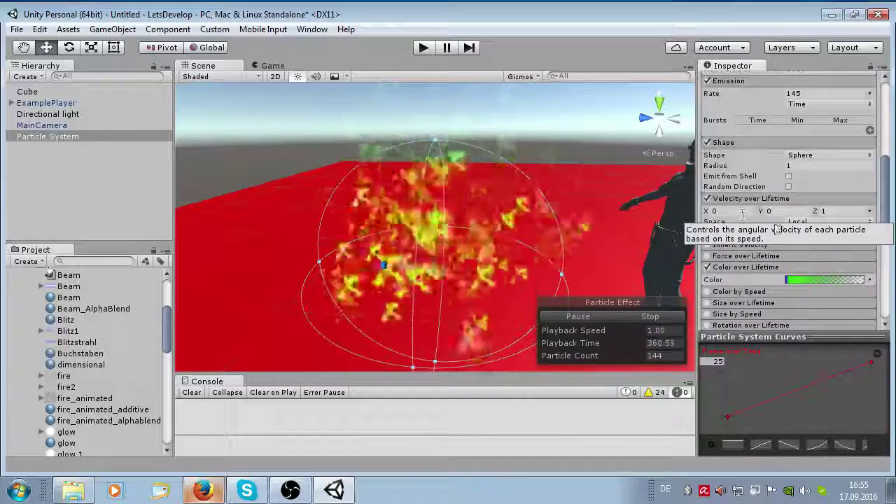
pyautogui.scroll(3, 731, 212)
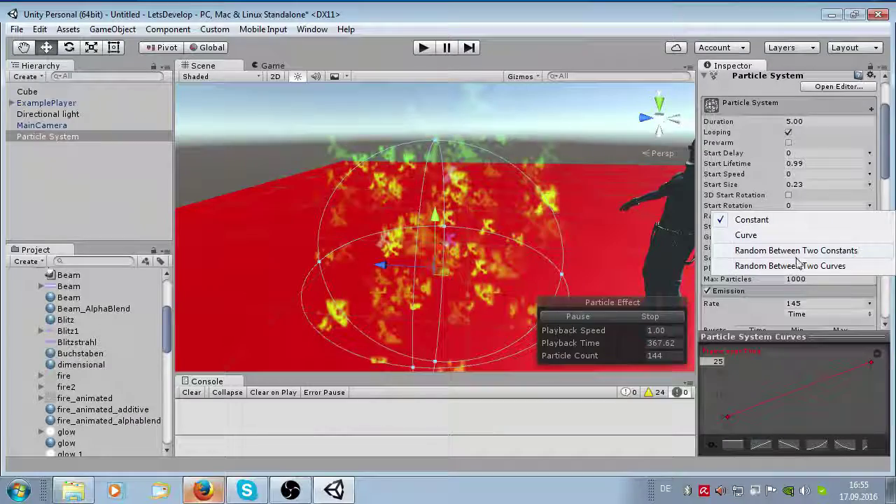
# Set Start Rotation to random between 0 and 360
pyautogui.click(801, 252)
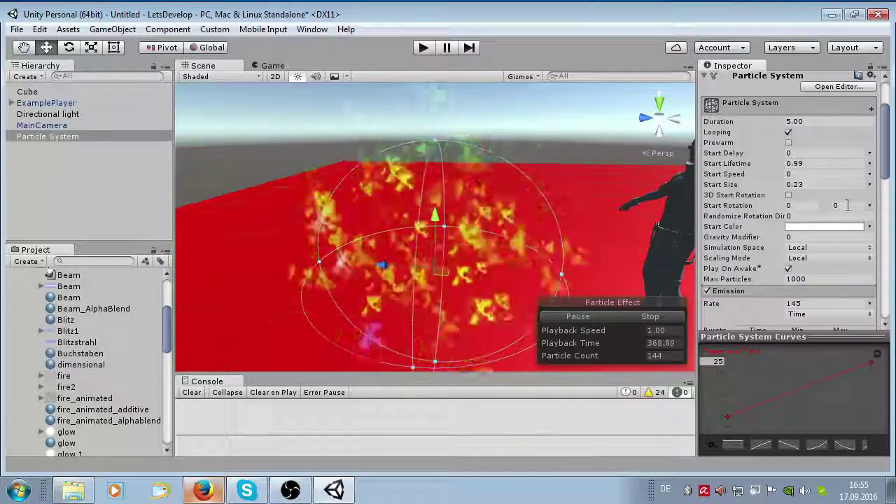
pyautogui.write('360')
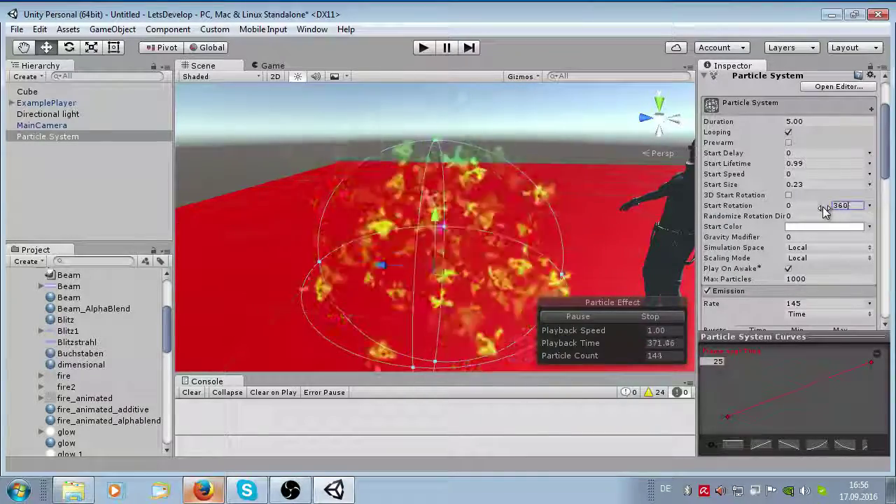
pyautogui.moveTo(663, 242)
pyautogui.keyDown('alt'); pyautogui.mouseDown()
pyautogui.moveTo(490, 250)
pyautogui.moveTo(651, 257)
pyautogui.mouseUp(); pyautogui.keyUp('alt')
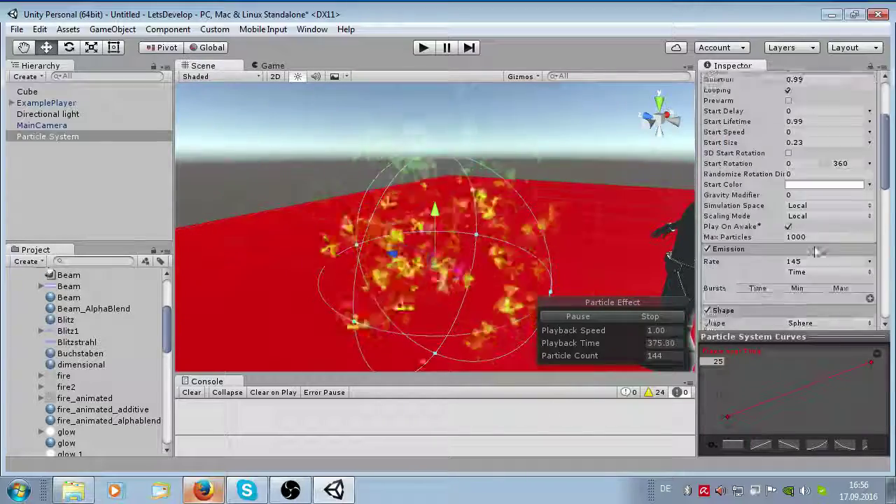
pyautogui.scroll(-3, 717, 242)
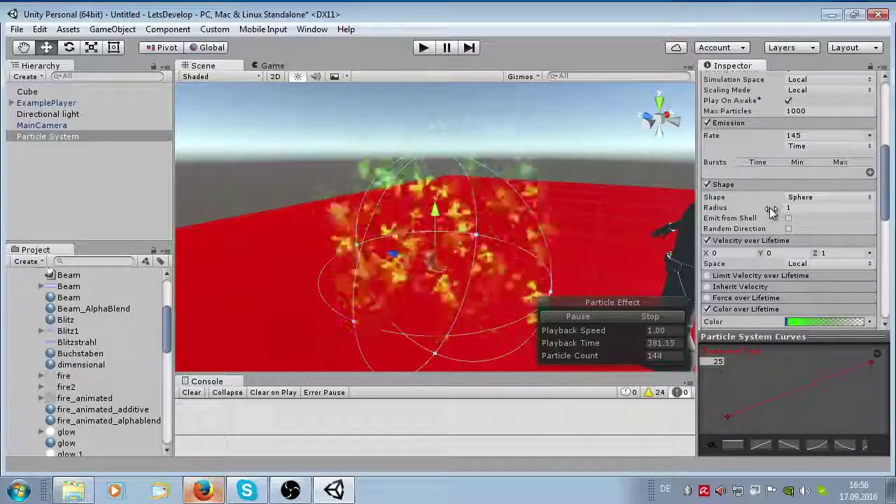
# Shrink the Shape radius to 0.21 and run the game to preview the fire
pyautogui.moveTo(775, 208); pyautogui.dragTo(751, 218)
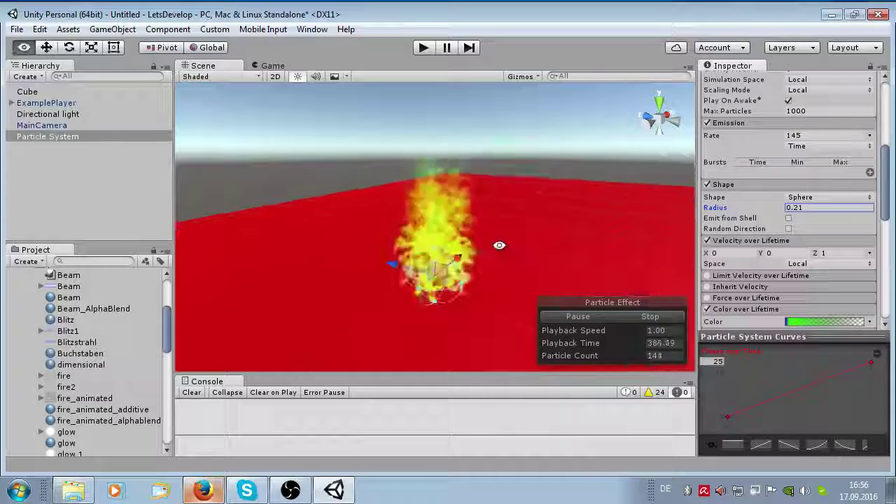
pyautogui.moveTo(498, 245)
pyautogui.keyDown('alt'); pyautogui.mouseDown()
pyautogui.moveTo(505, 309)
pyautogui.moveTo(451, 314)
pyautogui.mouseUp(); pyautogui.keyUp('alt')
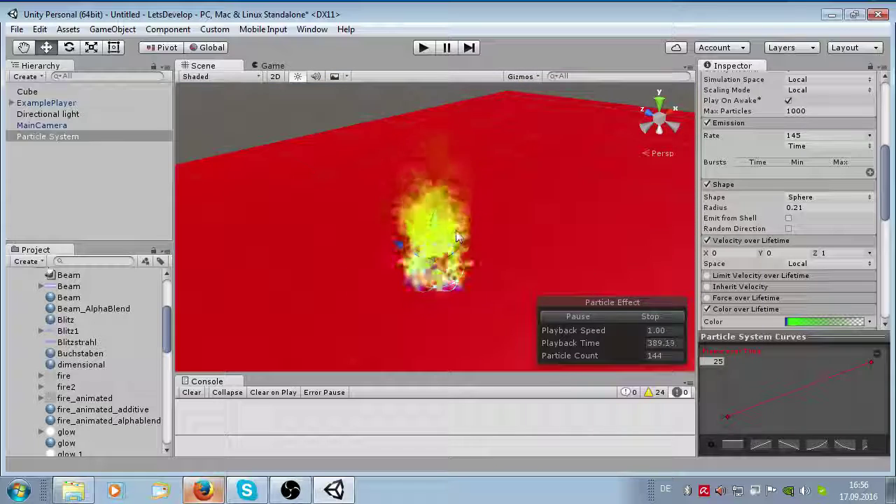
pyautogui.click(424, 47)
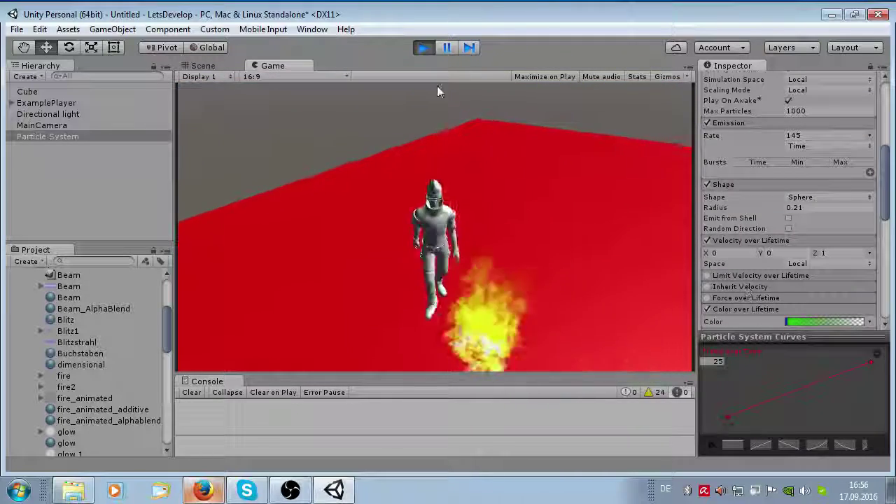
# Stop Play mode, dismiss the save prompt, and briefly inspect then deselect the Cube floor
pyautogui.click(422, 47)
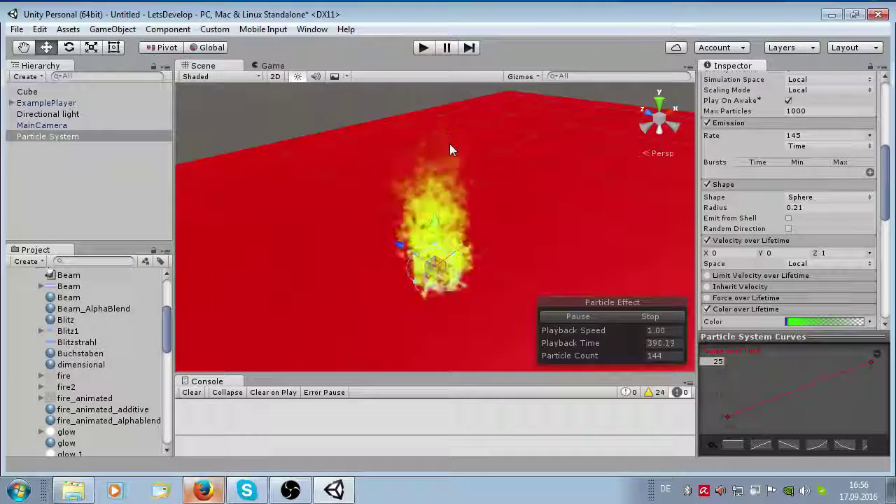
pyautogui.hotkey('ctrl', 's')
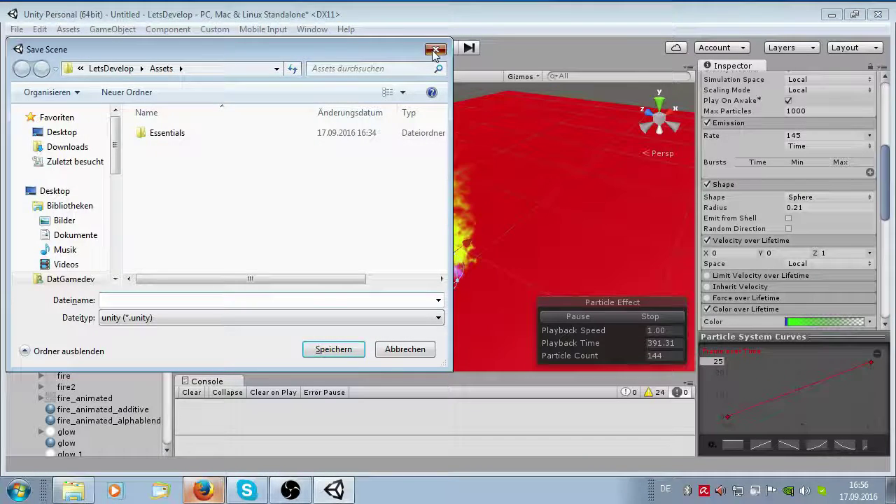
pyautogui.click(435, 50)
pyautogui.click(57, 191)
pyautogui.scroll(-5, 94, 376)
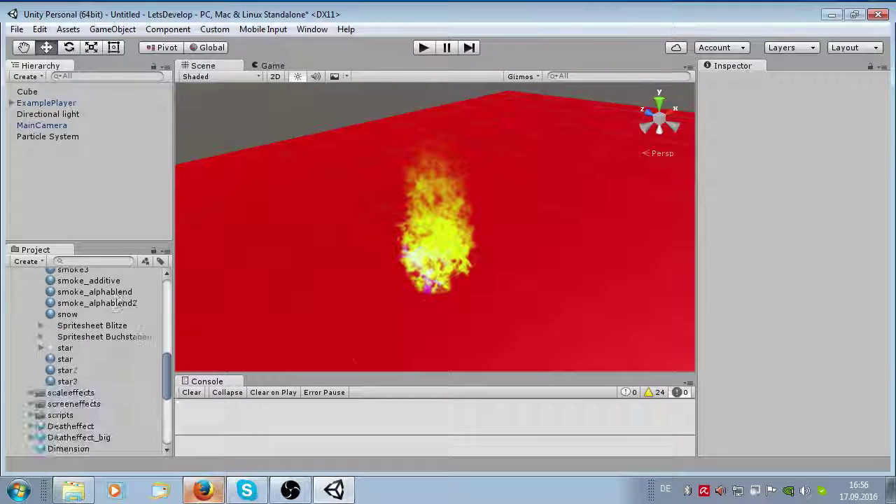
pyautogui.scroll(-5, 108, 374)
pyautogui.scroll(-5, 123, 373)
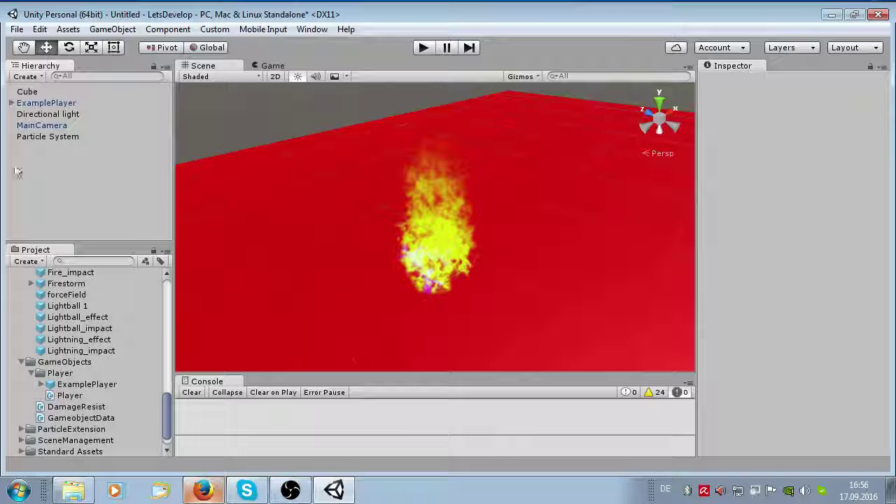
pyautogui.click(299, 231)
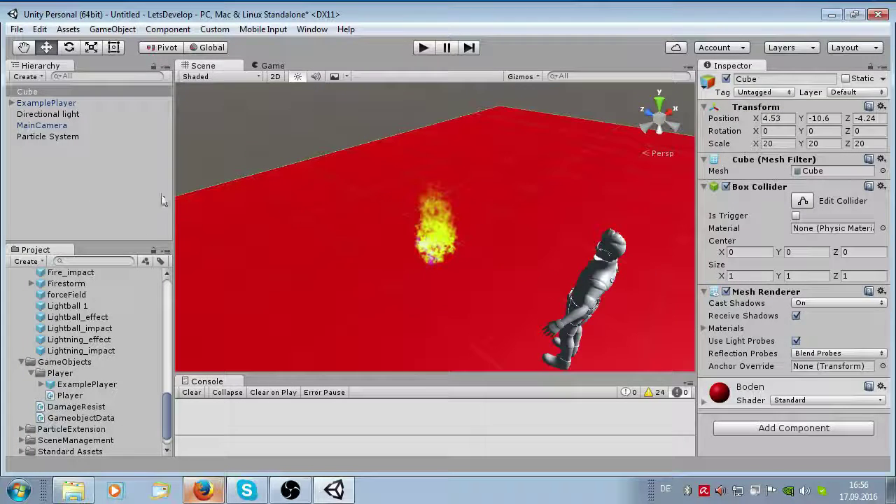
pyautogui.click(68, 196)
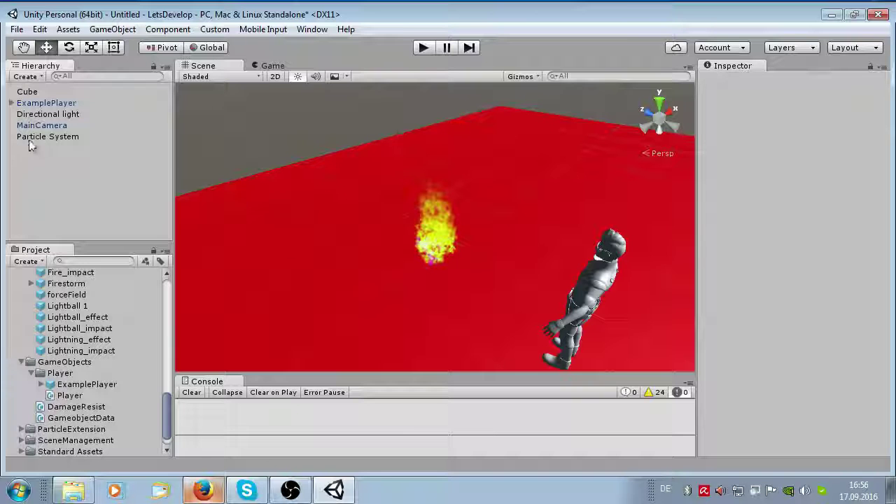
# Set the Directional light colour to grey 797979 and open Window > Lighting
pyautogui.click(49, 114)
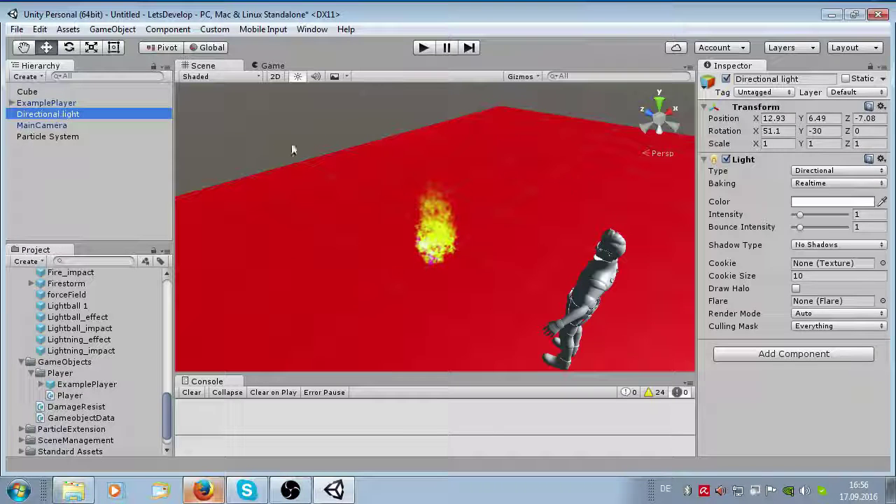
pyautogui.click(832, 202)
pyautogui.moveTo(54, 230); pyautogui.dragTo(49, 221)
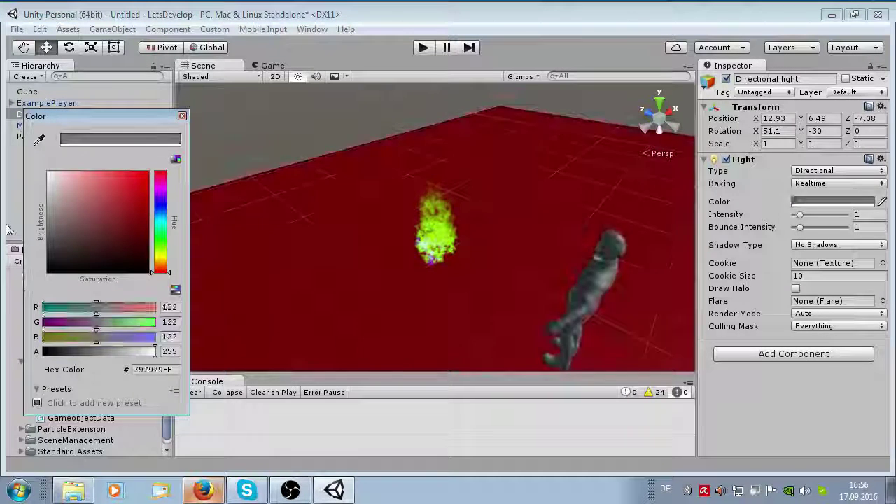
pyautogui.click(180, 116)
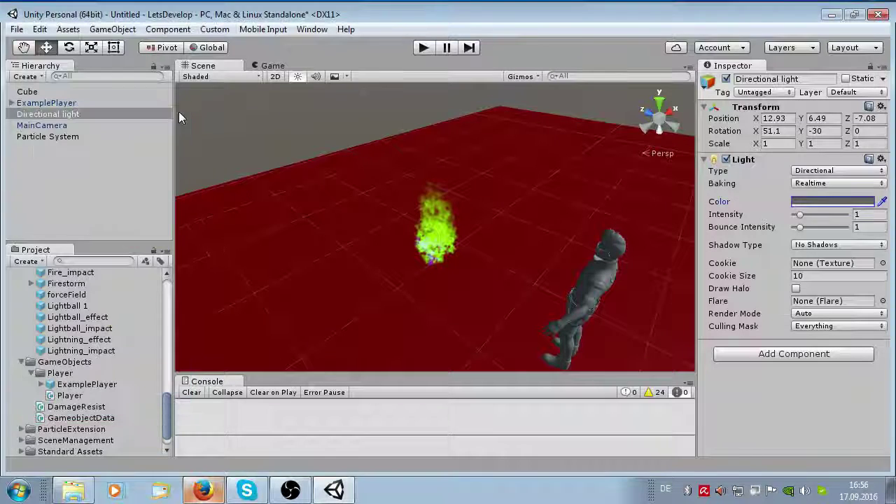
pyautogui.click(309, 30)
pyautogui.click(351, 341)
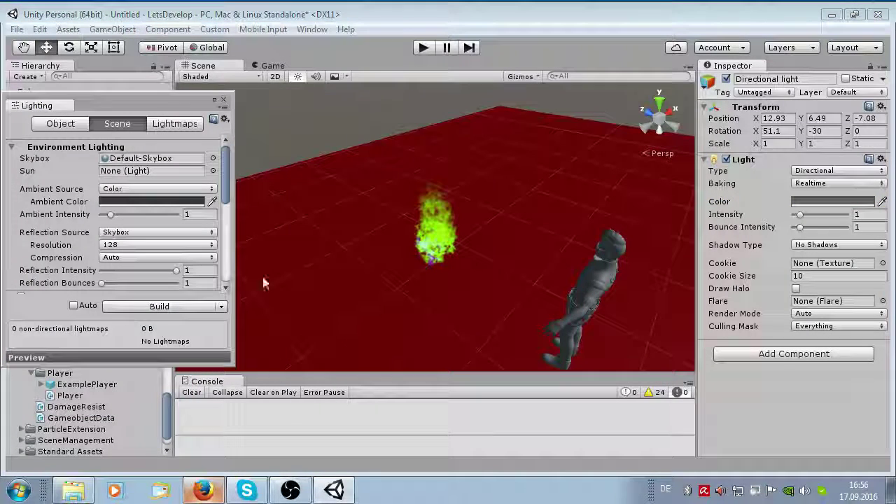
# Preview default materials as the skybox and temporarily keep FrameDebuggerRenderTargetDisplay
pyautogui.click(210, 158)
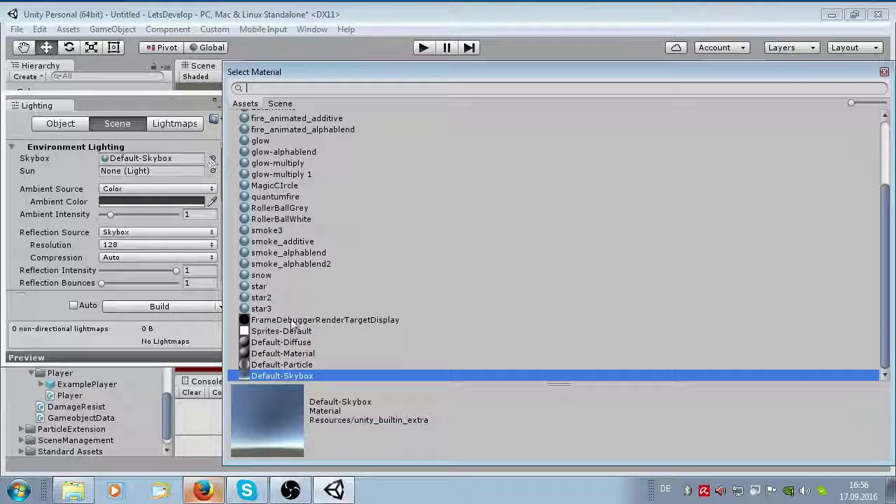
pyautogui.click(318, 355)
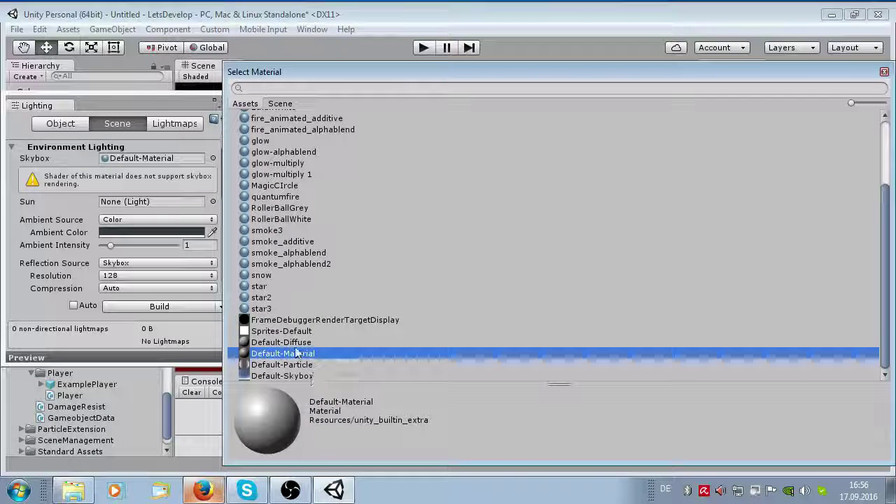
pyautogui.click(295, 343)
pyautogui.click(298, 320)
pyautogui.doubleClick(296, 320)
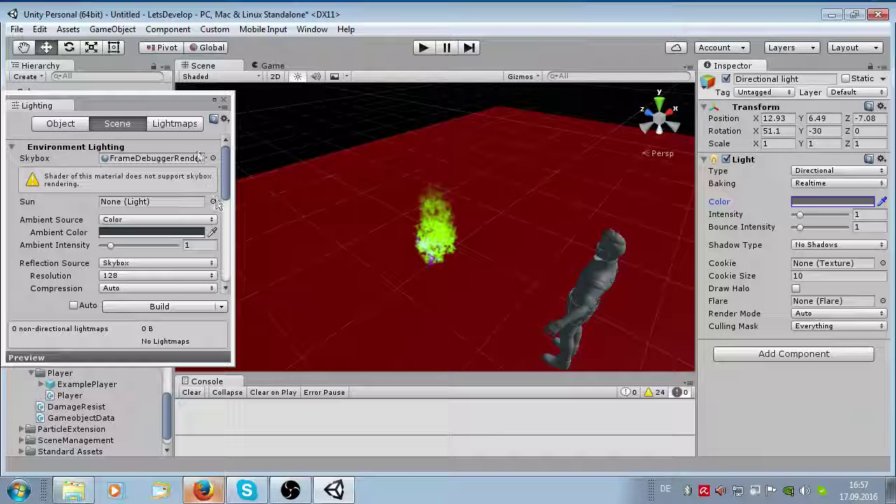
# Reopen the skybox material chooser and preview the glow-multiply, glow-alphablend and glow materials
pyautogui.click(212, 159)
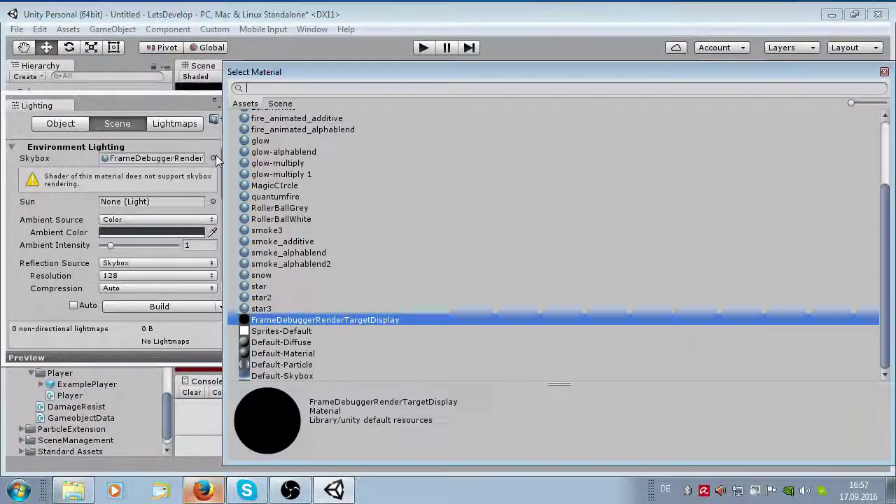
pyautogui.scroll(3, 316, 291)
pyautogui.click(293, 250)
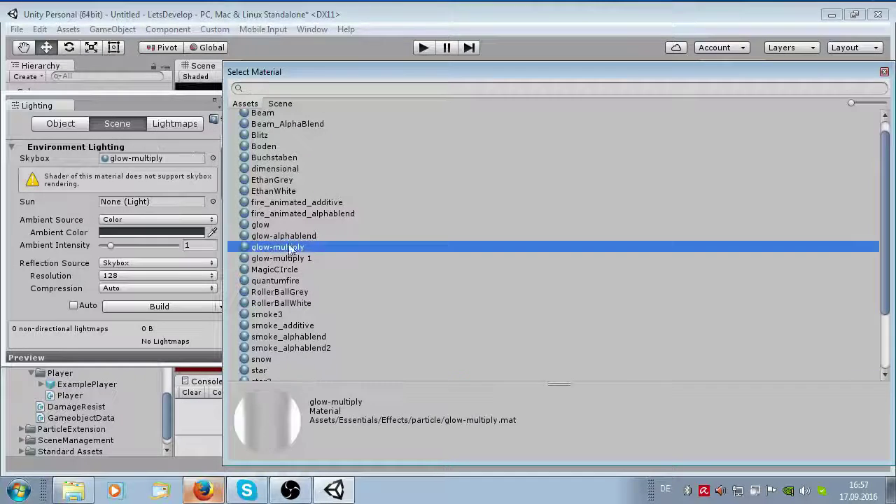
pyautogui.moveTo(348, 68); pyautogui.dragTo(649, 116)
pyautogui.press('Up')
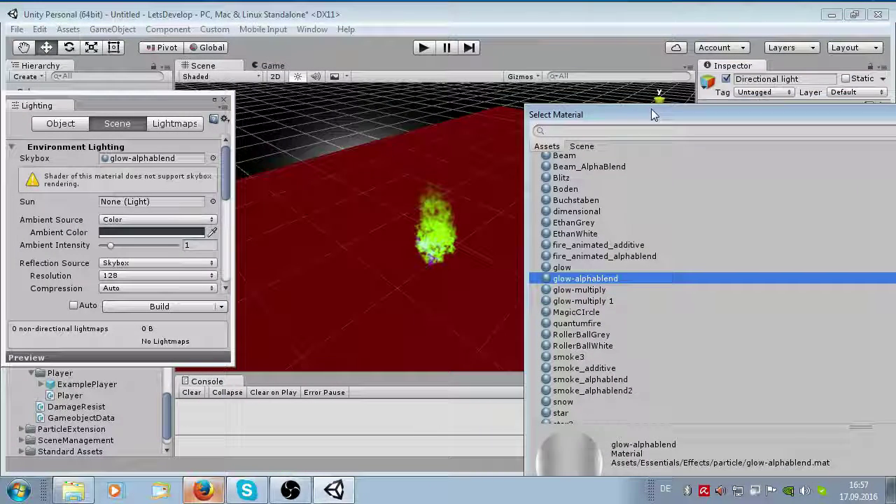
pyautogui.press('Up')
# Preview EthanGrey, Boden, dimensional, Buchstaben and Beam_AlphaBlend as the skybox
pyautogui.press('Up')
pyautogui.press('Up')
pyautogui.press('Down')
pyautogui.press('Down')
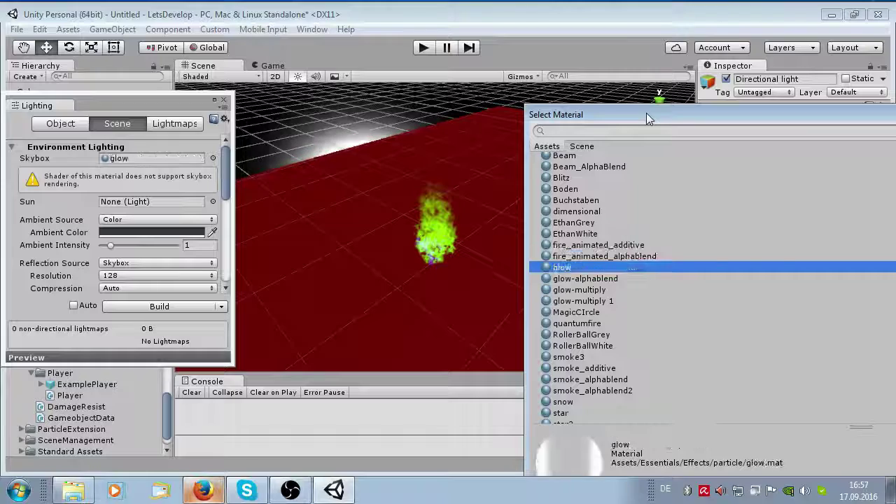
pyautogui.press('Up')
pyautogui.press('Up')
pyautogui.press('Up')
pyautogui.press('Up')
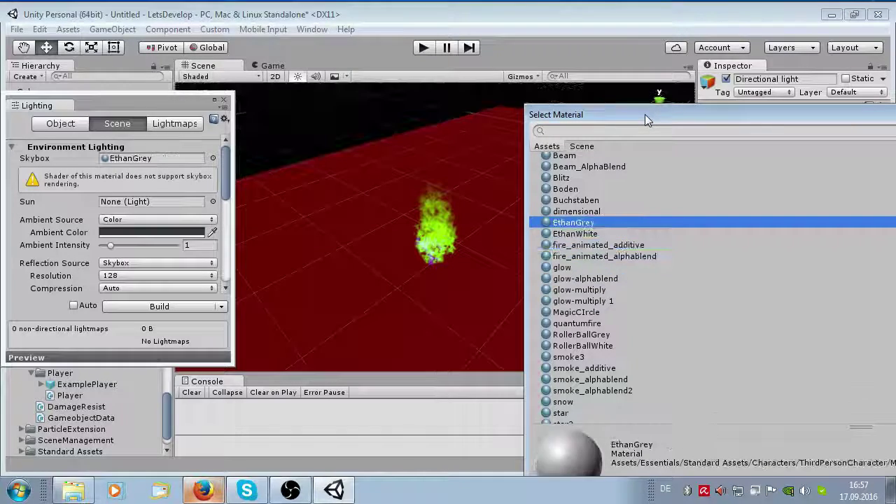
pyautogui.press('Up')
pyautogui.press('Up')
pyautogui.press('Down')
pyautogui.press('Down')
pyautogui.press('Up')
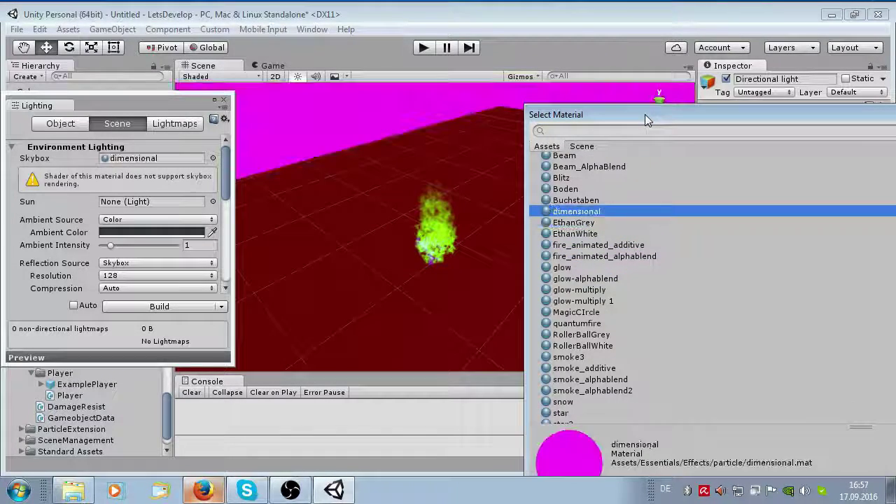
pyautogui.press('Up')
pyautogui.press('Up')
# Try the star and RollerBall materials, then confirm RollerBallWhite as the skybox
pyautogui.press('Up')
pyautogui.press('Up')
pyautogui.press('Up')
pyautogui.press('Down')
pyautogui.scroll(-3, 633, 231)
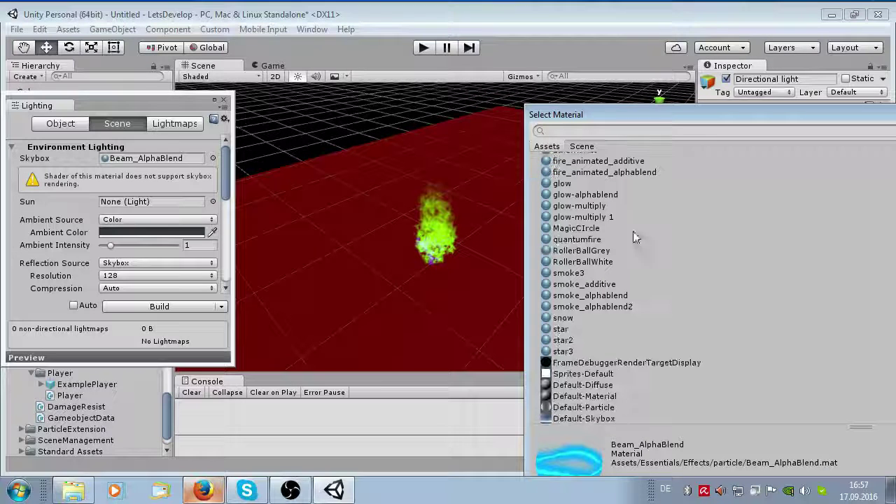
pyautogui.click(556, 341)
pyautogui.press('Down')
pyautogui.press('Up')
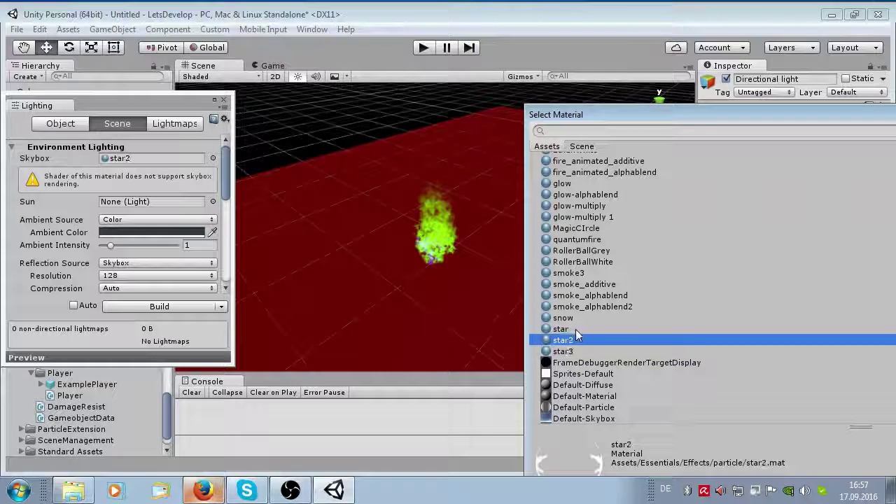
pyautogui.press('Up')
pyautogui.press('Up')
pyautogui.press('Up')
pyautogui.press('Up')
pyautogui.press('Up')
pyautogui.press('Up')
pyautogui.press('Up')
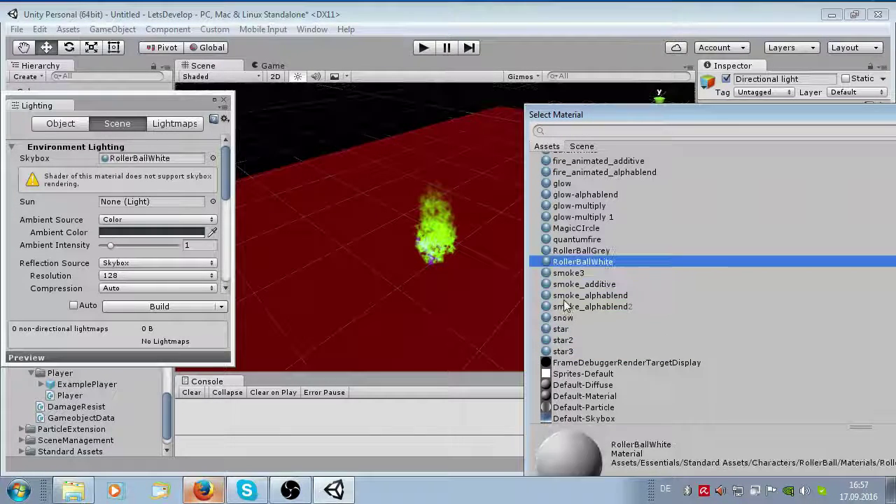
pyautogui.press('Up')
pyautogui.click(574, 264)
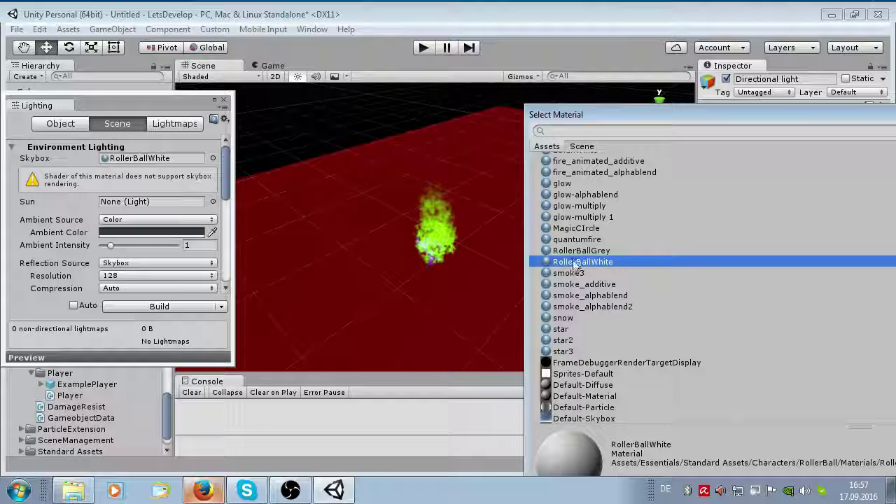
pyautogui.press('Up')
pyautogui.click(576, 266)
pyautogui.press('Return')
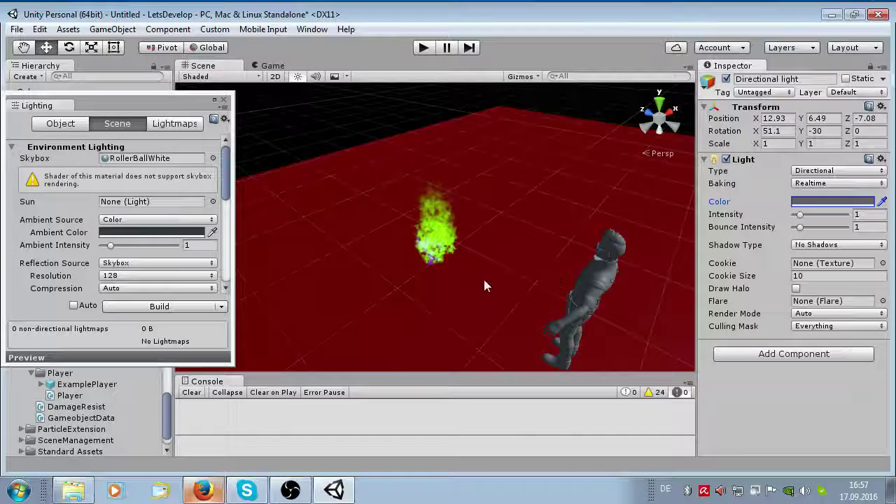
# Close the Lighting window and orbit to a level view of the fire
pyautogui.scroll(2, 501, 297)
pyautogui.scroll(-4, 477, 290)
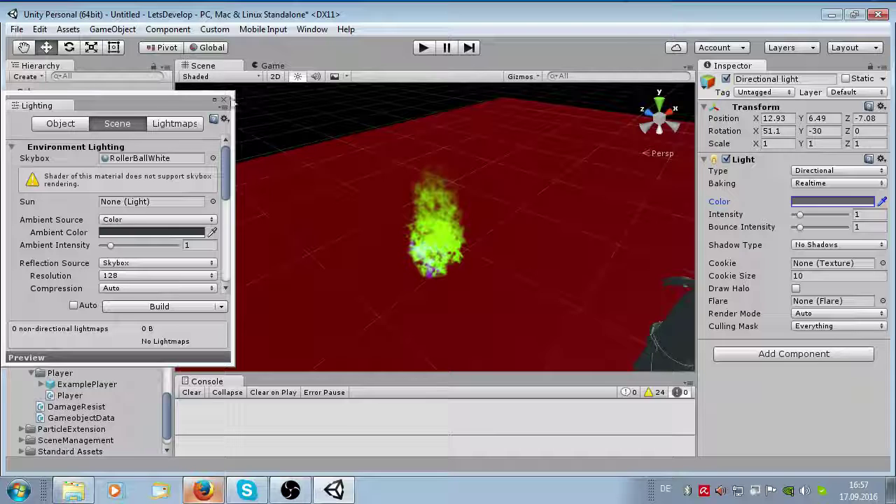
pyautogui.click(224, 100)
pyautogui.moveTo(285, 215)
pyautogui.keyDown('alt'); pyautogui.mouseDown()
pyautogui.moveTo(294, 182)
pyautogui.moveTo(209, 183)
pyautogui.moveTo(142, 415)
pyautogui.mouseUp(); pyautogui.keyUp('alt')
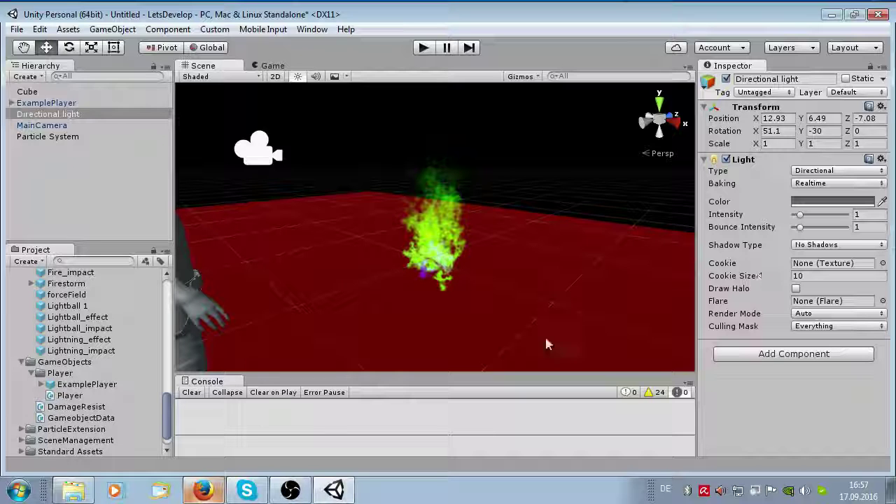
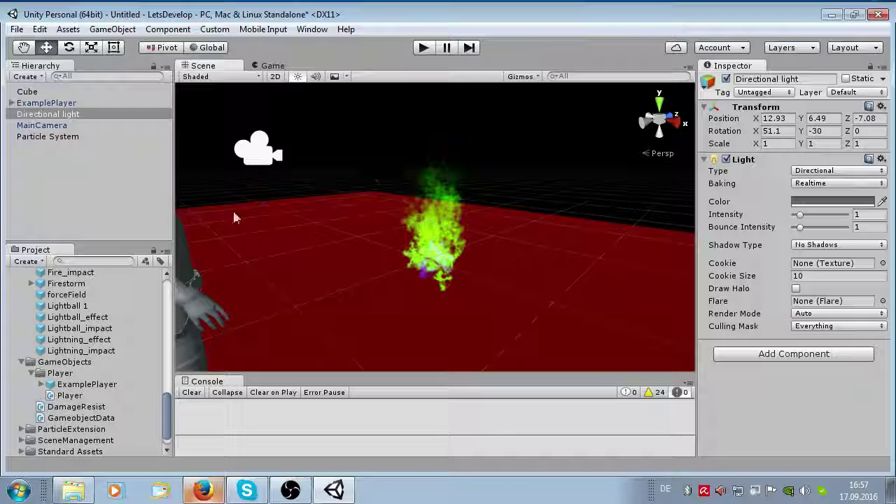
# Turn the scene's ambient light intensity down to 0 in the Lighting settings
pyautogui.click(303, 32)
pyautogui.click(336, 341)
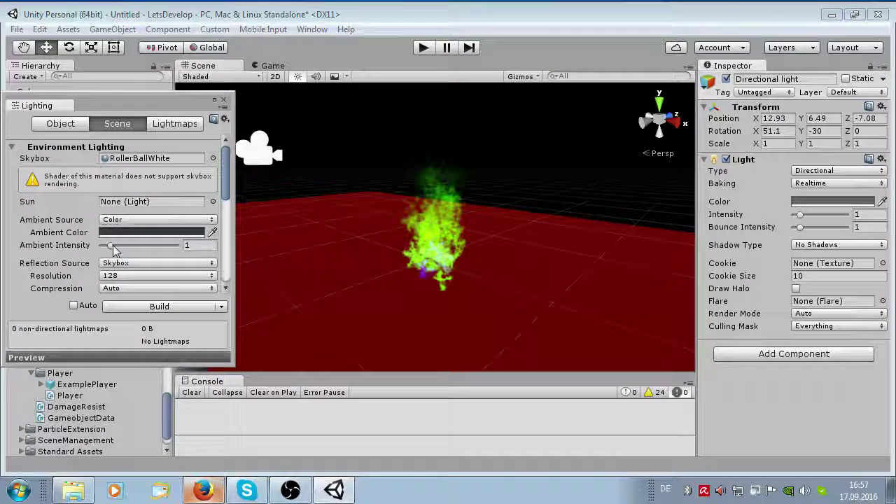
pyautogui.moveTo(115, 250); pyautogui.dragTo(69, 252)
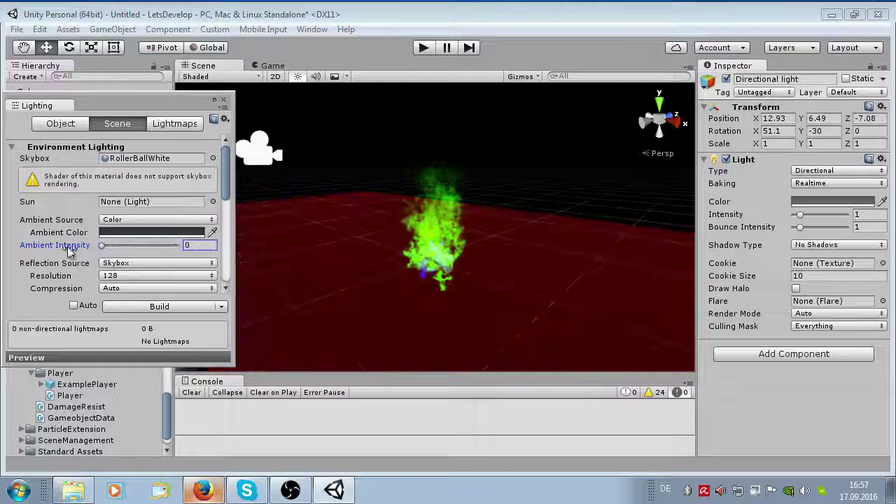
pyautogui.click(223, 100)
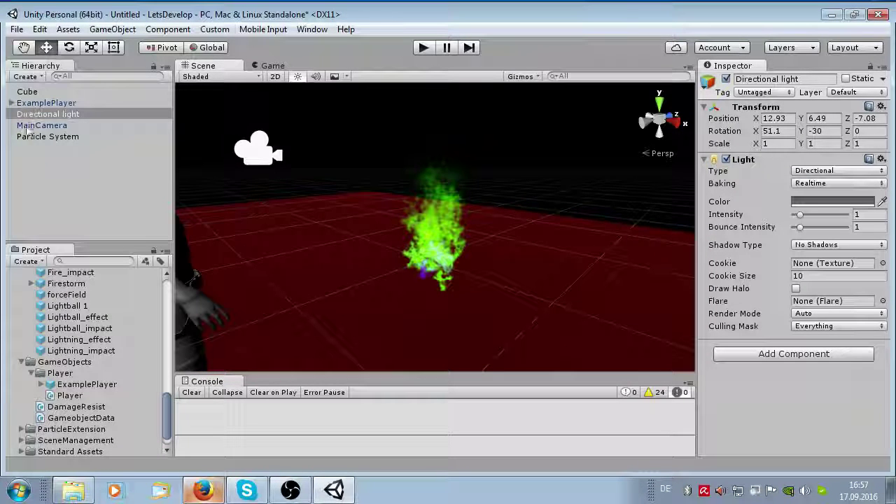
# Add a Point Light as a child of the Particle System
pyautogui.click(63, 137)
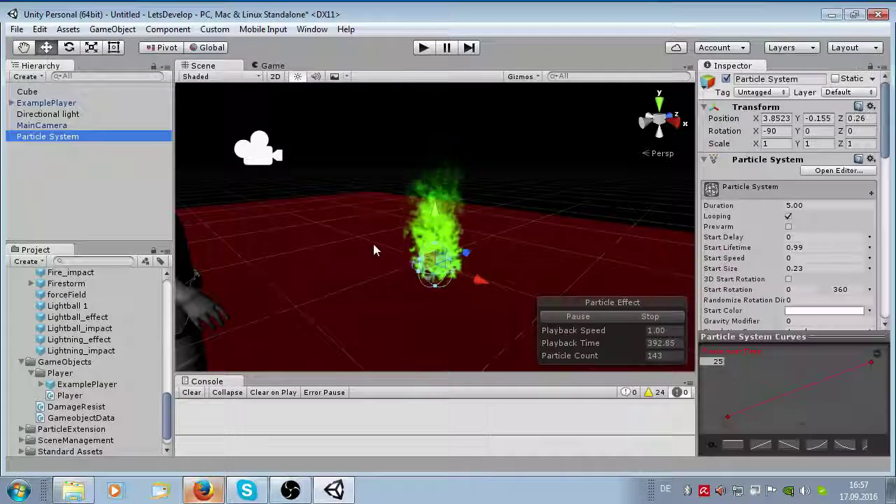
pyautogui.rightClick(38, 138)
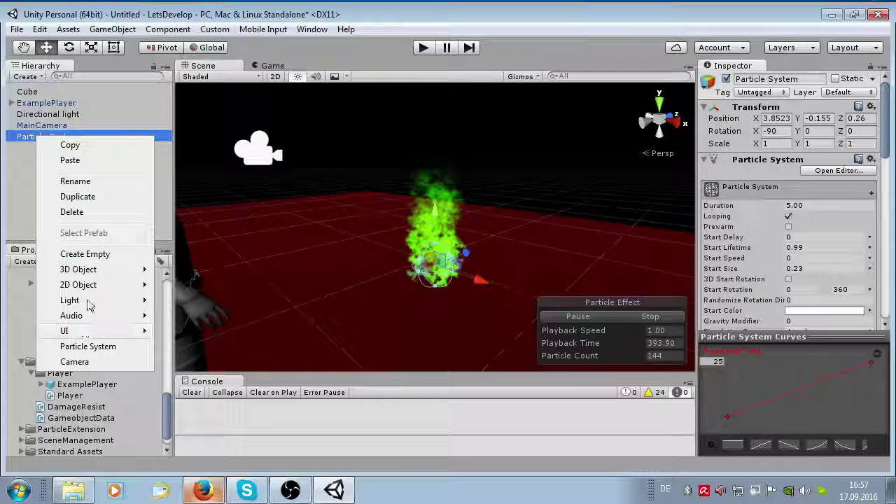
pyautogui.moveTo(94, 304)
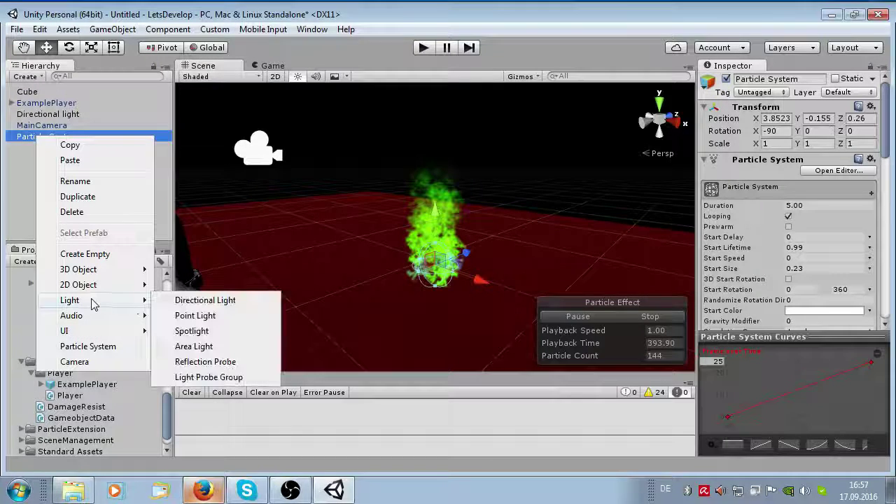
pyautogui.click(170, 319)
# Orbit to the character and check the Particle System and its Point light
pyautogui.keyDown('alt'); pyautogui.moveTo(338, 273); pyautogui.dragTo(549, 308); pyautogui.keyUp('alt')
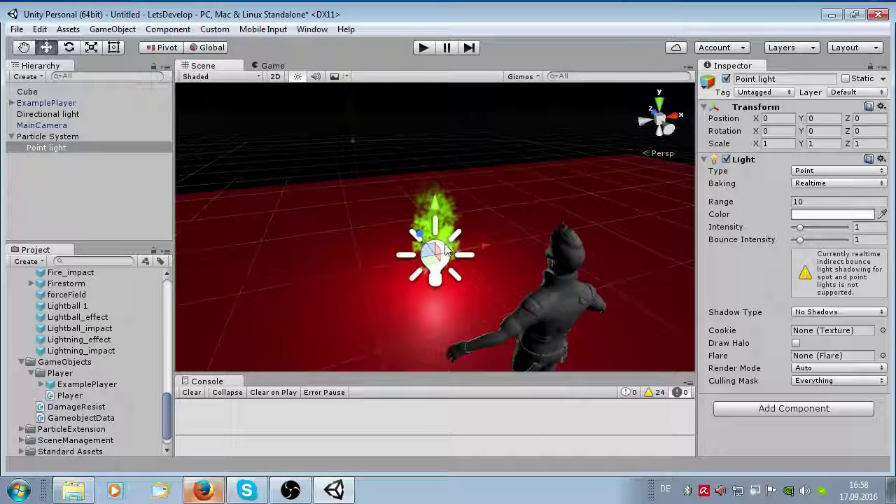
pyautogui.click(59, 137)
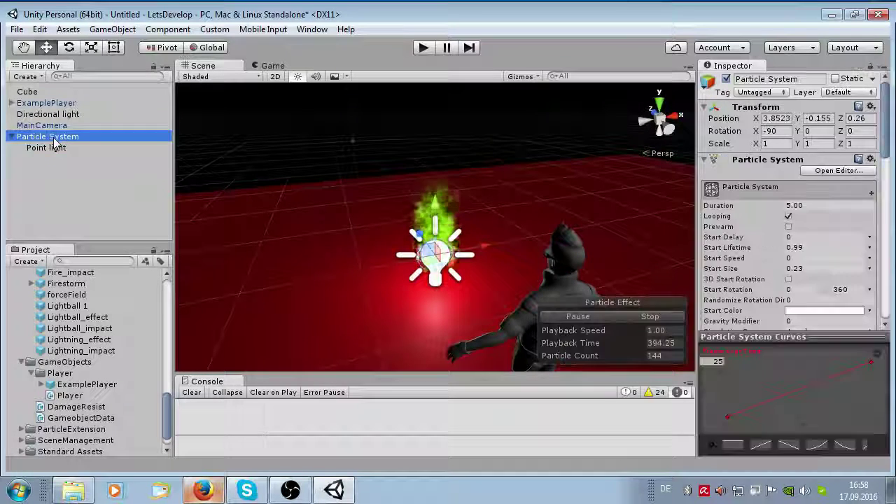
pyautogui.click(58, 149)
pyautogui.click(58, 137)
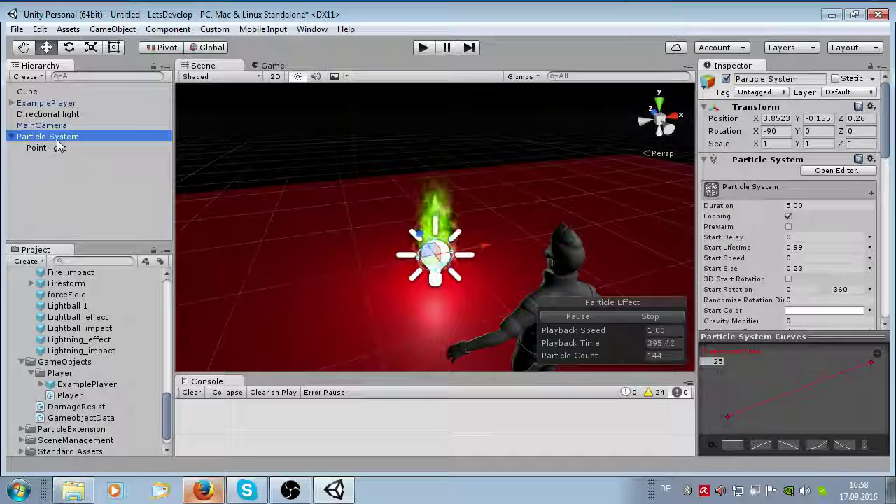
pyautogui.click(51, 186)
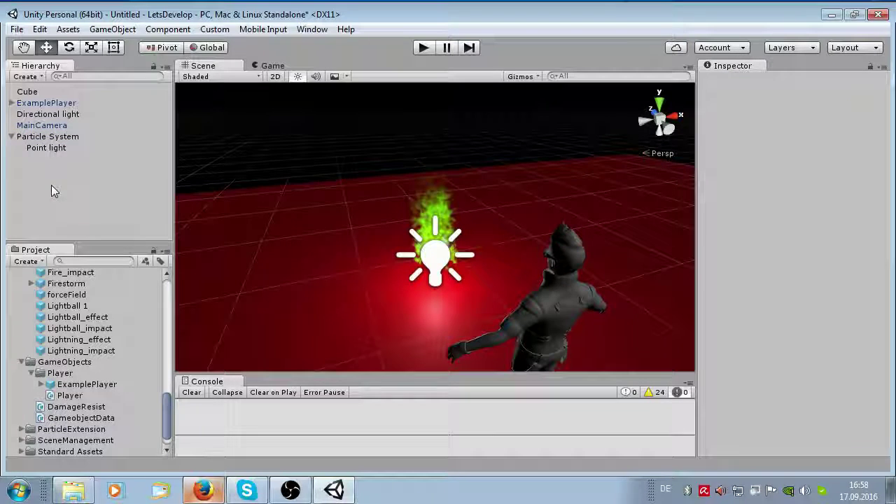
pyautogui.click(52, 138)
pyautogui.click(53, 150)
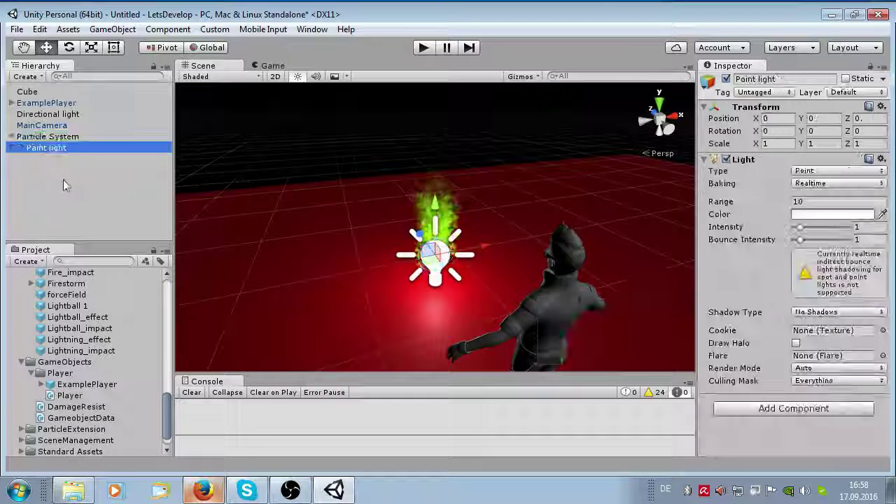
# Move the Particle System toward the character and parent it under ExamplePlayer
pyautogui.click(46, 137)
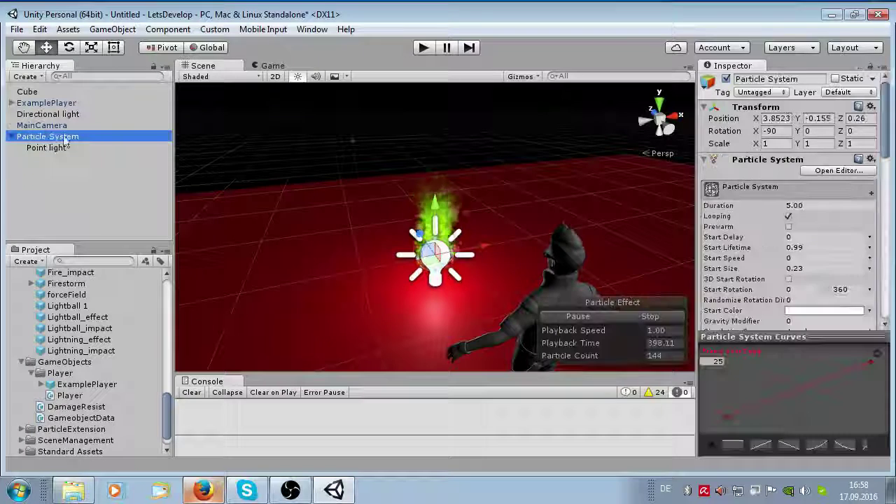
pyautogui.moveTo(186, 293); pyautogui.dragTo(362, 279)
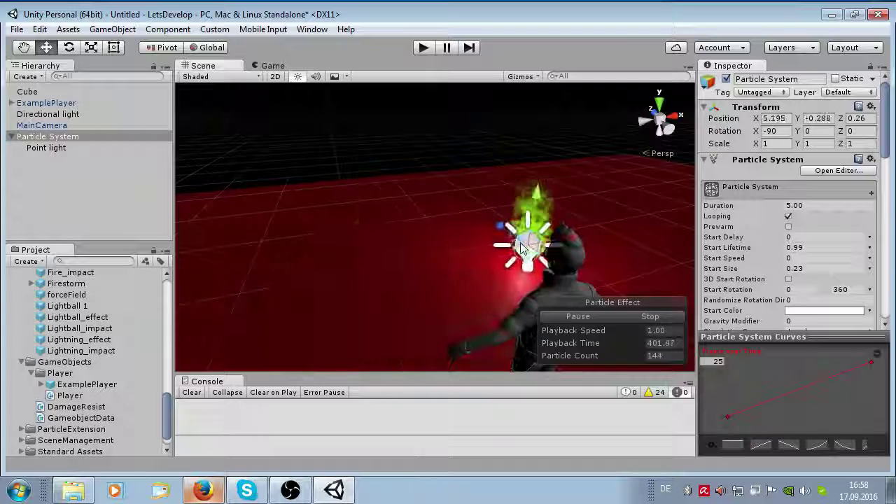
pyautogui.moveTo(363, 278); pyautogui.dragTo(457, 207)
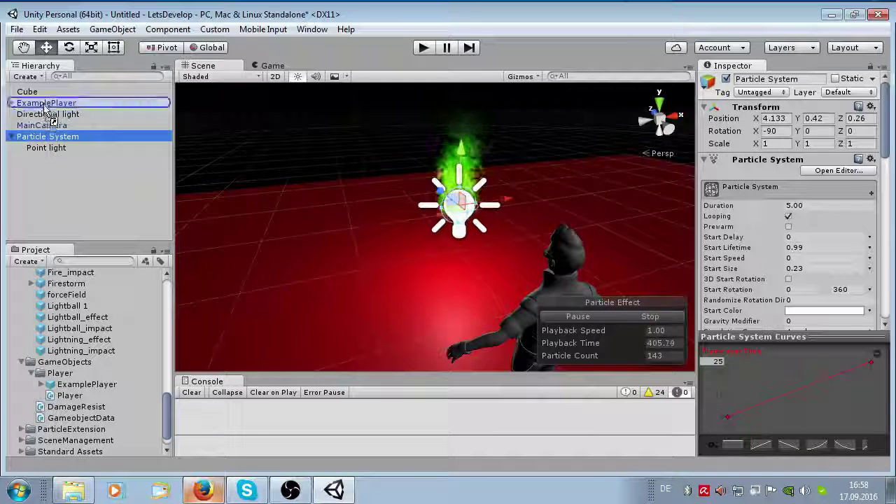
pyautogui.moveTo(29, 140); pyautogui.dragTo(46, 104)
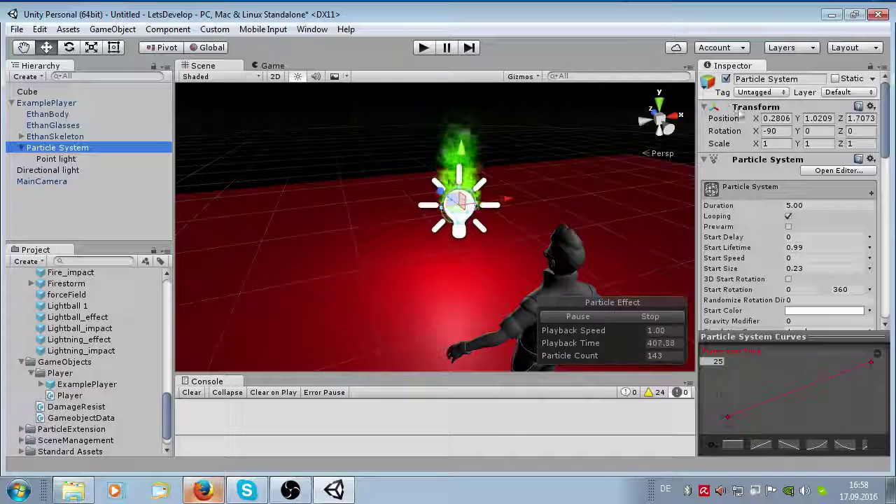
# Reset the Particle System's position to 0, 0, 0
pyautogui.click(775, 119)
pyautogui.write('0')
pyautogui.click(818, 118)
pyautogui.write('0')
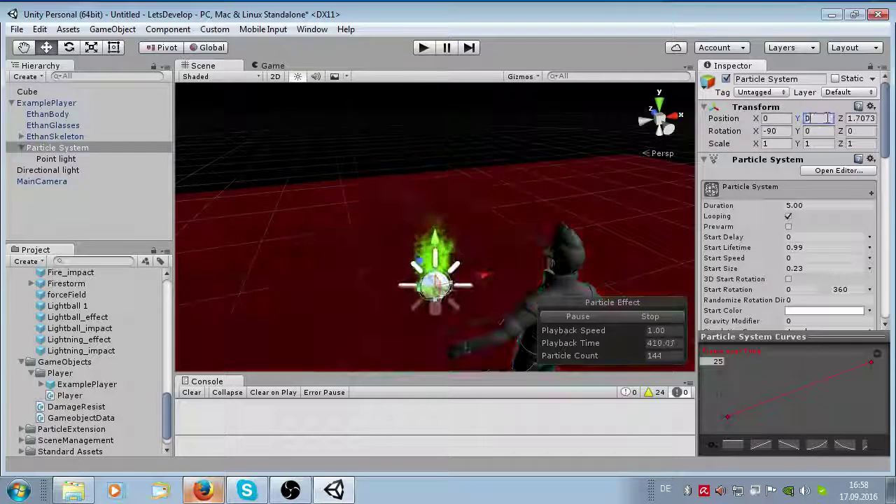
pyautogui.click(859, 119)
pyautogui.write('0')
# Raise the flame to about Y 1.471 so it burns around Ethan's head
pyautogui.scroll(-5, 562, 195)
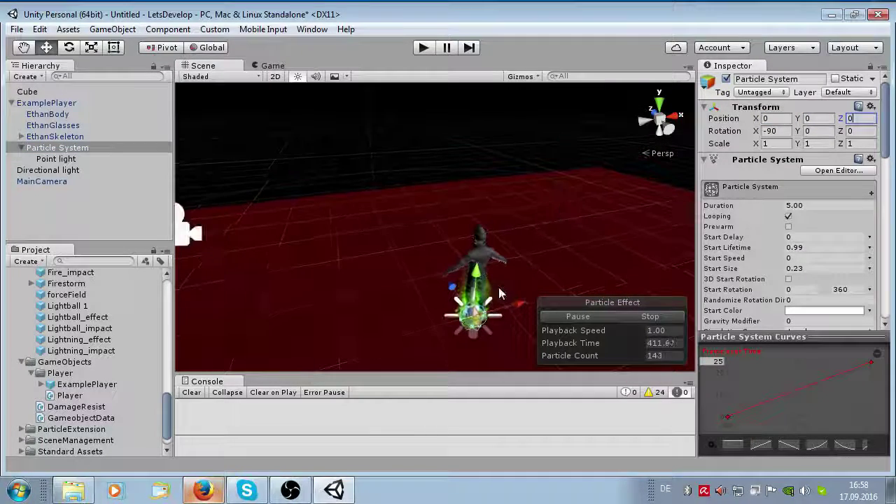
pyautogui.moveTo(478, 282); pyautogui.dragTo(488, 218)
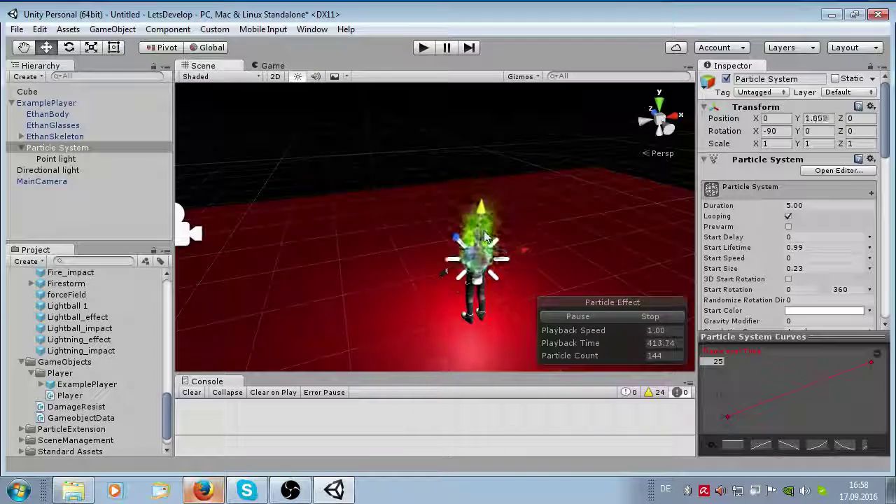
pyautogui.scroll(5, 520, 258)
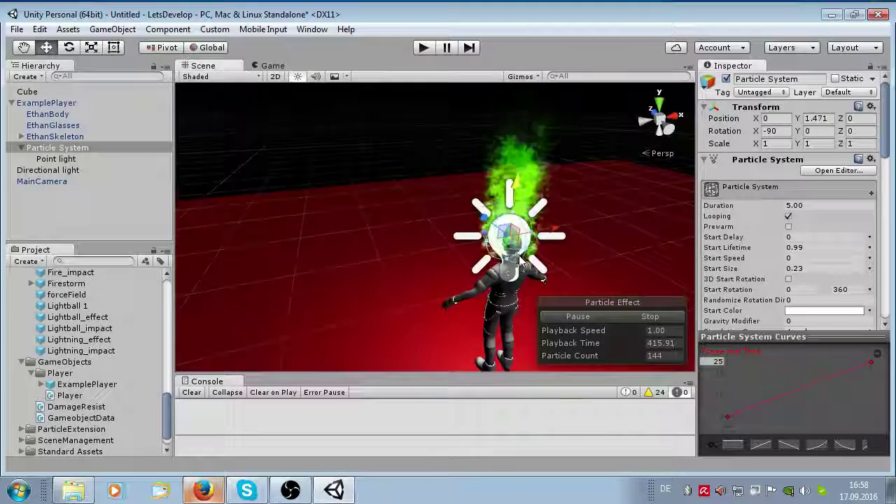
pyautogui.keyDown('alt'); pyautogui.moveTo(519, 258); pyautogui.dragTo(481, 172); pyautogui.keyUp('alt')
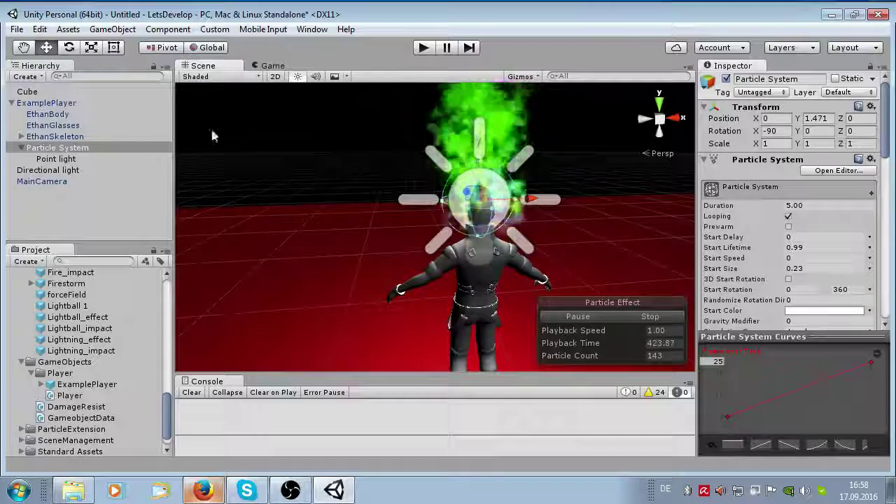
pyautogui.click(49, 106)
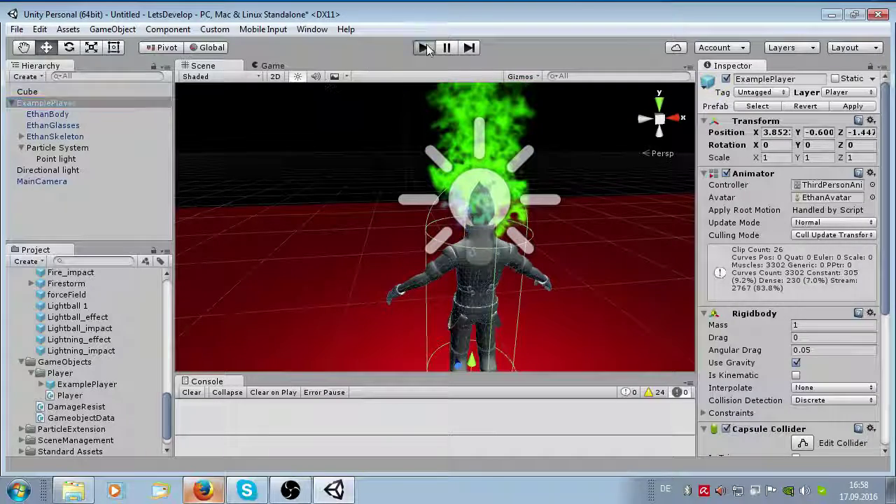
pyautogui.click(424, 47)
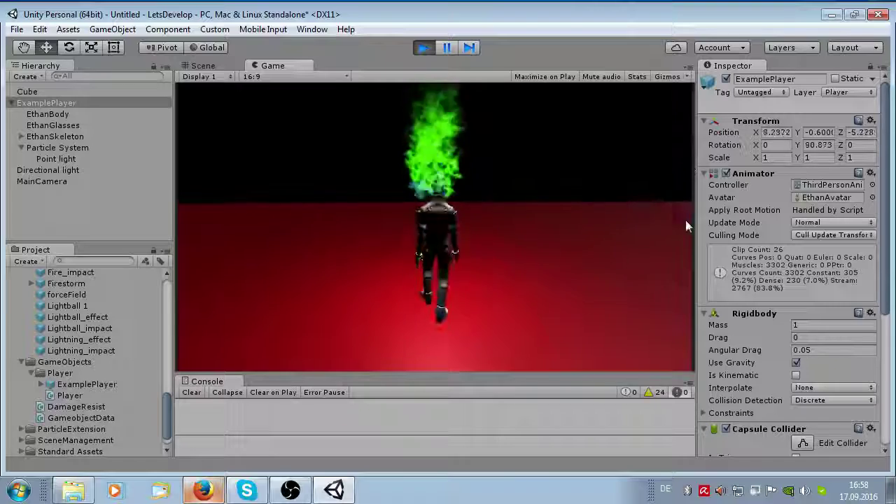
pyautogui.hotkey('ctrl', 'p')
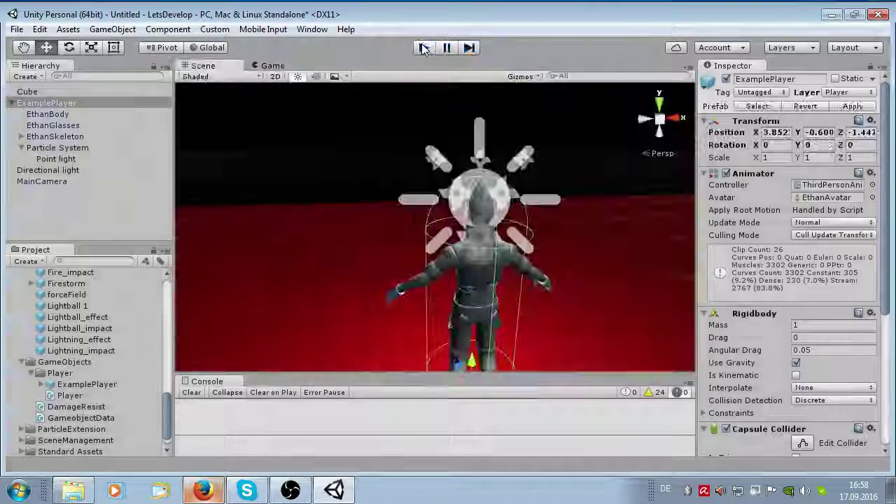
pyautogui.keyDown('alt'); pyautogui.moveTo(333, 193); pyautogui.dragTo(438, 221); pyautogui.keyUp('alt')
pyautogui.scroll(-5, 399, 217)
# Duplicate the red floor Cube and raise the copy upward
pyautogui.scroll(-3, 334, 270)
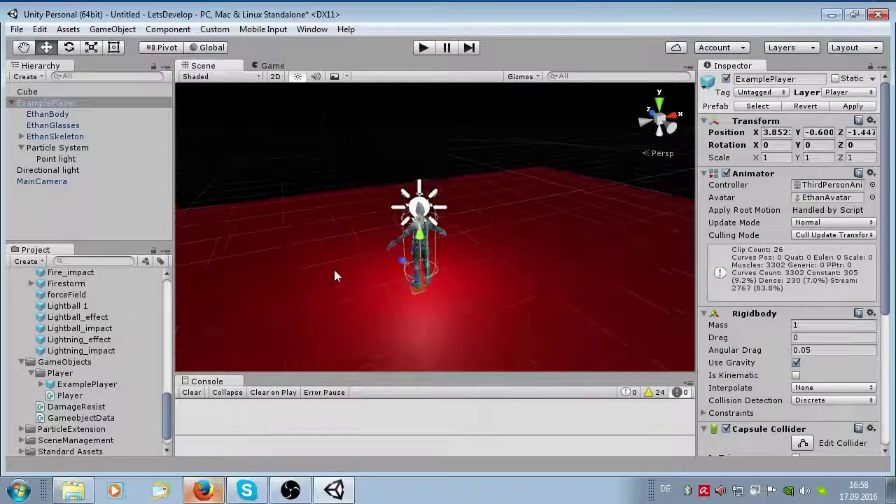
pyautogui.click(334, 270)
pyautogui.scroll(-3, 371, 242)
pyautogui.scroll(-2, 396, 252)
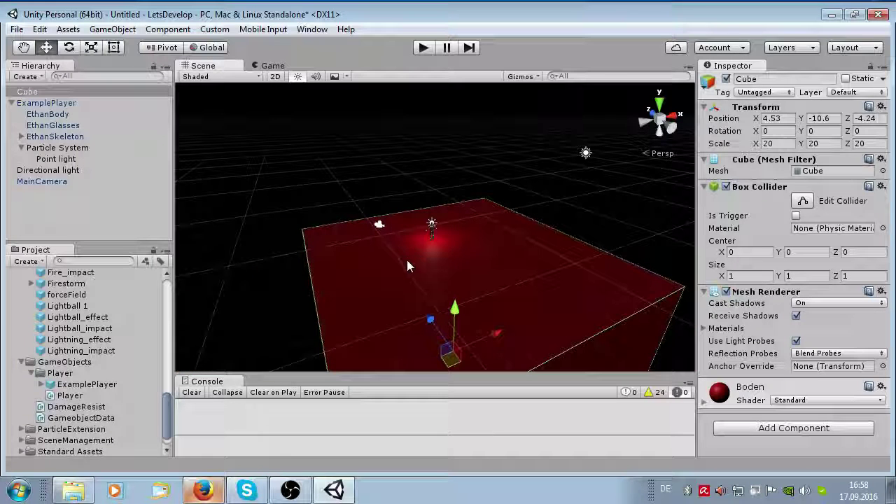
pyautogui.hotkey('ctrl', 'd')
pyautogui.moveTo(455, 308); pyautogui.dragTo(457, 273)
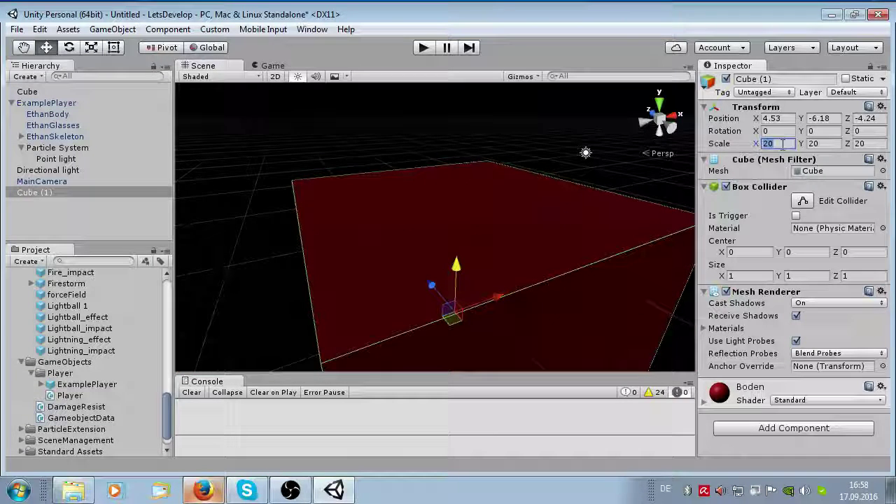
# Scale the copy to X 1, slide it to X 6.41 as a wall, and play-test
pyautogui.write('1')
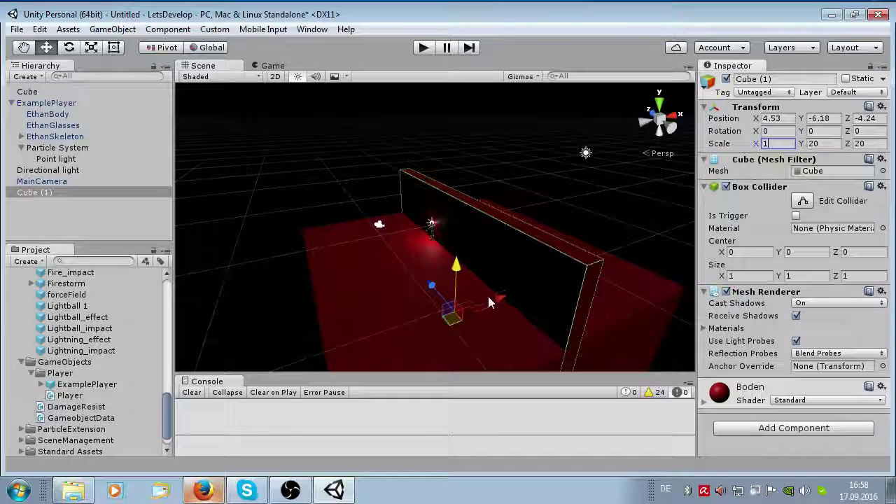
pyautogui.moveTo(488, 296); pyautogui.dragTo(511, 283)
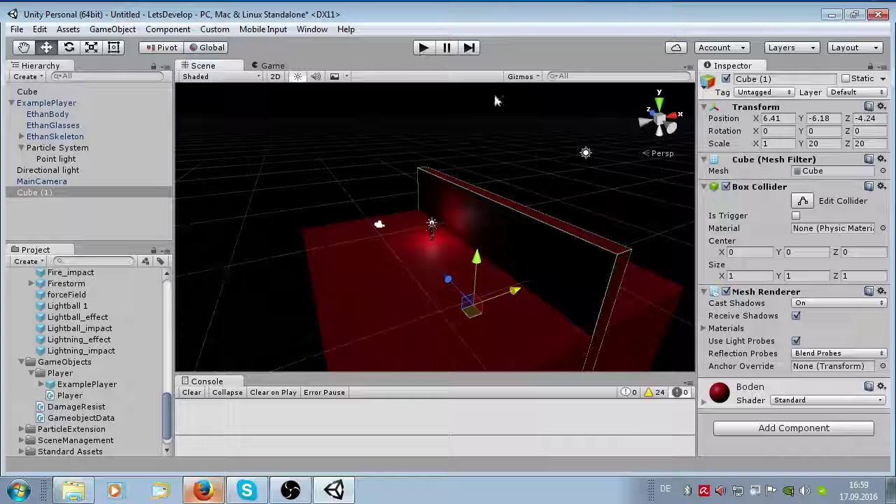
pyautogui.click(420, 51)
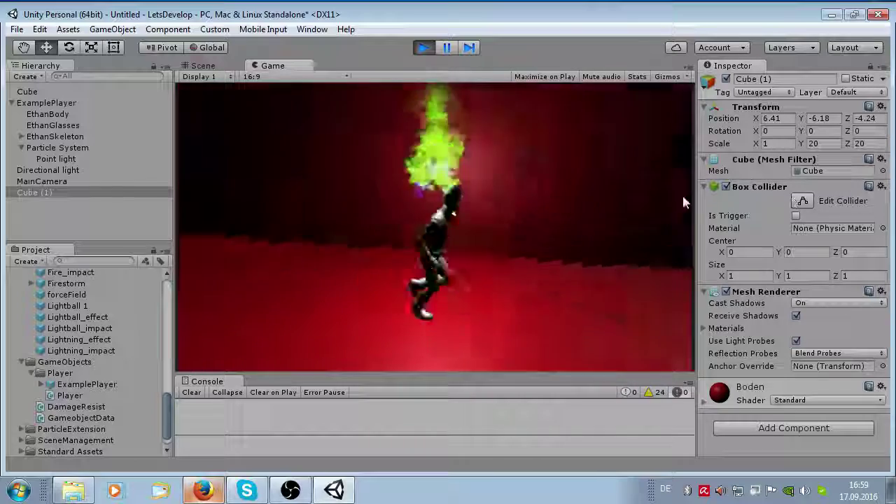
pyautogui.click(415, 52)
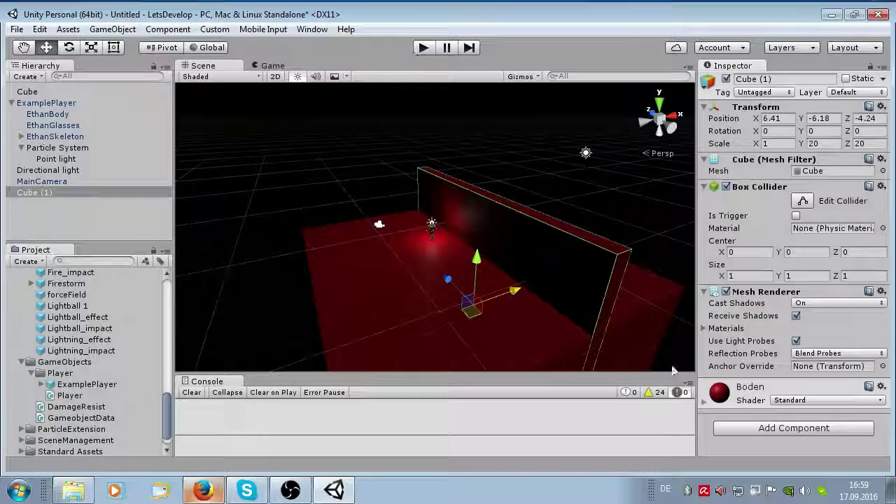
# Assign RollerBallAlbedo as the Boden floor material's albedo texture
pyautogui.click(703, 404)
pyautogui.click(726, 369)
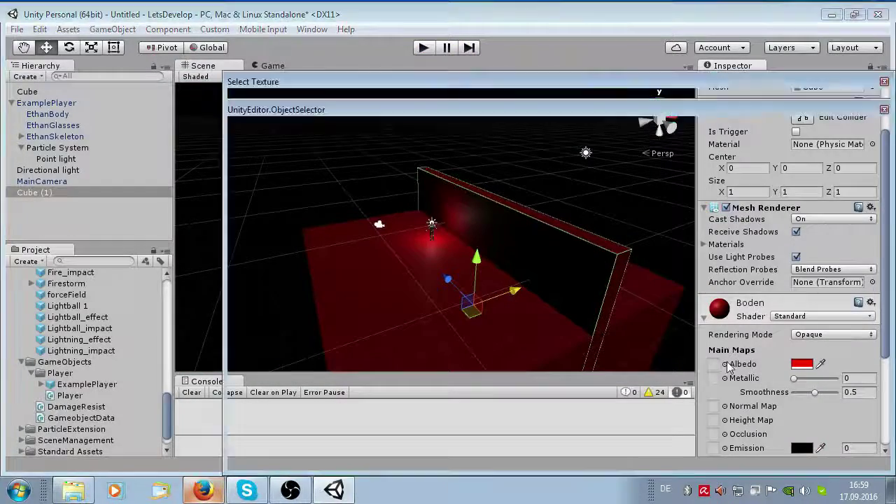
pyautogui.scroll(-5, 545, 269)
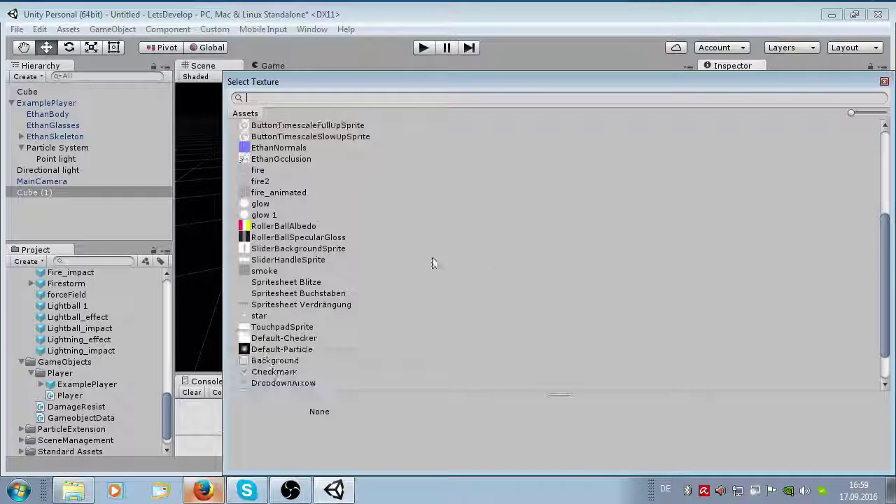
pyautogui.click(300, 226)
pyautogui.scroll(-2, 300, 241)
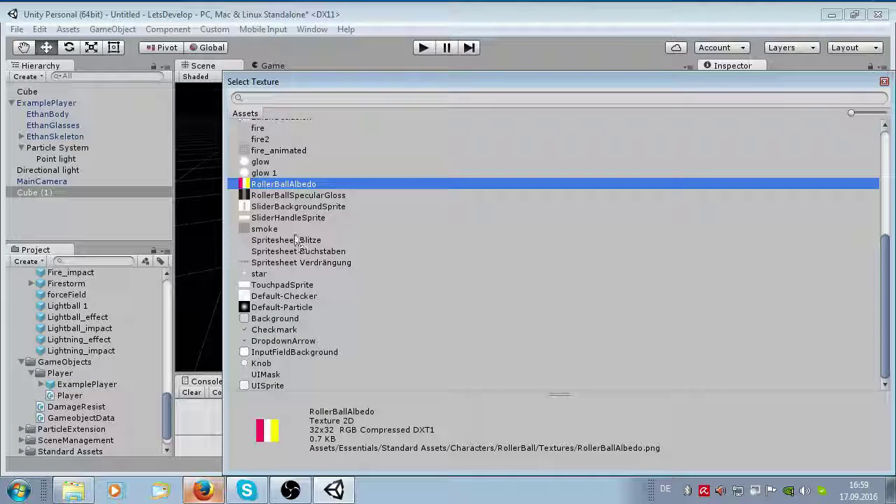
pyautogui.click(281, 196)
pyautogui.doubleClick(282, 185)
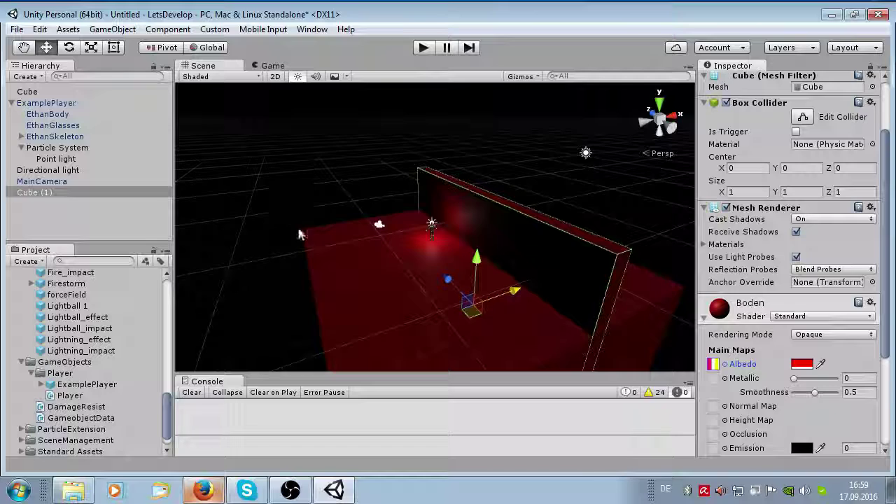
# Assign EthanNormals as the Boden material's normal map
pyautogui.moveTo(298, 230); pyautogui.dragTo(370, 245, button='right')
pyautogui.scroll(-2, 734, 394)
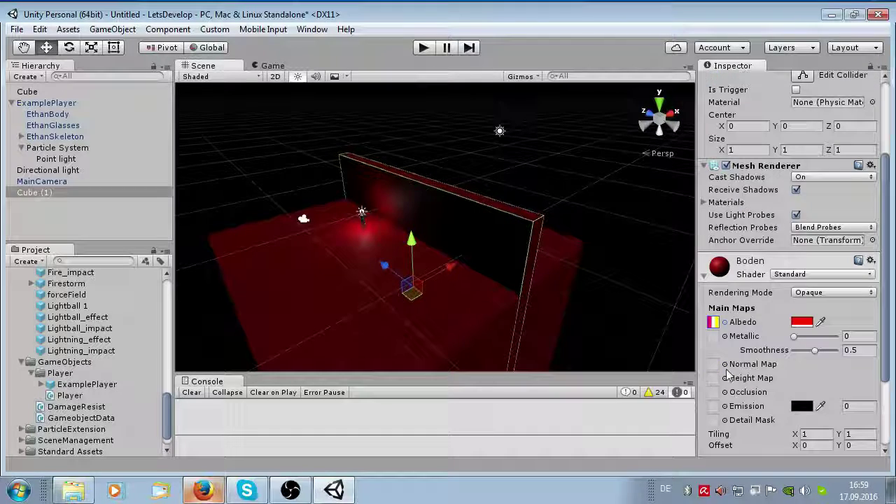
pyautogui.click(726, 367)
pyautogui.click(293, 318)
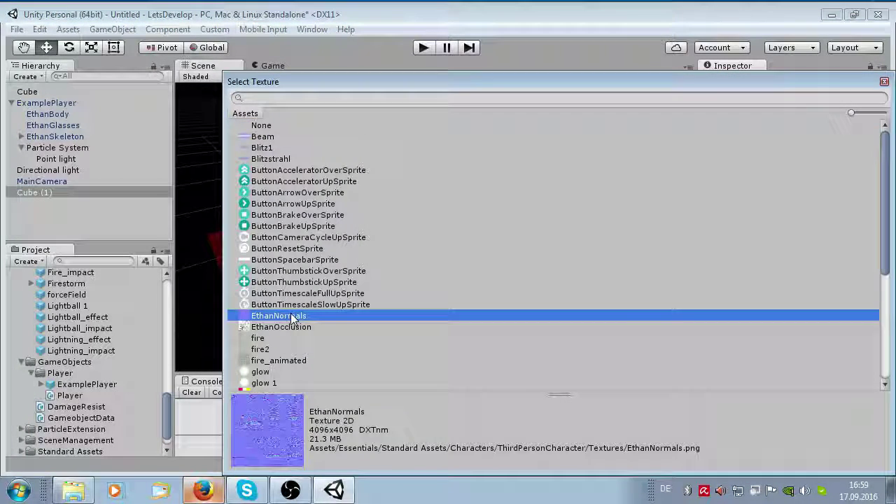
pyautogui.doubleClick(307, 314)
# Stop the game, select Ethan's Particle System, and run the game again
pyautogui.moveTo(310, 320)
pyautogui.mouseDown(button='right')
pyautogui.moveTo(341, 278)
pyautogui.moveTo(283, 224)
pyautogui.mouseUp(button='right')
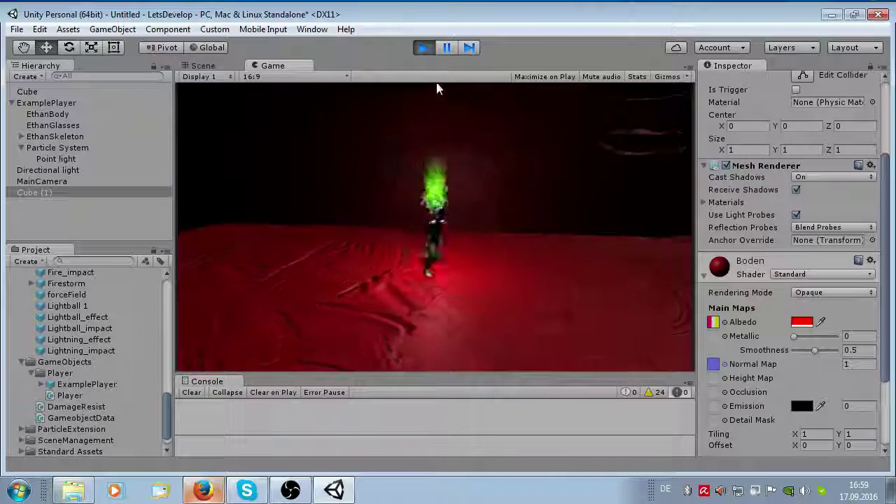
pyautogui.click(423, 47)
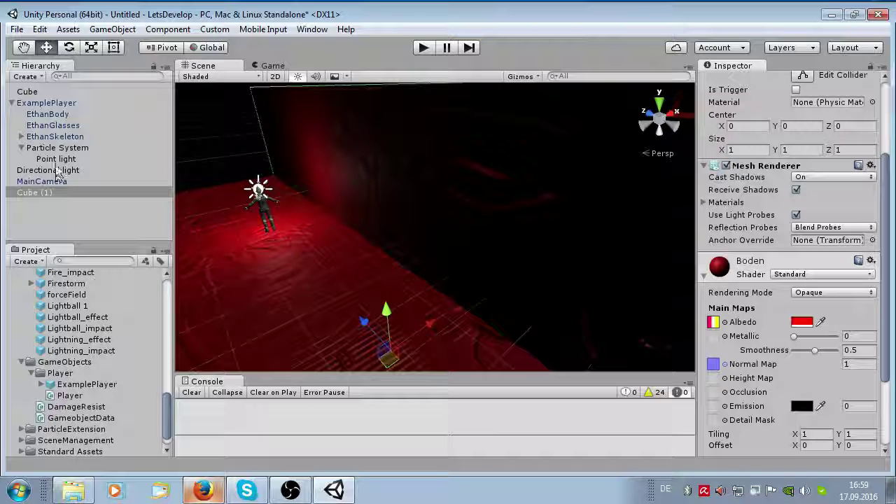
pyautogui.click(56, 148)
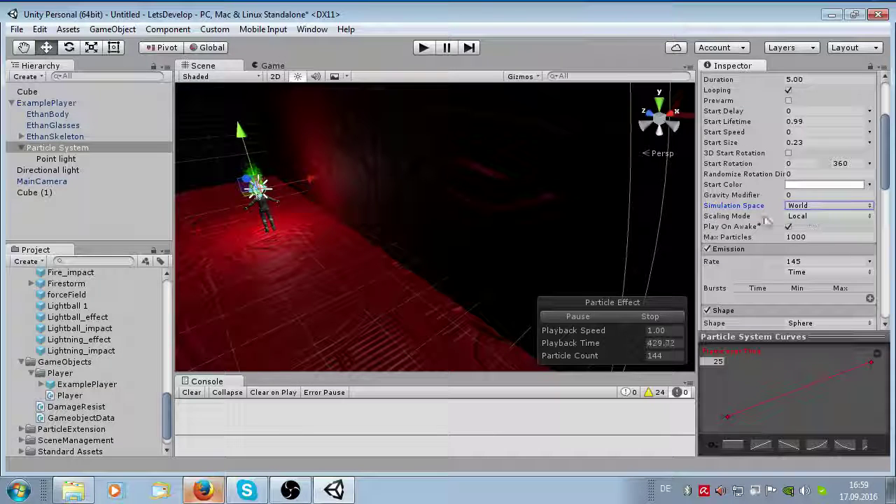
pyautogui.click(423, 47)
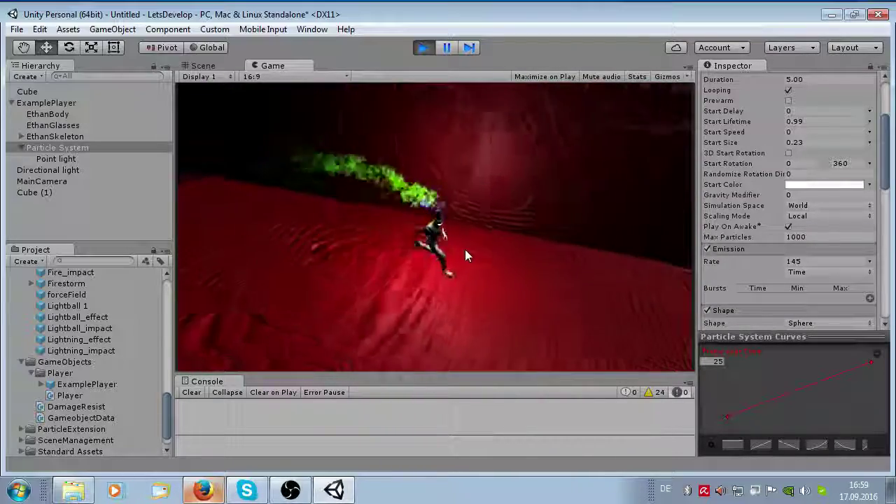
# Stop play, select the floor Cube, orbit to a low frontal angle, and play again
pyautogui.click(422, 48)
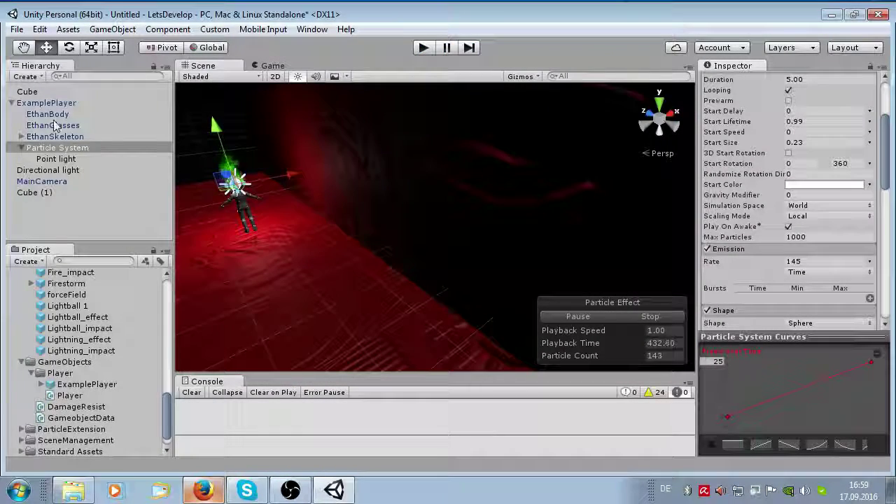
pyautogui.click(330, 293)
pyautogui.moveTo(315, 281)
pyautogui.keyDown('alt'); pyautogui.mouseDown()
pyautogui.moveTo(509, 250)
pyautogui.moveTo(439, 253)
pyautogui.moveTo(544, 279)
pyautogui.moveTo(475, 140)
pyautogui.mouseUp(); pyautogui.keyUp('alt')
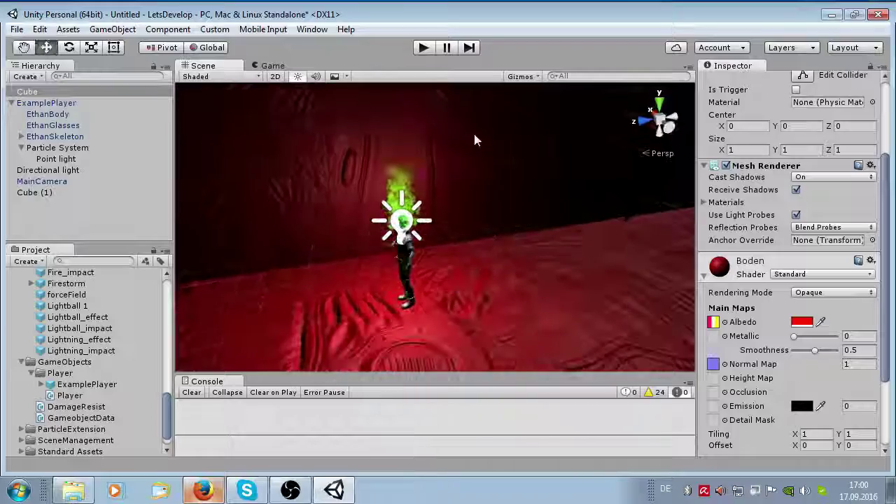
pyautogui.click(422, 48)
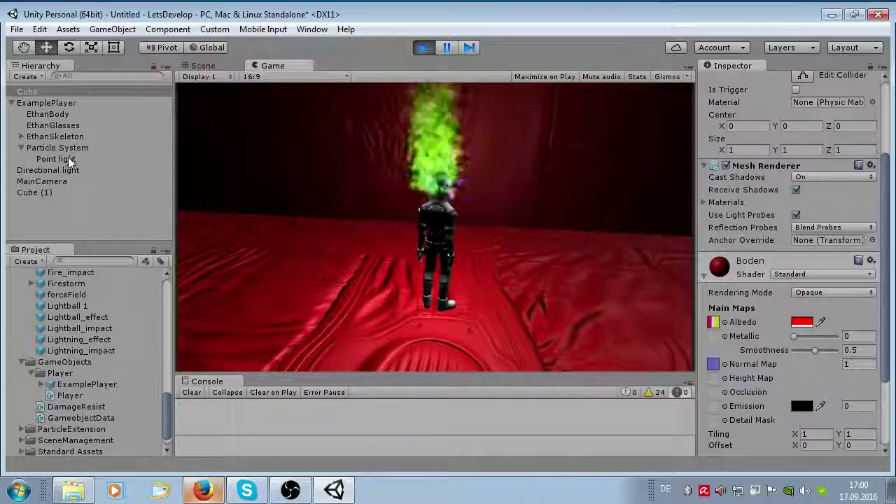
# Set the Point light's intensity to 3.3 and its colour to light green 78BB42
pyautogui.click(68, 159)
pyautogui.click(808, 231)
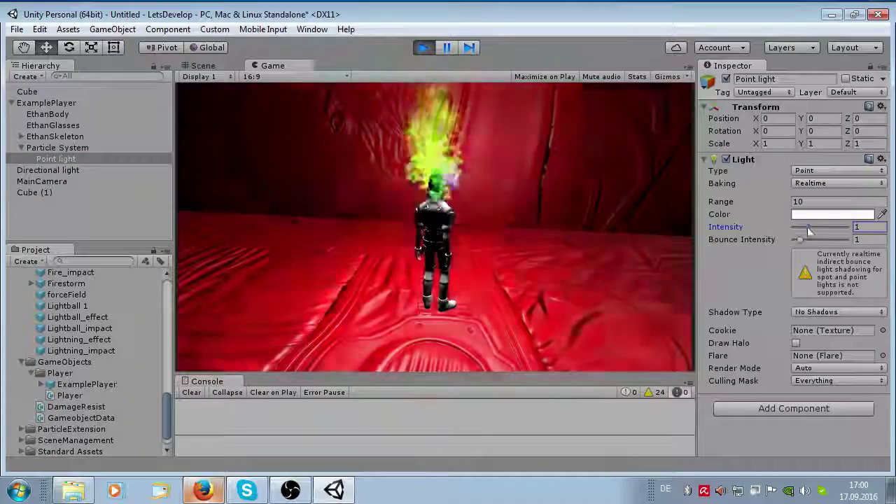
pyautogui.moveTo(809, 231); pyautogui.dragTo(814, 223)
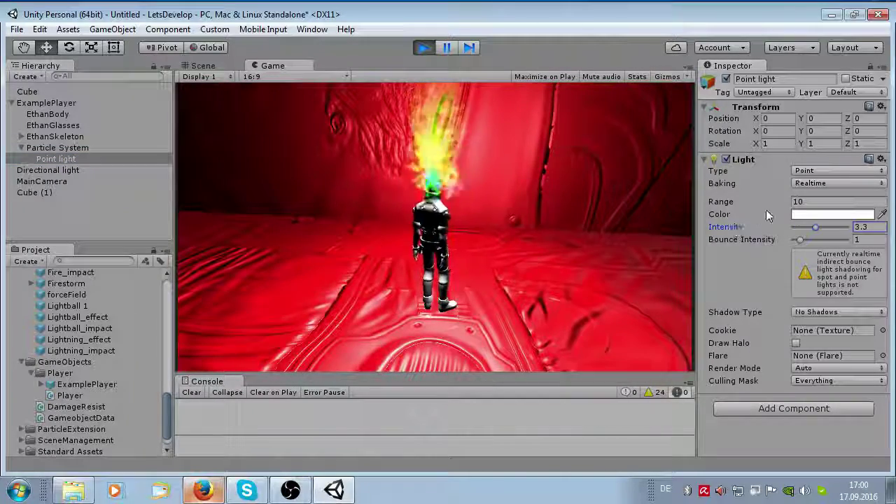
pyautogui.click(833, 214)
pyautogui.moveTo(139, 186)
pyautogui.mouseDown()
pyautogui.moveTo(137, 220)
pyautogui.moveTo(111, 199)
pyautogui.mouseUp()
pyautogui.click(164, 250)
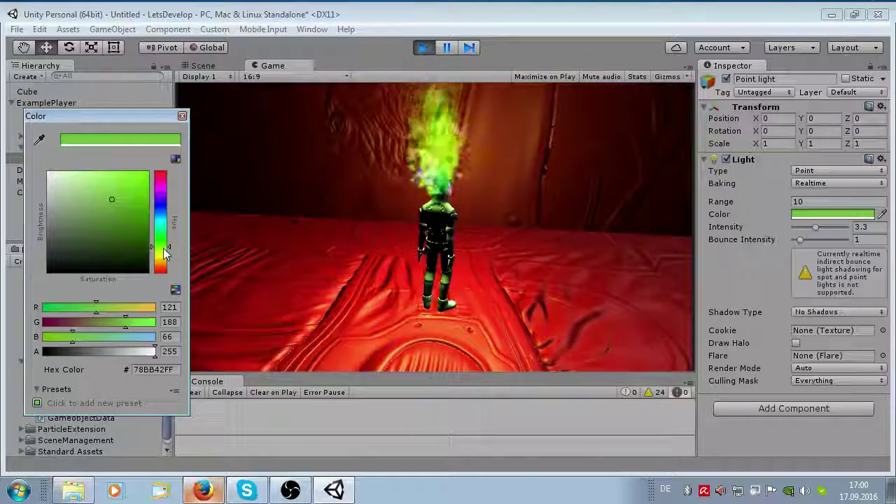
pyautogui.click(182, 115)
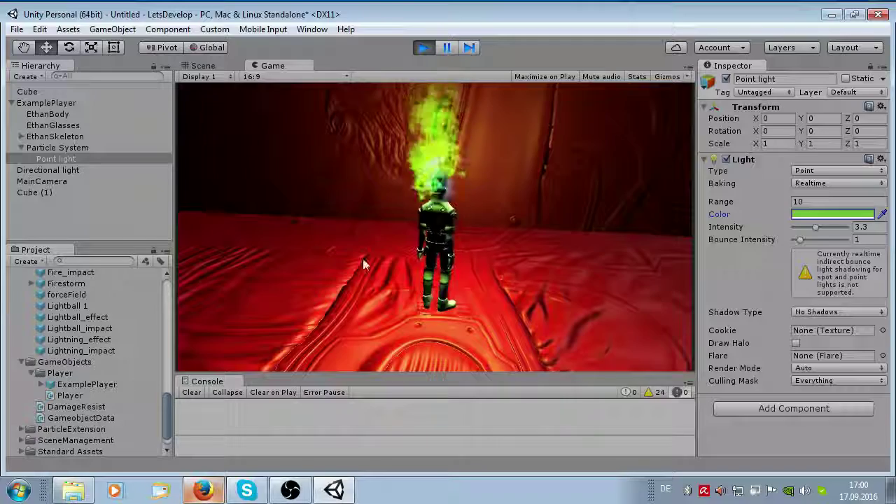
pyautogui.press('w')
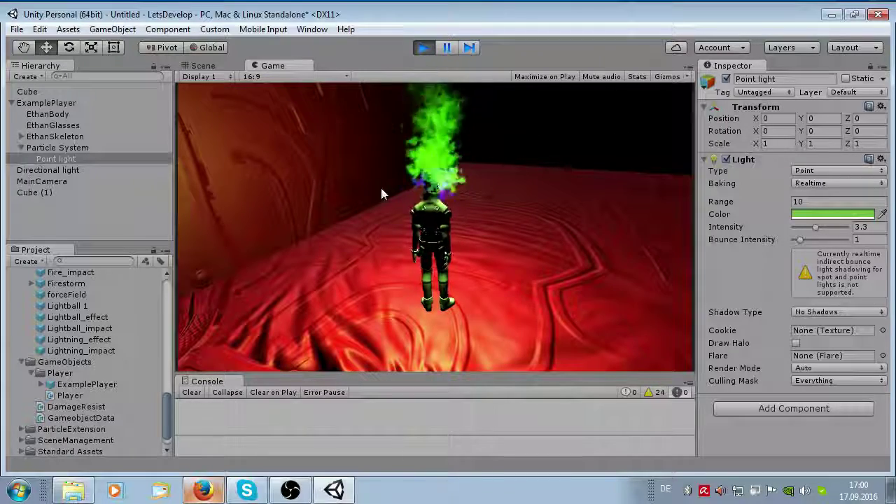
# Run Ethan around the level with W and A, fire a shot, then stop play
pyautogui.press('w')
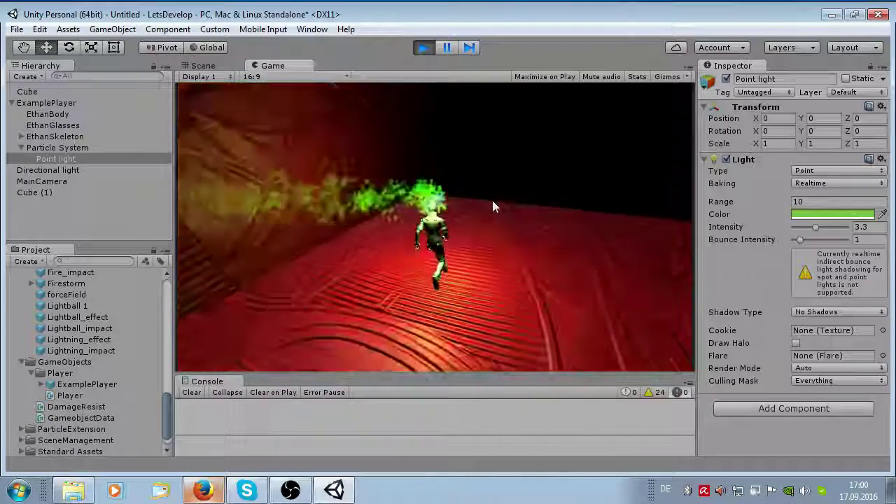
pyautogui.press('a')
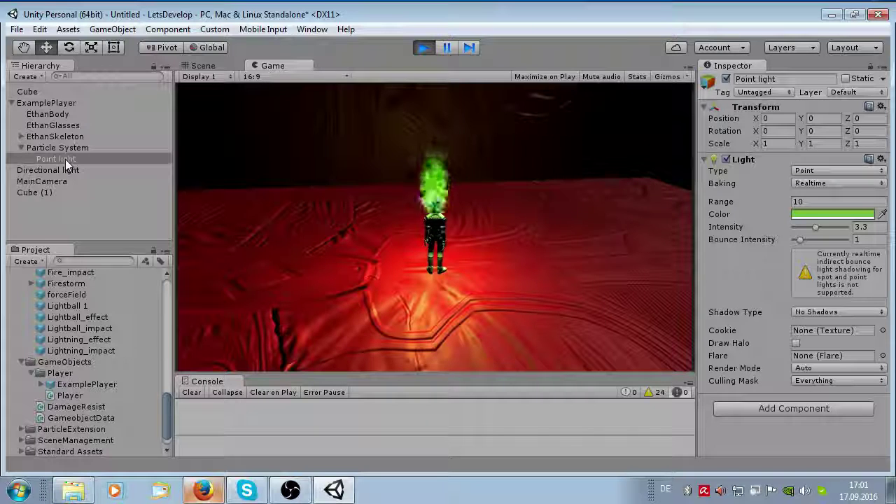
pyautogui.press('w')
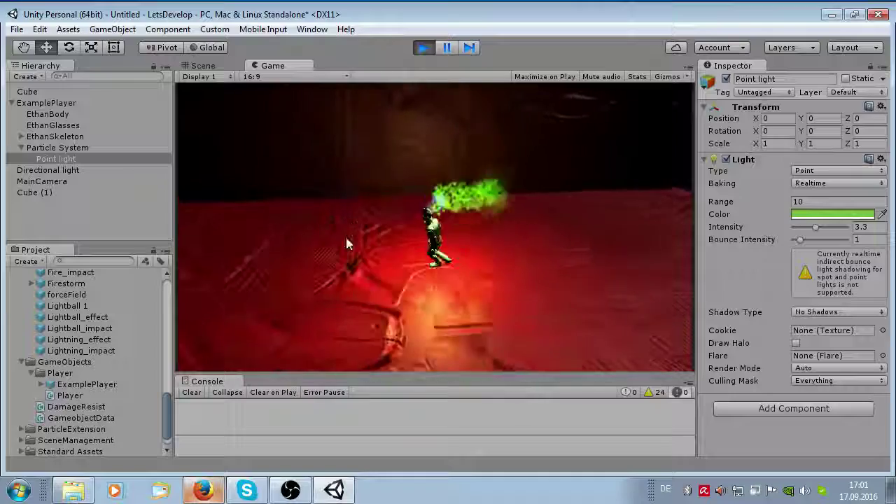
pyautogui.click(360, 258)
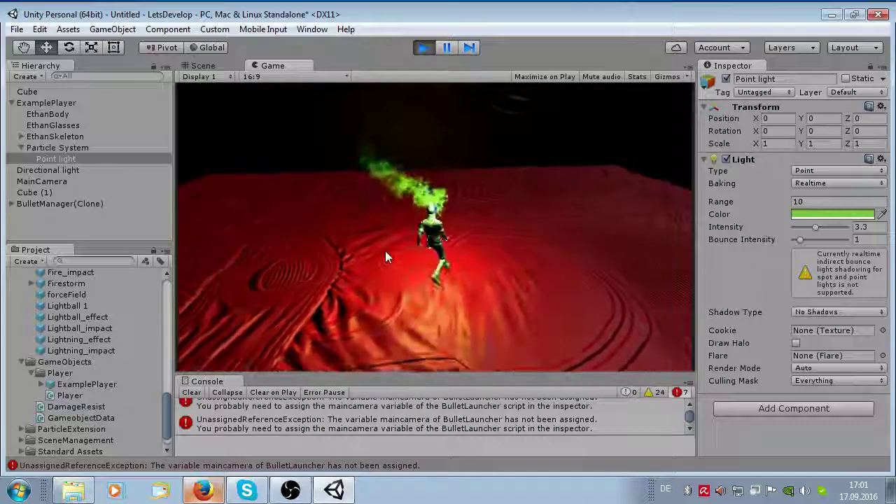
pyautogui.click(423, 47)
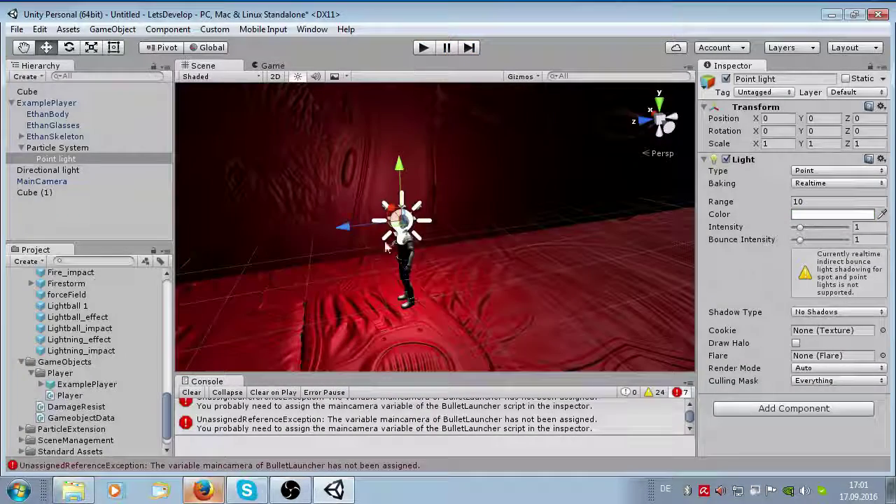
# Enlarge the Console and read the maincamera error's trace to BulletLauncher.cs line 21
pyautogui.moveTo(350, 376); pyautogui.dragTo(351, 317)
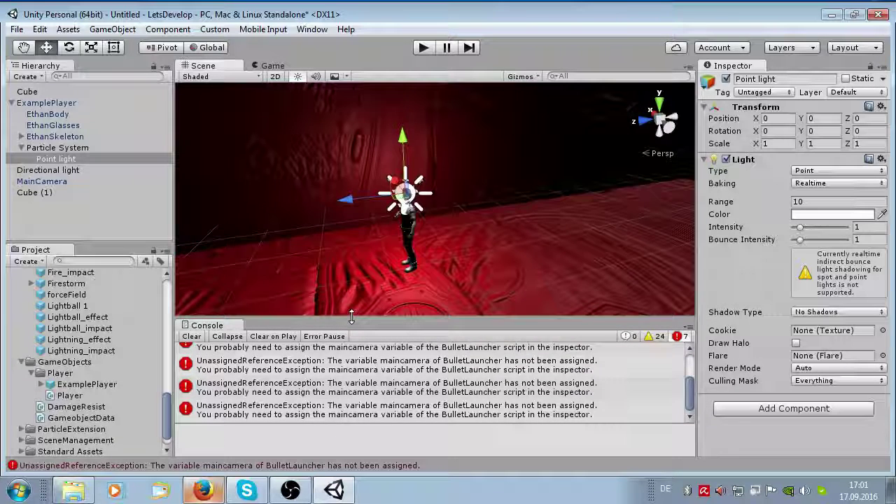
pyautogui.click(276, 396)
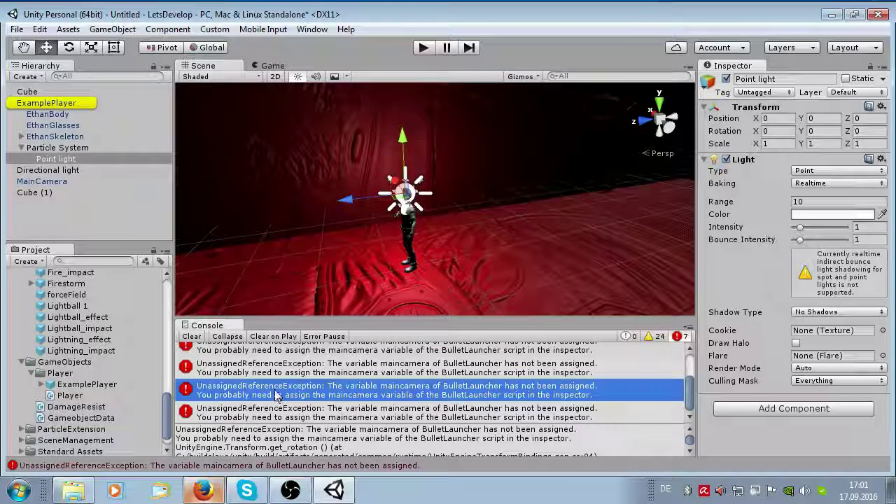
pyautogui.scroll(2, 261, 386)
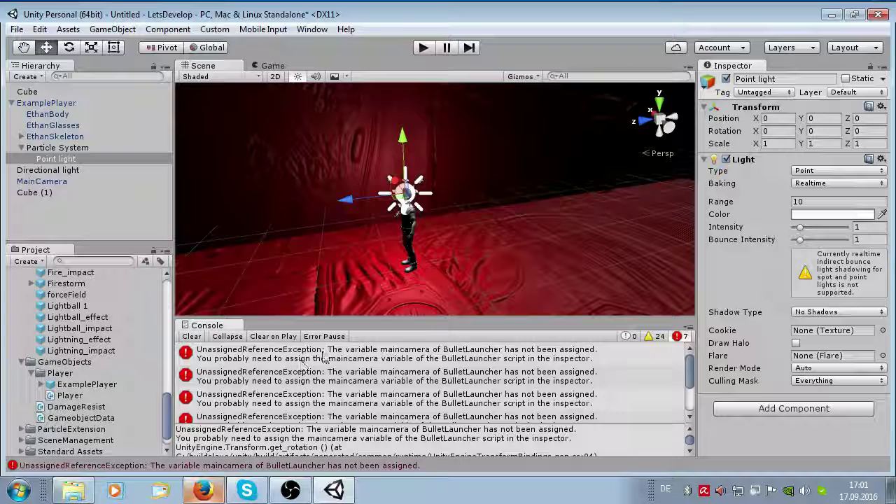
pyautogui.click(313, 359)
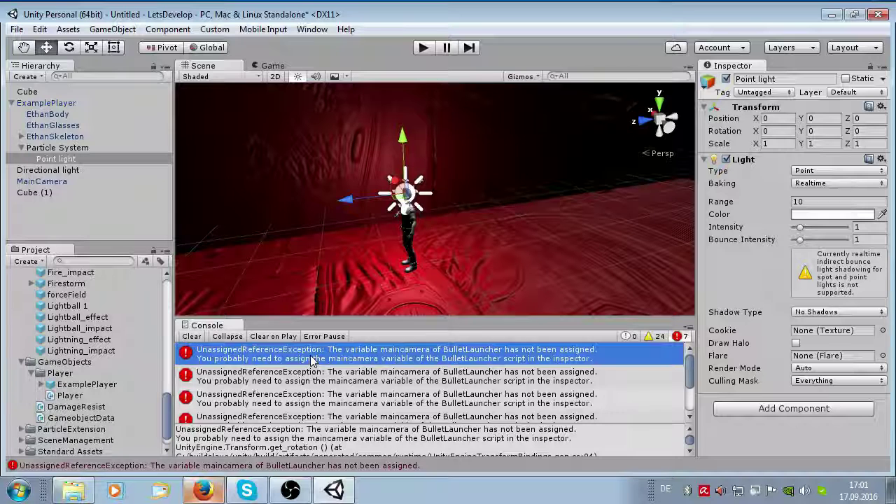
pyautogui.click(282, 381)
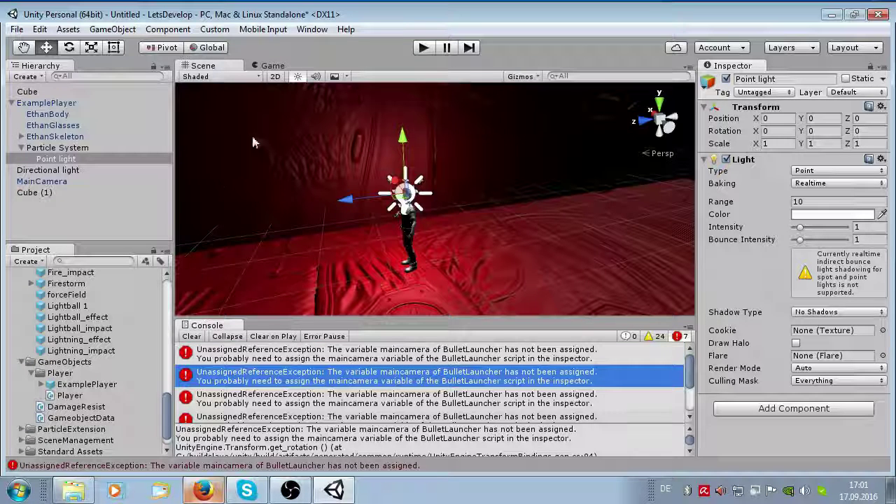
pyautogui.click(329, 359)
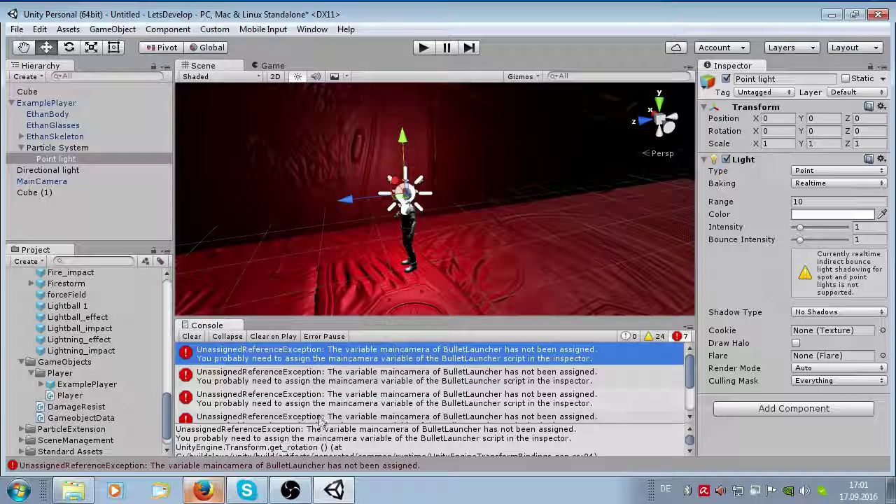
pyautogui.moveTo(322, 420)
pyautogui.mouseDown()
pyautogui.moveTo(323, 389)
pyautogui.moveTo(329, 395)
pyautogui.mouseUp()
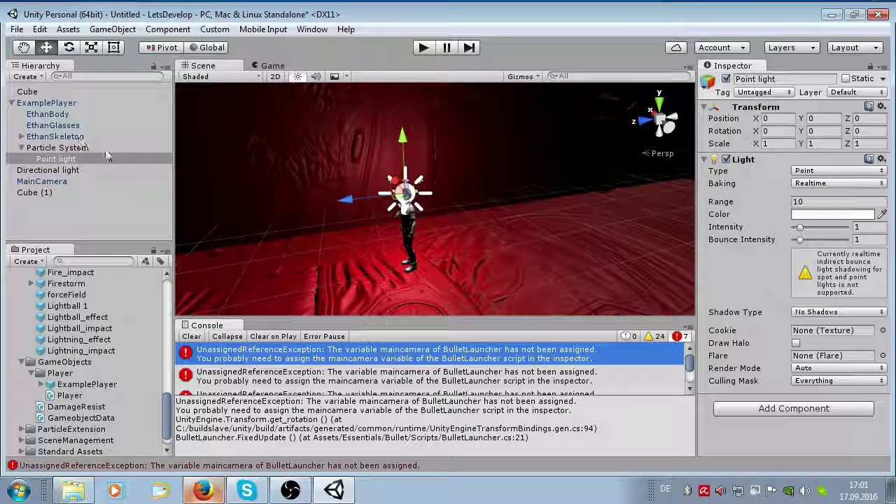
# Select ExamplePlayer and review the two maincamera errors in the Console
pyautogui.click(31, 104)
pyautogui.scroll(-5, 741, 301)
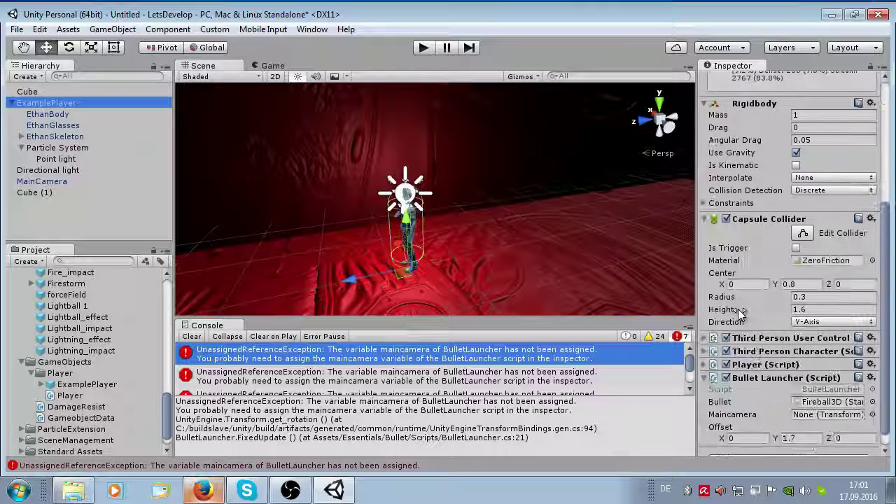
pyautogui.scroll(-2, 735, 308)
pyautogui.click(367, 378)
pyautogui.click(445, 358)
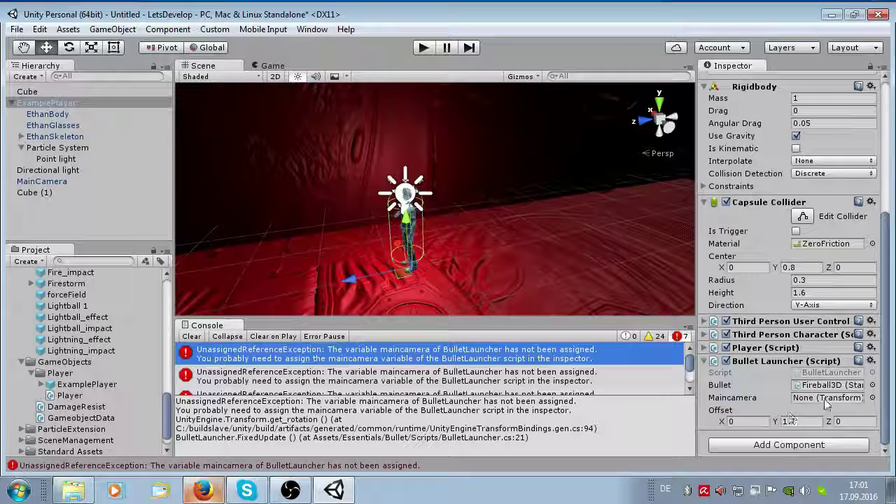
# Assign MainCamera to Bullet Launcher's Maincamera field and start the game
pyautogui.click(872, 398)
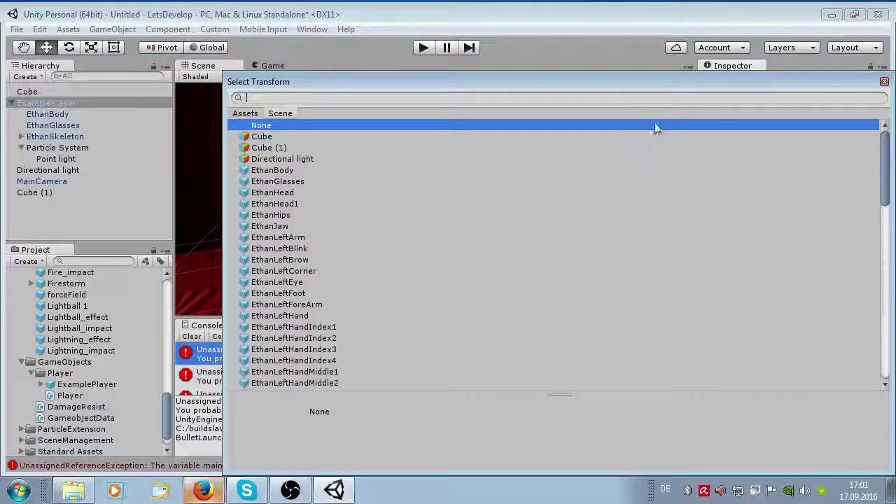
pyautogui.click(882, 82)
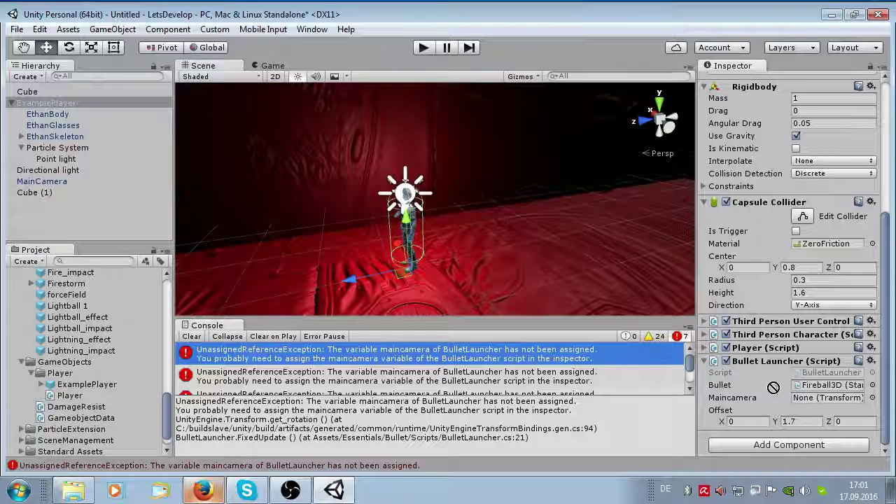
pyautogui.click(423, 48)
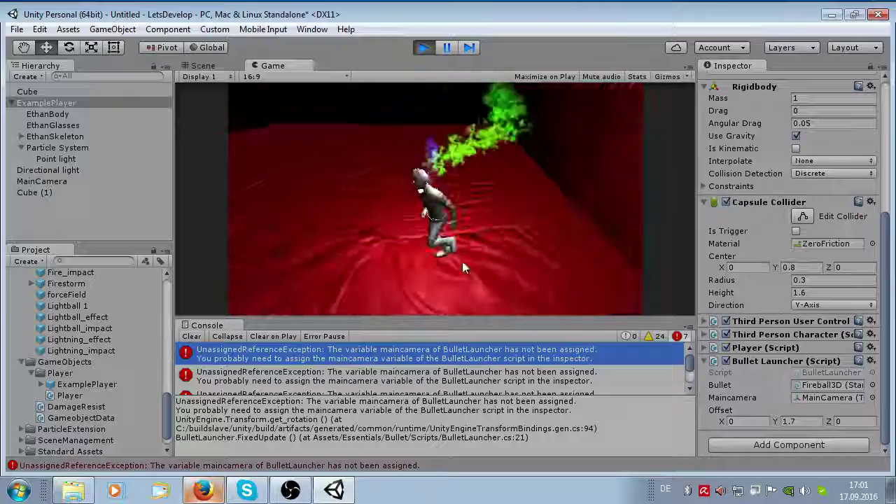
# Expand BulletManager(Clone) and its Bullet_Root to list the Fireball3D clones
pyautogui.moveTo(477, 319); pyautogui.dragTo(483, 375)
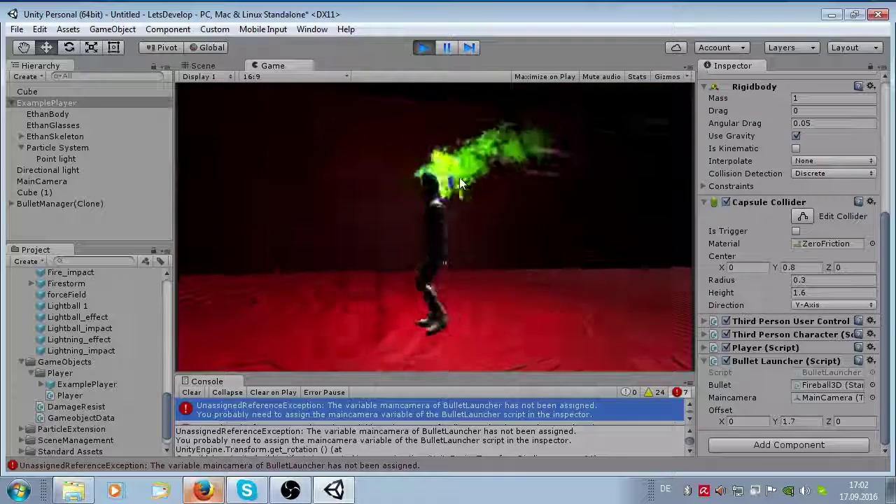
pyautogui.click(13, 204)
pyautogui.click(11, 204)
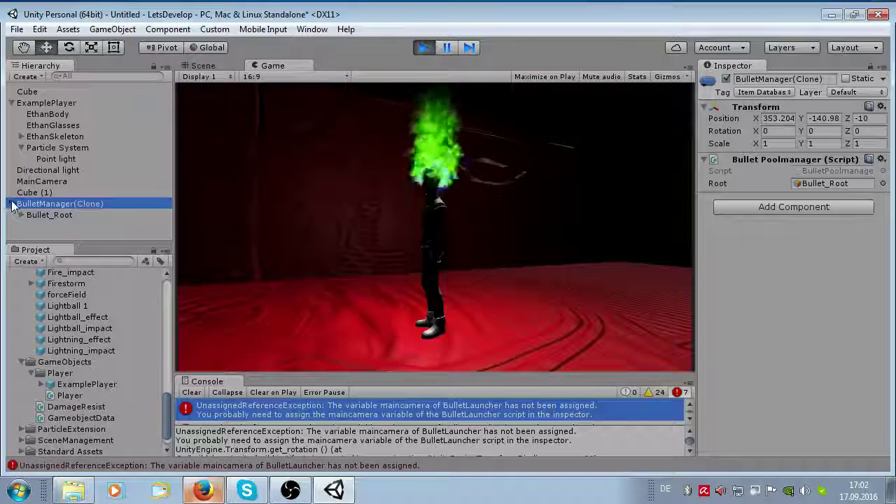
pyautogui.click(21, 215)
pyautogui.scroll(-3, 70, 175)
# Inspect a Fireball3D(Clone)'s components, showing speed 60 and damage 100
pyautogui.click(70, 208)
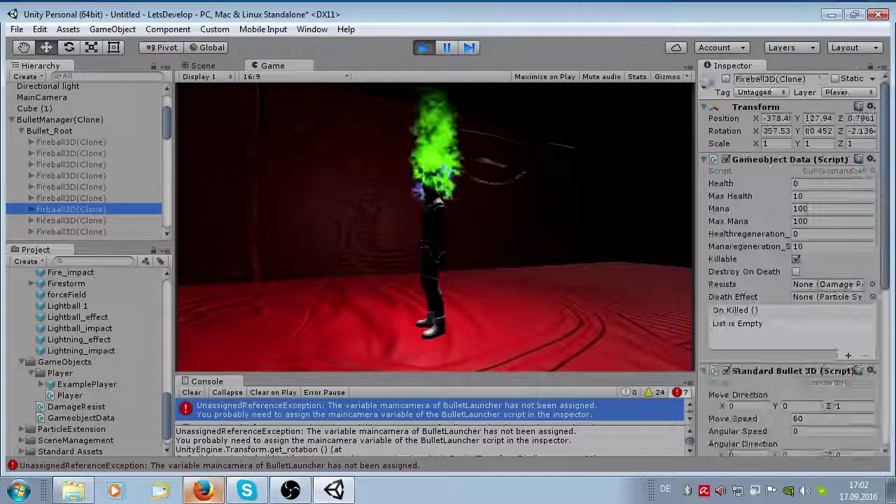
pyautogui.scroll(-2, 811, 370)
pyautogui.scroll(-3, 810, 363)
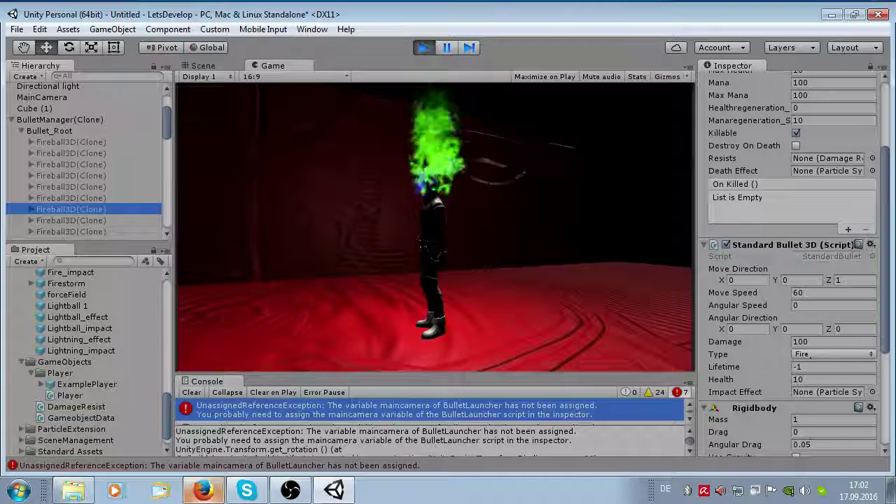
pyautogui.scroll(5, 714, 284)
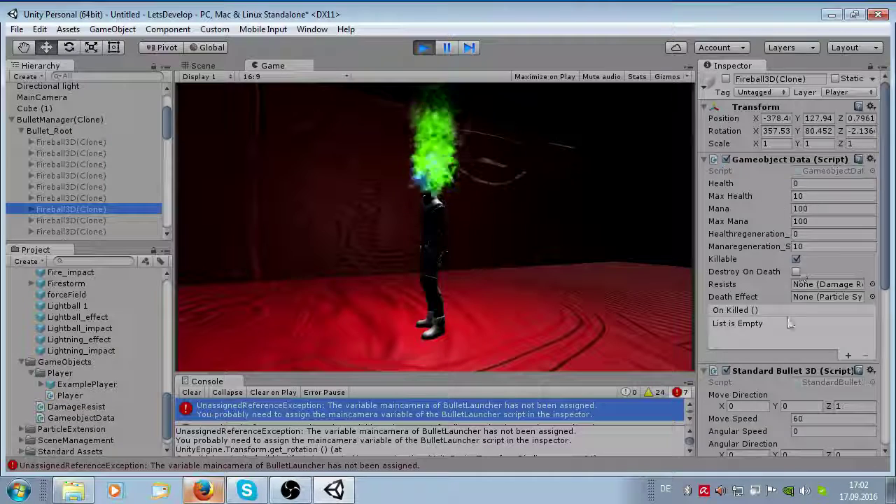
pyautogui.scroll(-7, 767, 273)
pyautogui.scroll(-4, 775, 339)
pyautogui.scroll(-2, 807, 347)
pyautogui.scroll(2, 805, 343)
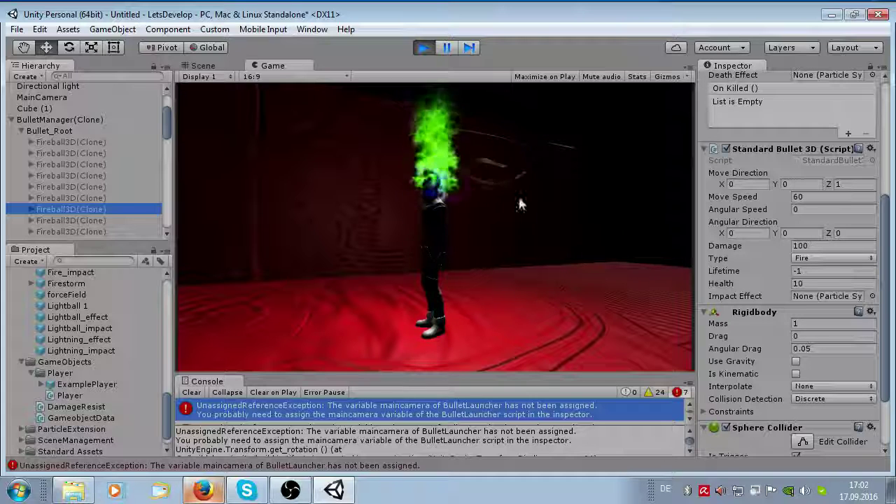
# Stop the game, check ExamplePlayer's bullet launcher, and clear the Console errors
pyautogui.click(420, 49)
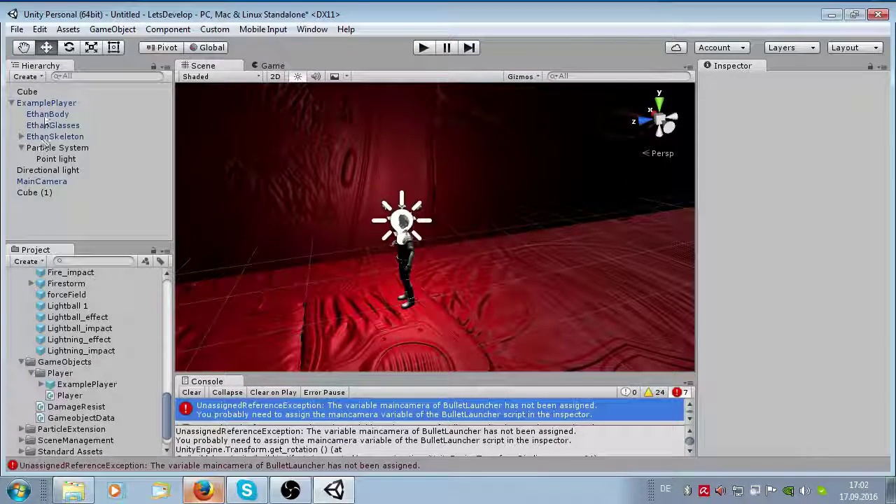
pyautogui.click(46, 102)
pyautogui.scroll(-5, 829, 374)
pyautogui.scroll(-5, 830, 375)
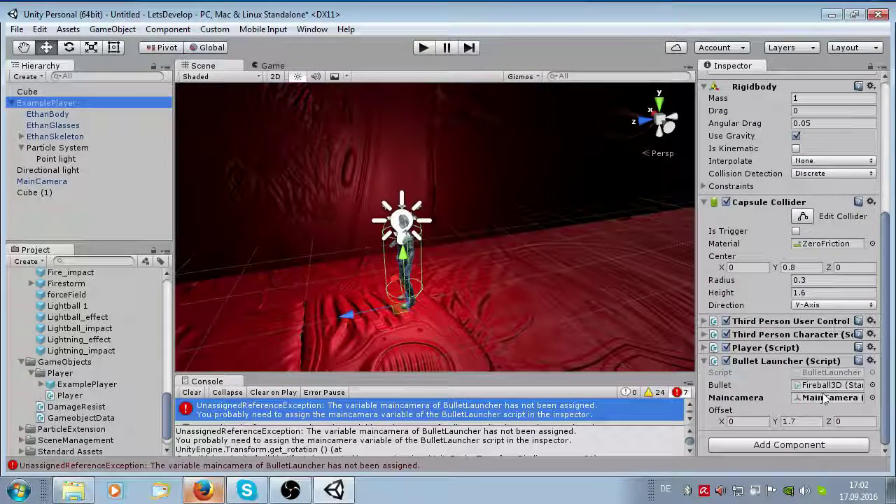
pyautogui.scroll(-4, 371, 259)
pyautogui.scroll(-4, 378, 250)
pyautogui.scroll(-2, 420, 253)
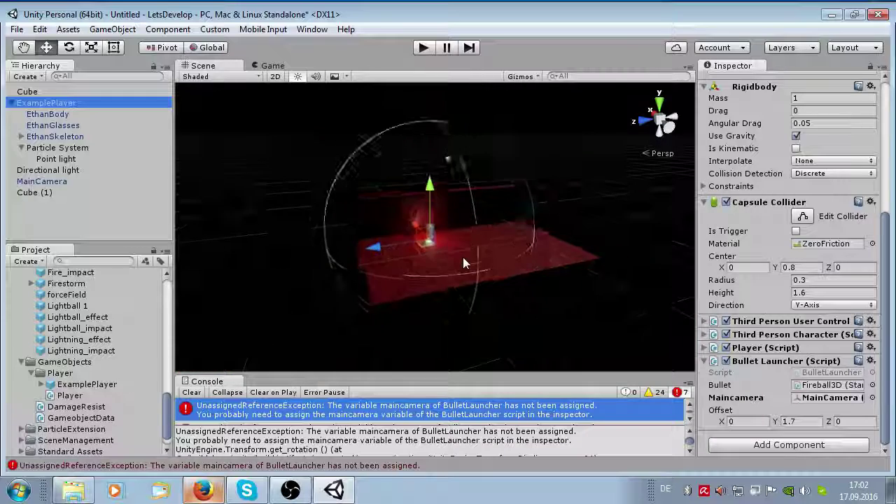
pyautogui.click(275, 220)
pyautogui.scroll(5, 294, 266)
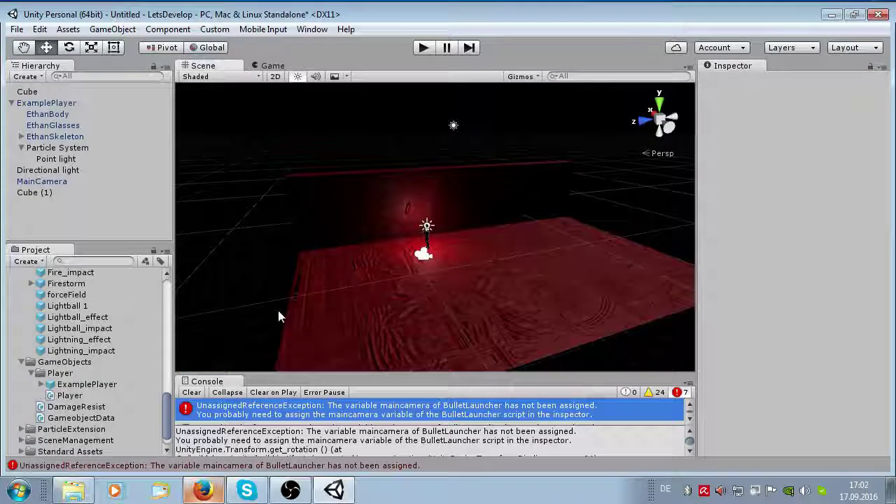
pyautogui.click(191, 392)
pyautogui.scroll(3, 384, 283)
# Select the tall wall Cube (1) and play-test Ethan walking toward it
pyautogui.moveTo(383, 283)
pyautogui.keyDown('alt'); pyautogui.mouseDown()
pyautogui.moveTo(272, 330)
pyautogui.moveTo(372, 248)
pyautogui.moveTo(561, 349)
pyautogui.moveTo(542, 348)
pyautogui.mouseUp(); pyautogui.keyUp('alt')
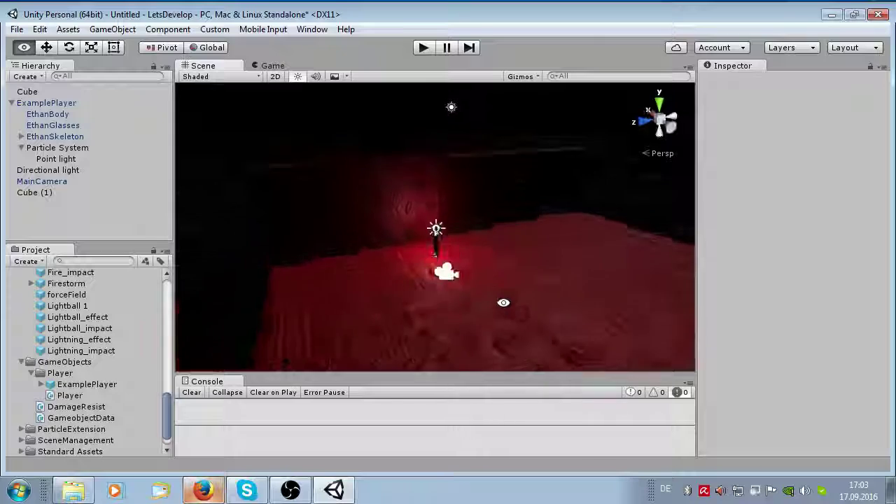
pyautogui.click(420, 252)
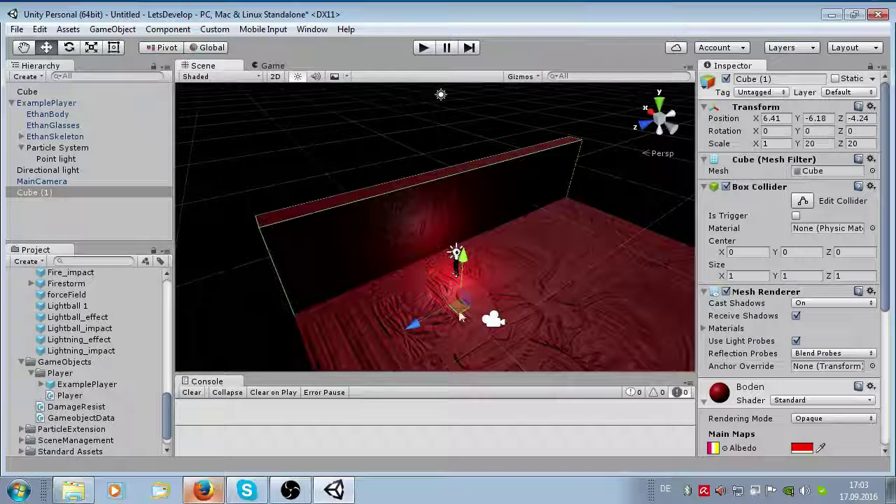
pyautogui.moveTo(436, 282); pyautogui.dragTo(415, 273)
pyautogui.click(403, 269)
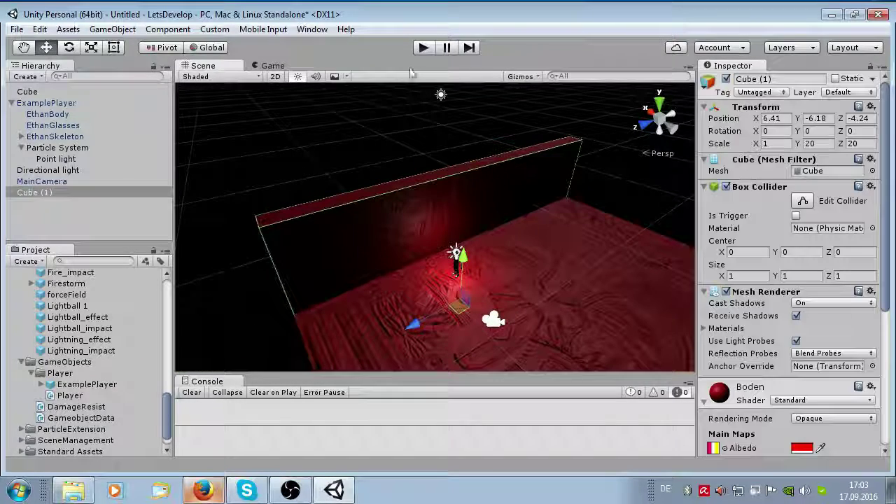
pyautogui.click(423, 47)
pyautogui.press('w')
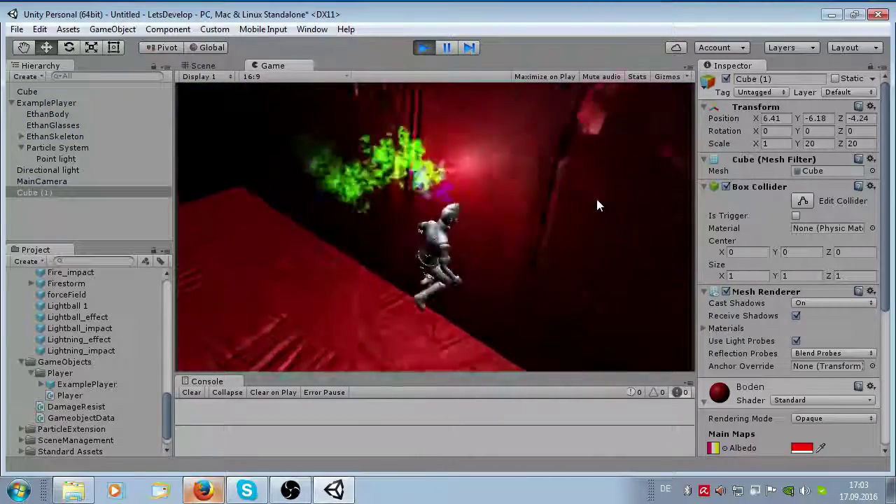
pyautogui.click(423, 47)
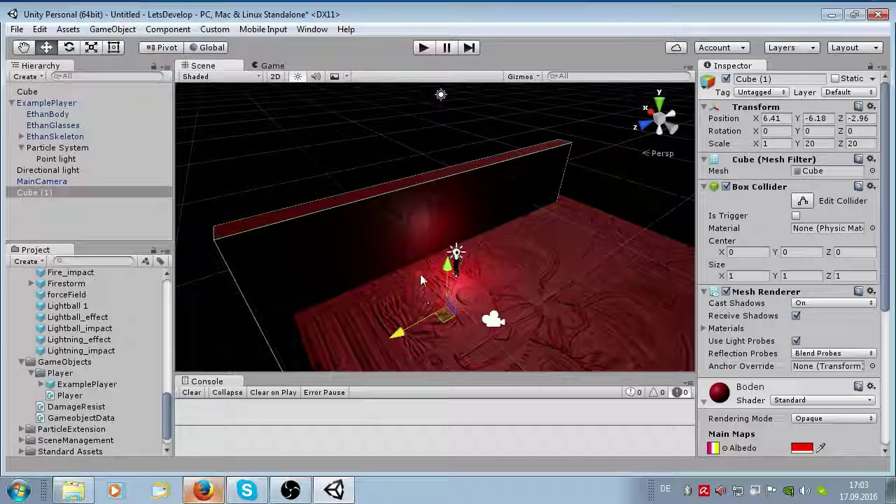
# Duplicate the wall Cube (1), slide the copy along X and flatten it to height scale 1
pyautogui.hotkey('ctrl', 'd')
pyautogui.moveTo(420, 280)
pyautogui.mouseDown()
pyautogui.moveTo(426, 248)
pyautogui.moveTo(584, 263)
pyautogui.mouseUp()
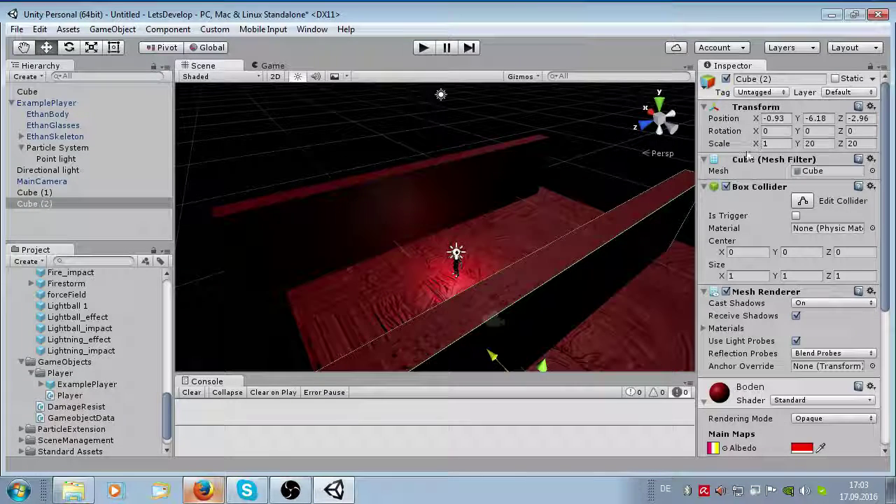
pyautogui.click(831, 143)
pyautogui.write('1')
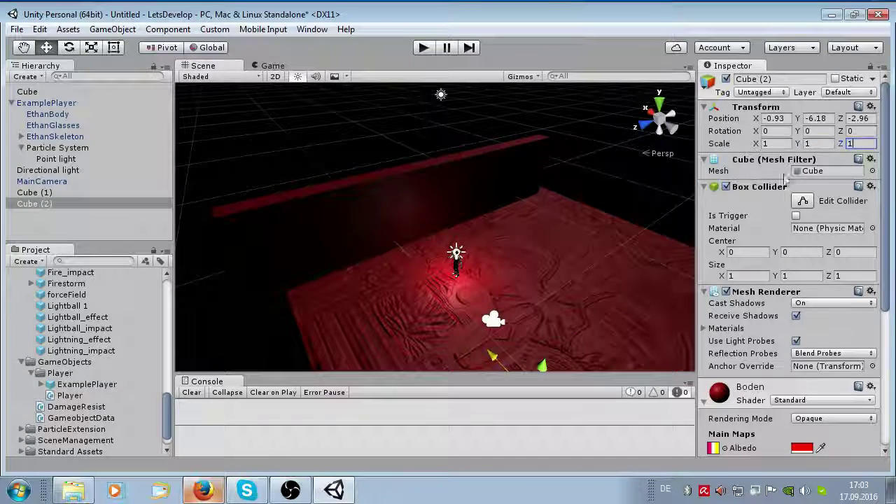
pyautogui.scroll(-2, 607, 247)
pyautogui.click(452, 311)
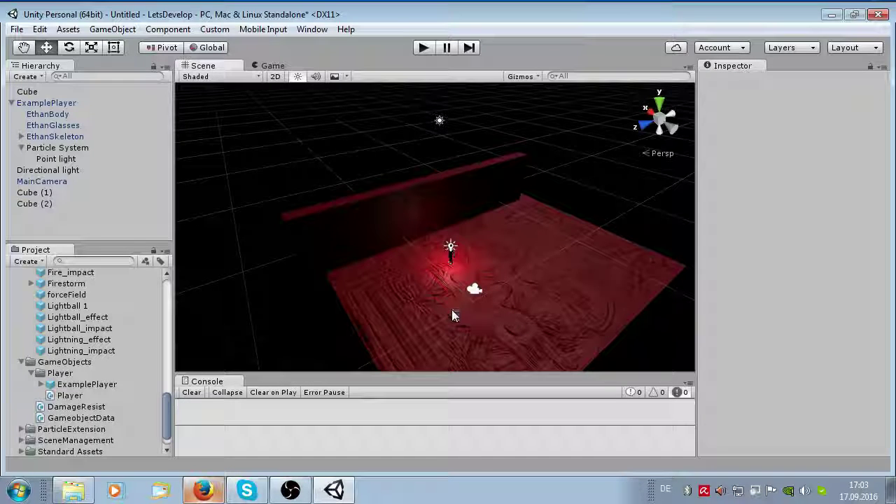
# Frame Cube (2) in the Scene view and raise it onto the floor
pyautogui.click(35, 203)
pyautogui.press('f')
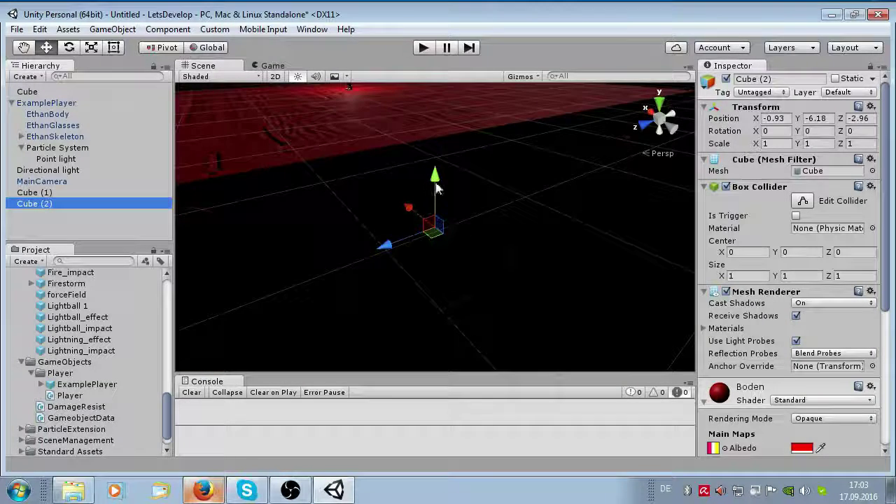
pyautogui.moveTo(434, 192); pyautogui.dragTo(433, 83)
pyautogui.moveTo(421, 128); pyautogui.dragTo(493, 266, button='middle')
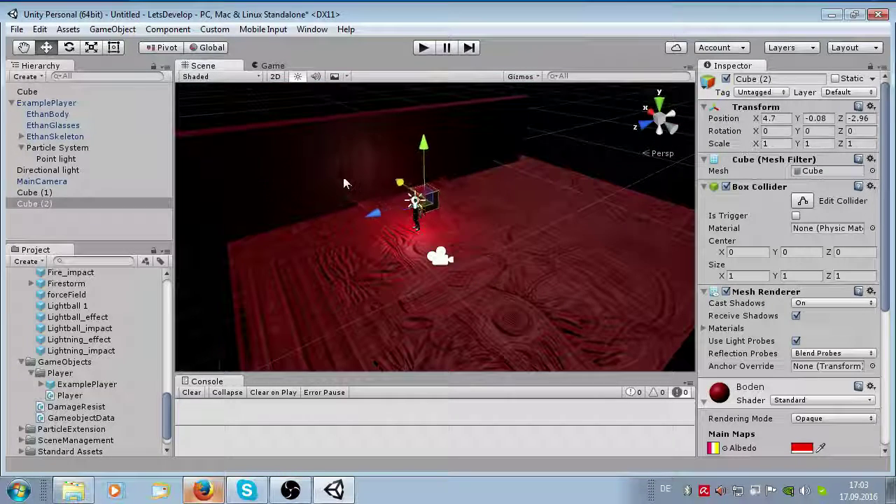
pyautogui.moveTo(344, 183)
pyautogui.keyDown('alt'); pyautogui.mouseDown()
pyautogui.moveTo(201, 213)
pyautogui.moveTo(507, 196)
pyautogui.mouseUp(); pyautogui.keyUp('alt')
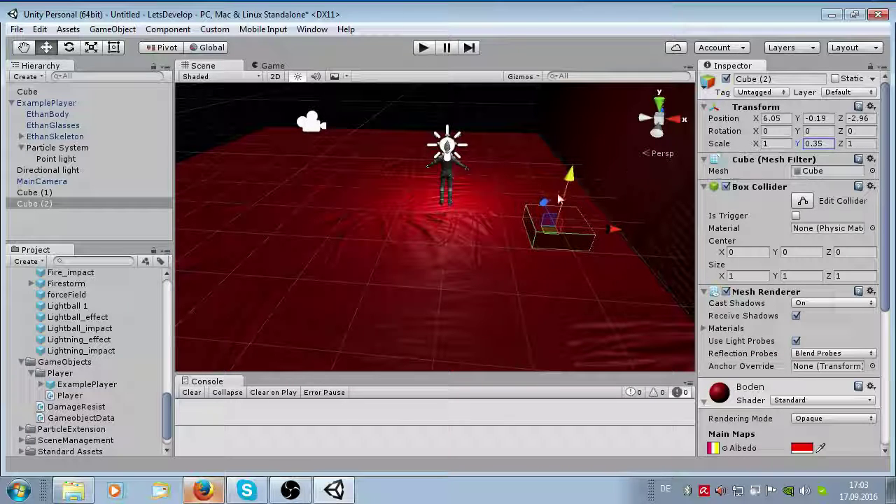
pyautogui.moveTo(559, 203); pyautogui.dragTo(560, 195)
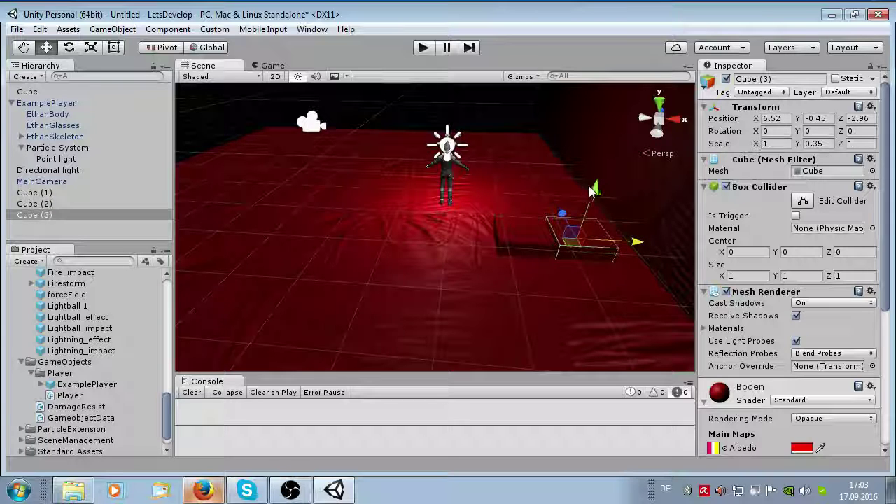
# Duplicate the two flat cubes into steps placed further right and back, then start the game
pyautogui.keyDown('shift'); pyautogui.click(542, 239); pyautogui.keyUp('shift')
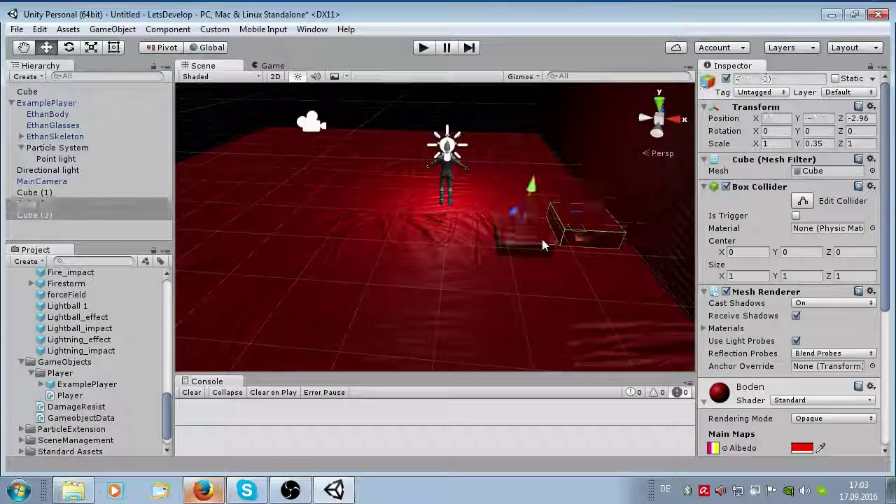
pyautogui.hotkey('ctrl', 'd')
pyautogui.moveTo(564, 240); pyautogui.dragTo(633, 236)
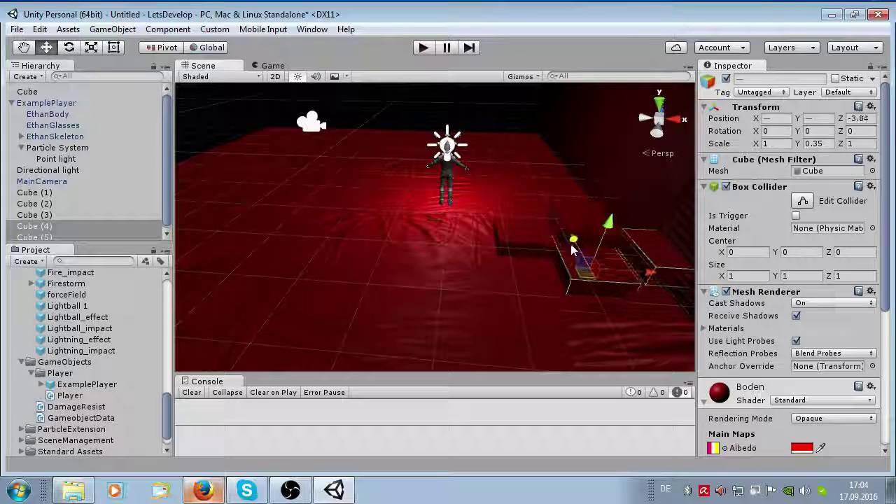
pyautogui.moveTo(594, 236); pyautogui.dragTo(611, 195)
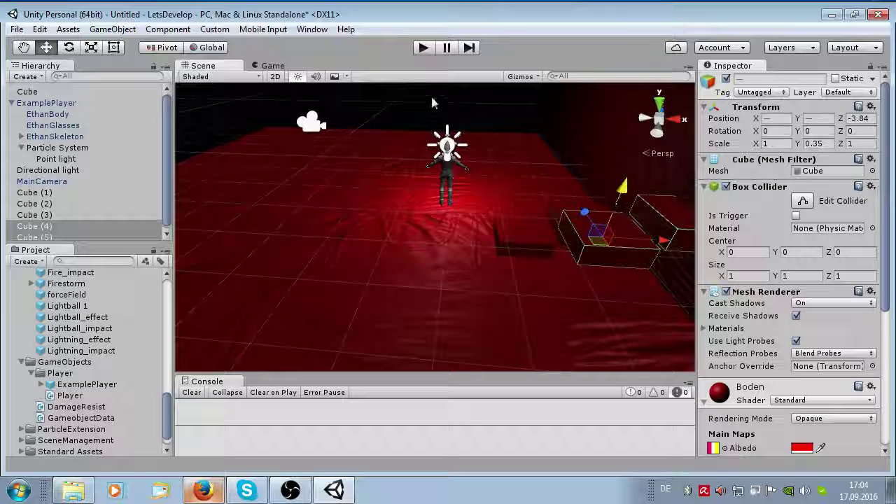
pyautogui.click(422, 50)
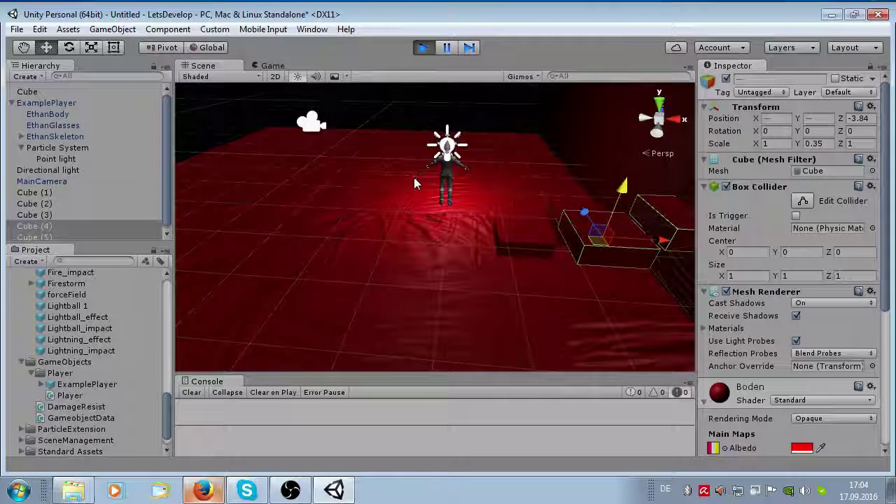
# Walk Ethan forward onto the flat red step blocks, then exit Play mode
pyautogui.press('w')
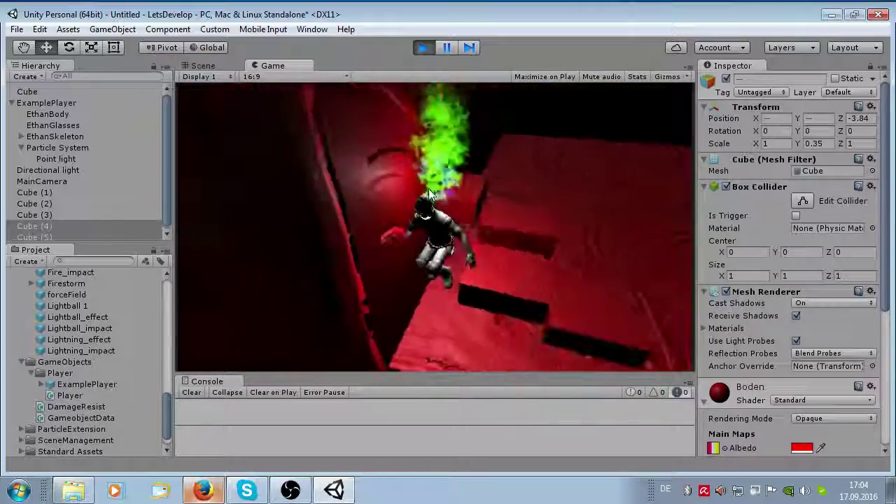
pyautogui.click(422, 49)
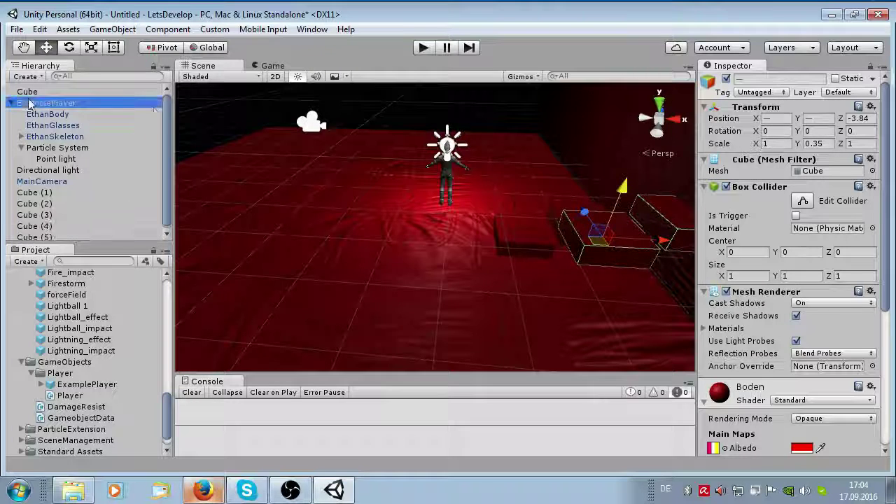
# Expand ExamplePlayer's Third Person Character settings and edit the Jump Power value
pyautogui.scroll(-5, 805, 336)
pyautogui.scroll(-2, 826, 346)
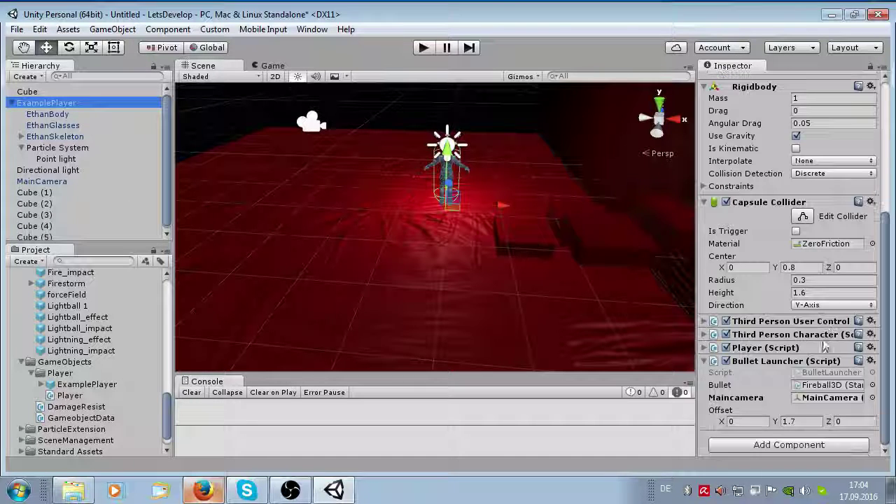
pyautogui.click(704, 321)
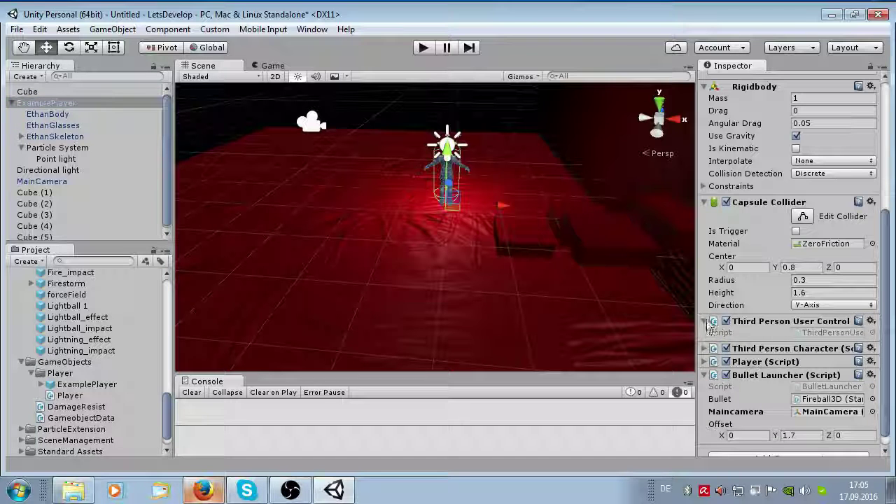
pyautogui.click(705, 322)
pyautogui.click(706, 334)
pyautogui.scroll(-3, 708, 339)
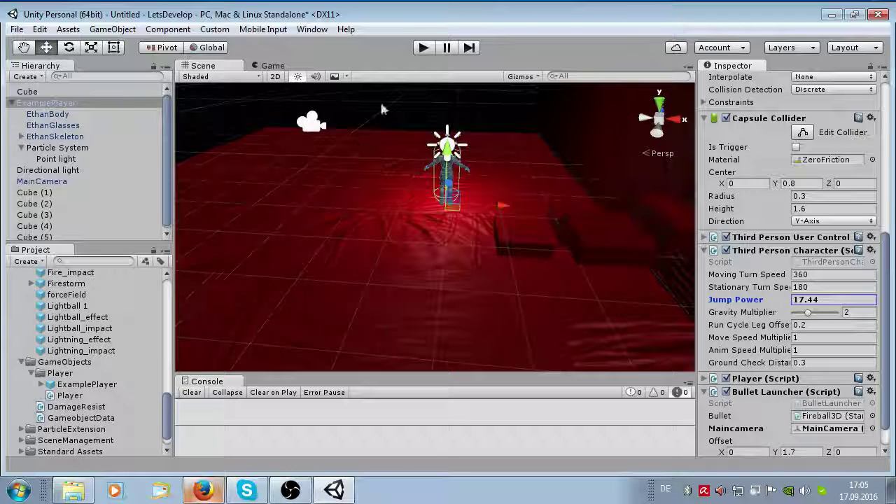
pyautogui.press('Return')
# During play, raise Jump Power to about 7.27 and Move Speed Multiplier to about 5, testing jumps
pyautogui.hotkey('ctrl', 'p')
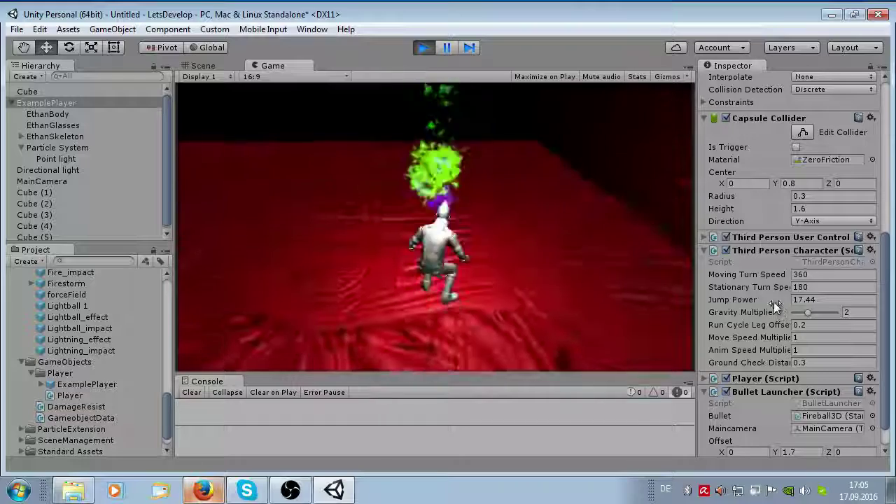
pyautogui.moveTo(778, 300); pyautogui.dragTo(671, 306)
pyautogui.moveTo(514, 296); pyautogui.dragTo(530, 292)
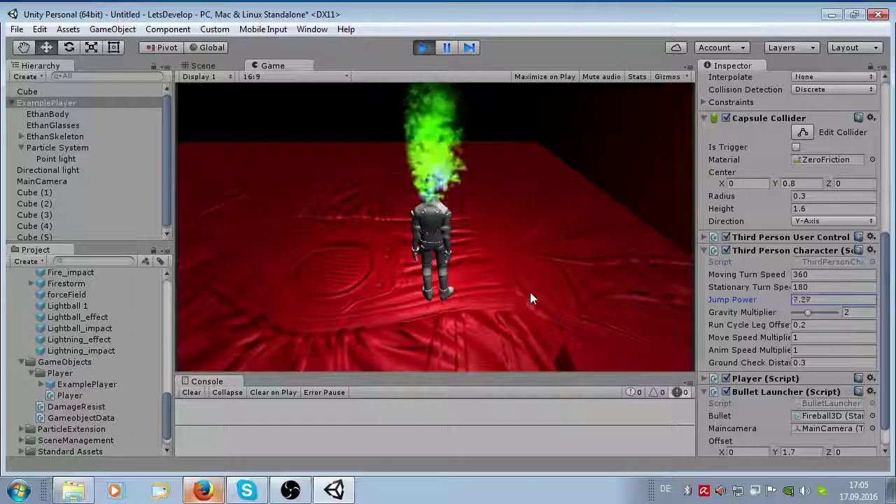
pyautogui.press('space')
pyautogui.press('space')
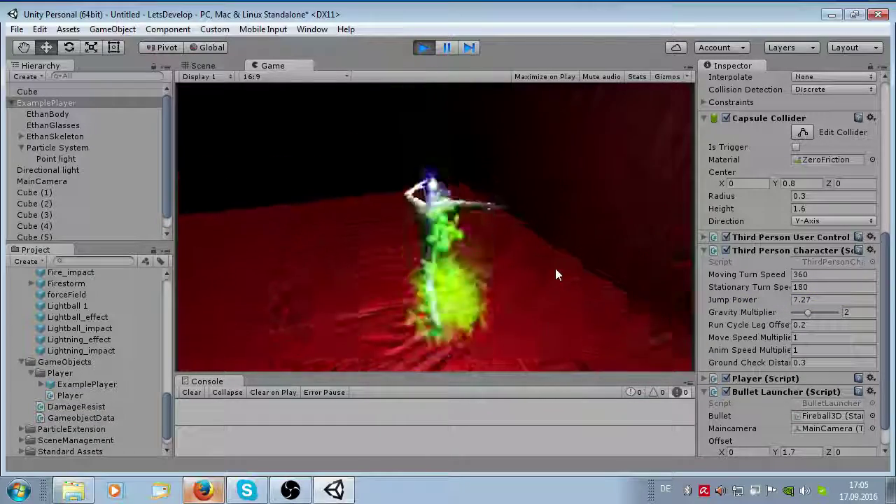
pyautogui.press('w')
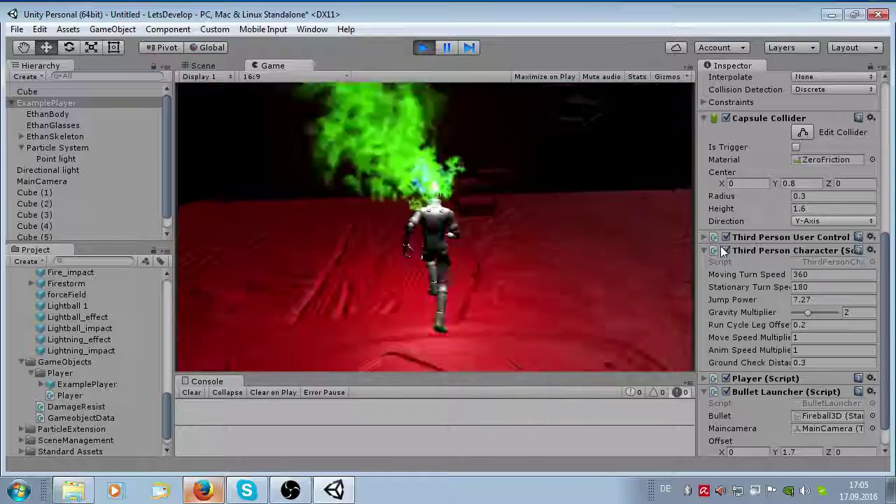
pyautogui.press('space')
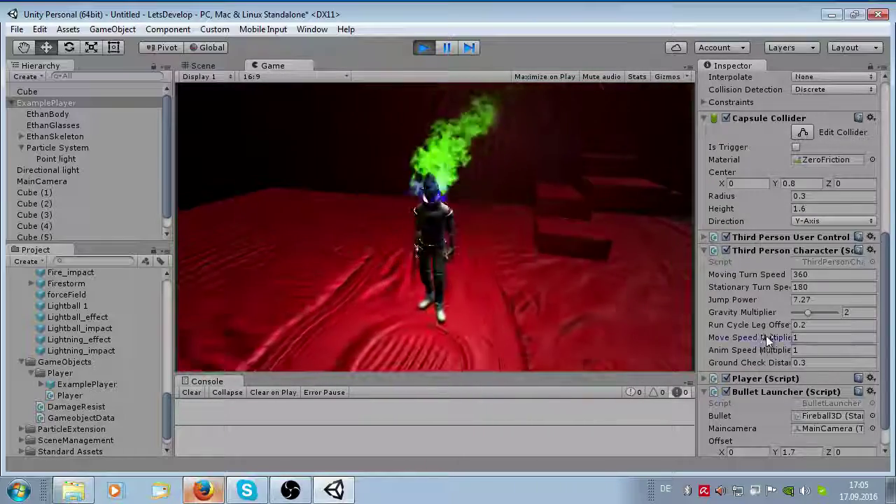
pyautogui.moveTo(766, 337); pyautogui.dragTo(791, 337)
pyautogui.click(613, 287)
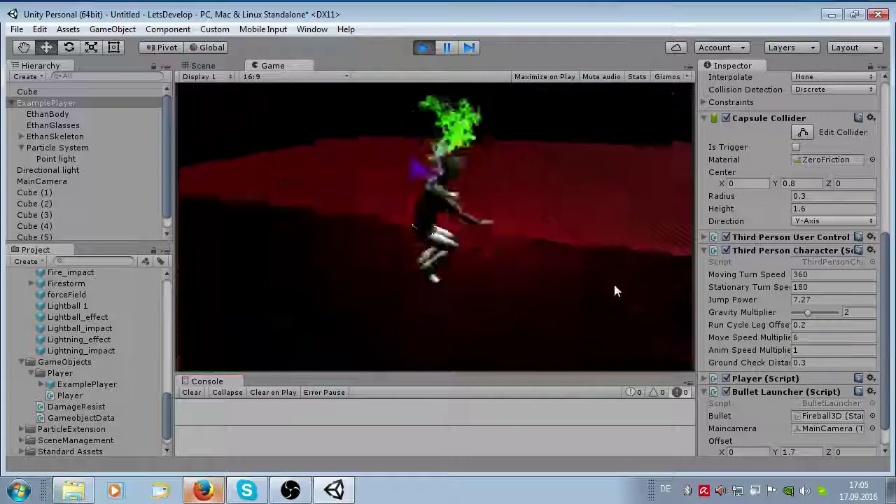
# Restart play and tweak Run Cycle Leg Offset (1.38) while running Ethan across the floor
pyautogui.click(425, 47)
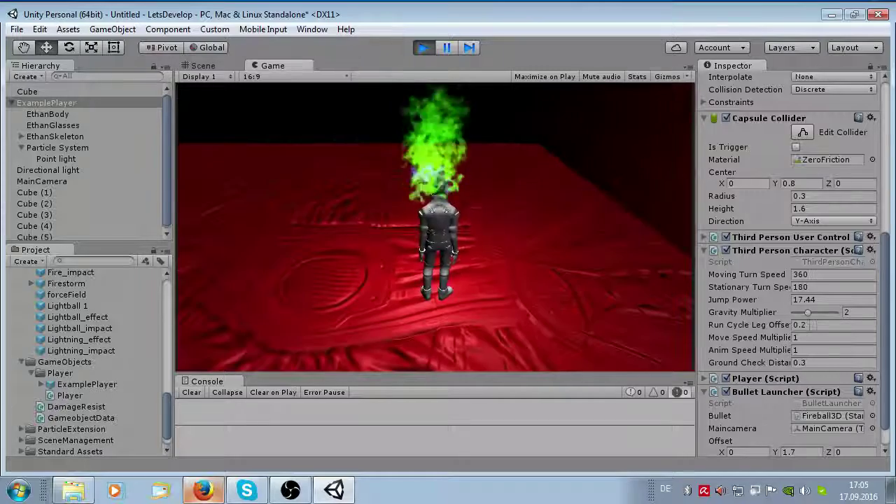
pyautogui.press('w')
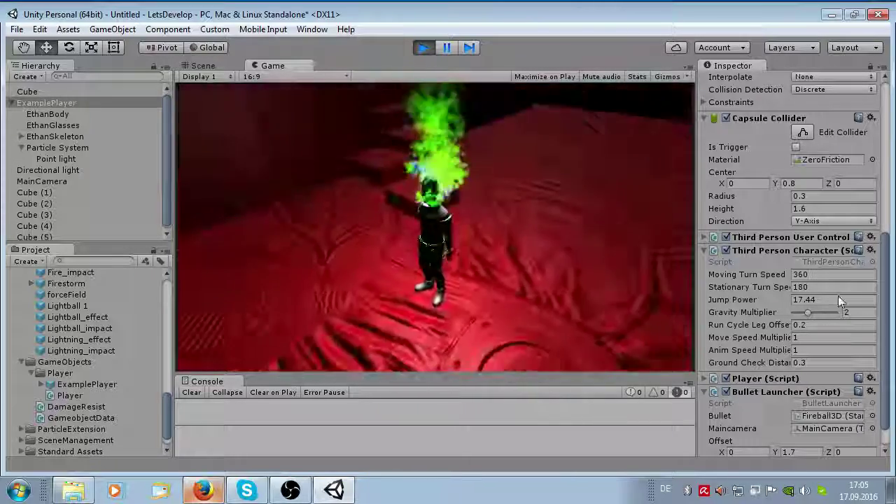
pyautogui.moveTo(785, 324); pyautogui.dragTo(795, 328)
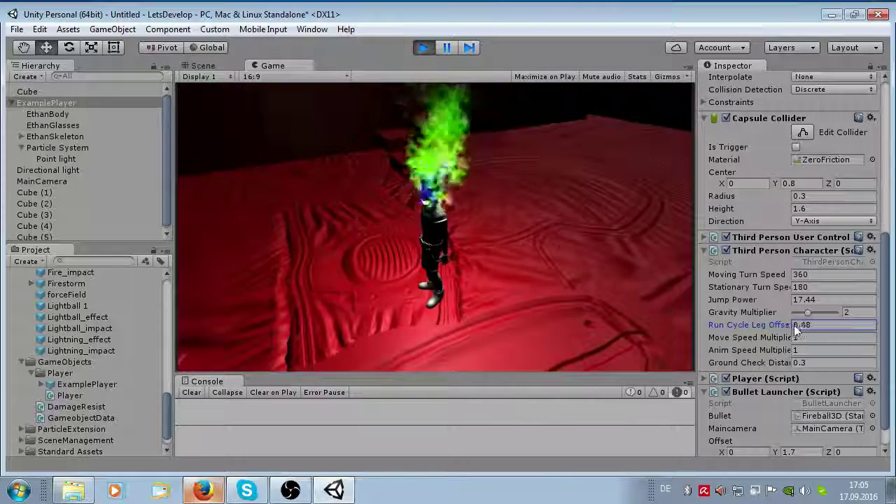
pyautogui.click(602, 260)
pyautogui.press('w')
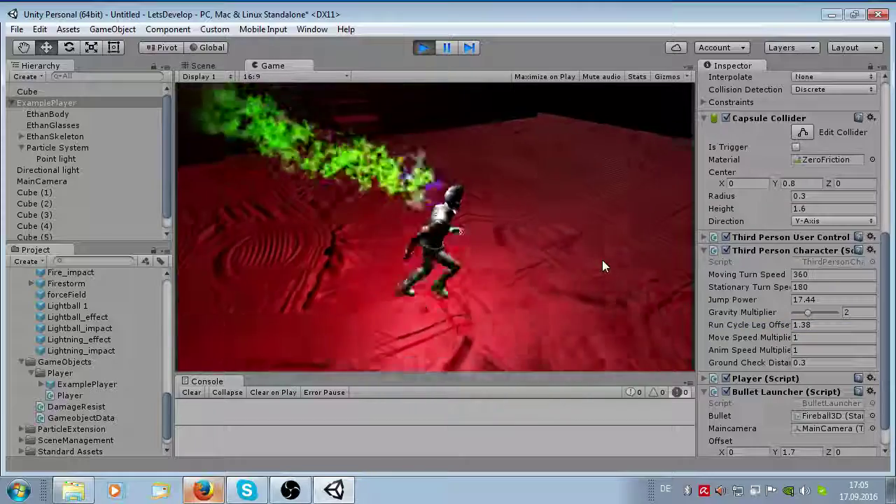
pyautogui.press('s')
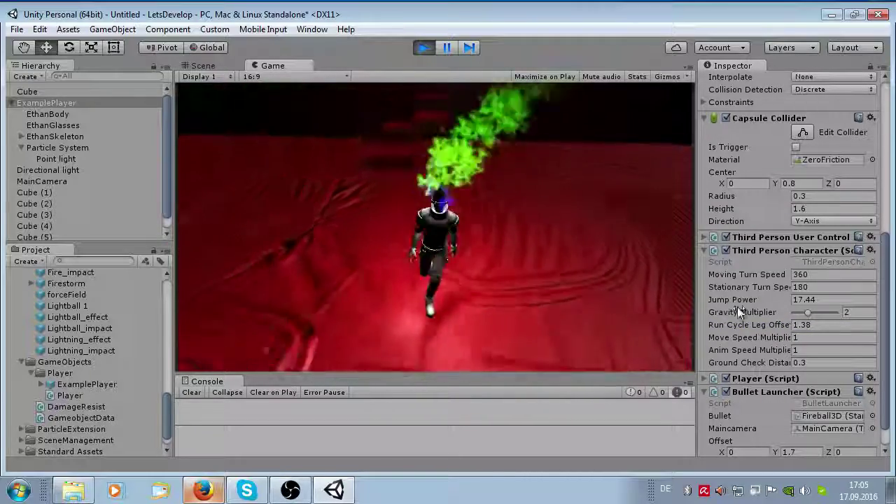
pyautogui.click(776, 326)
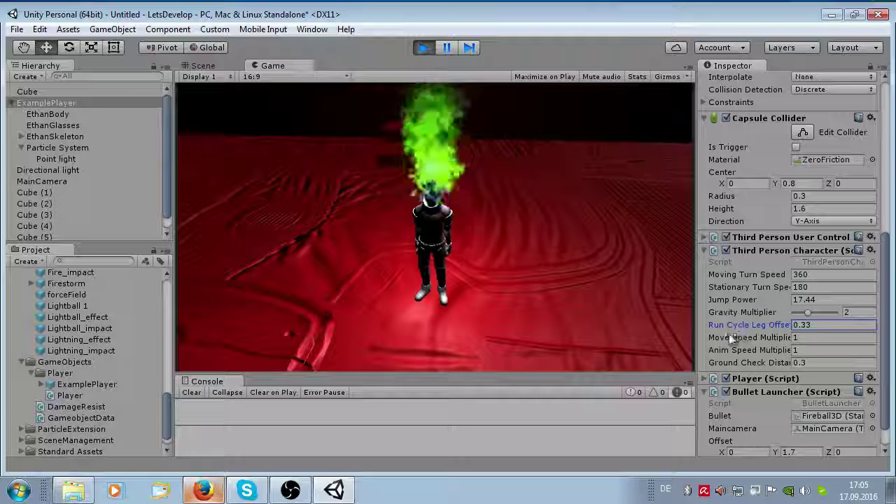
pyautogui.scroll(-2, 728, 329)
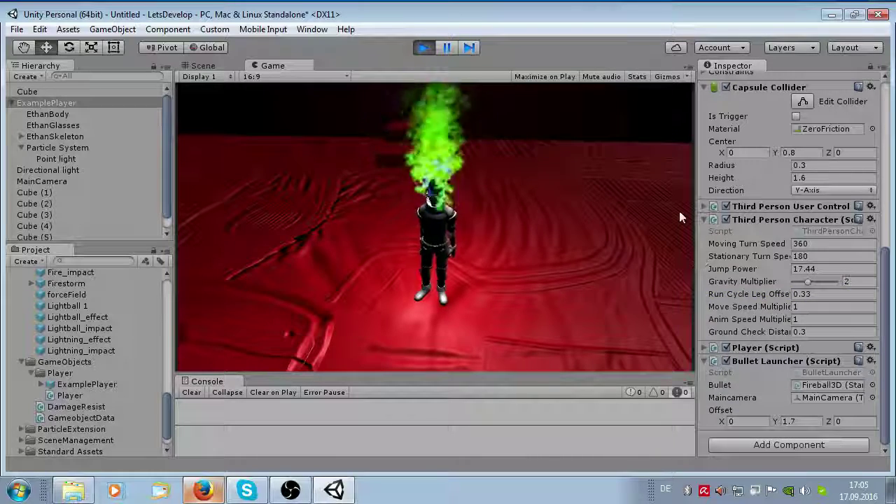
# Commit Run Cycle Leg Offset 0.33, run and jump Ethan toward the red wall, fire a fireball, then stop
pyautogui.click(406, 266)
pyautogui.press('w')
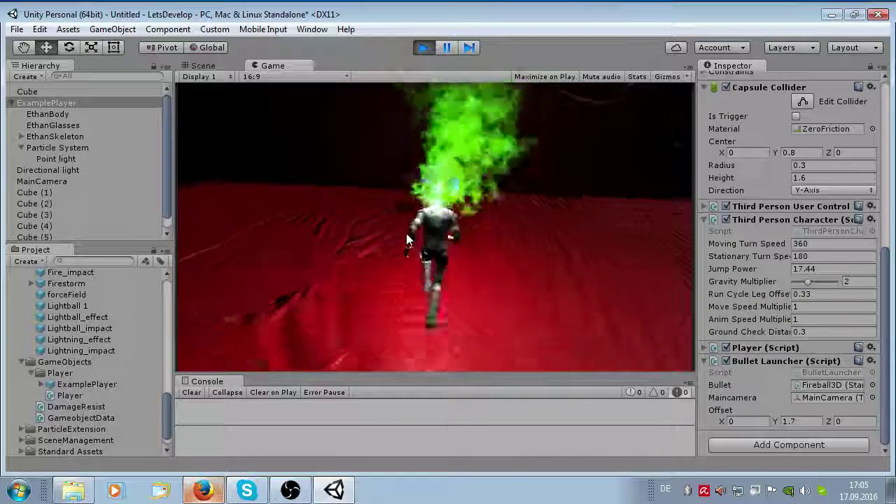
pyautogui.press('space')
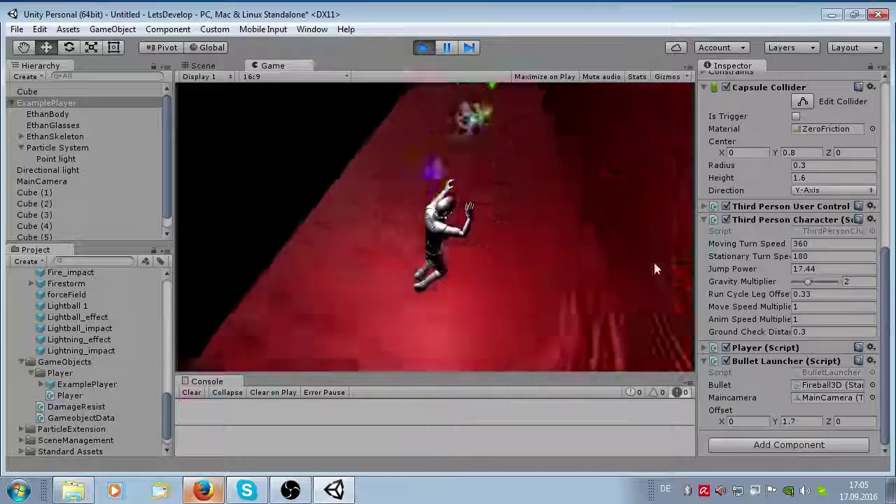
pyautogui.press('space')
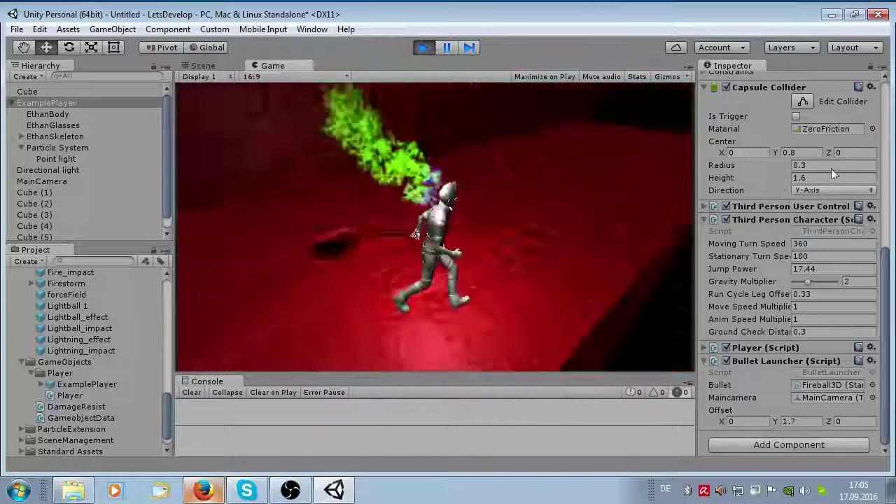
pyautogui.press('space')
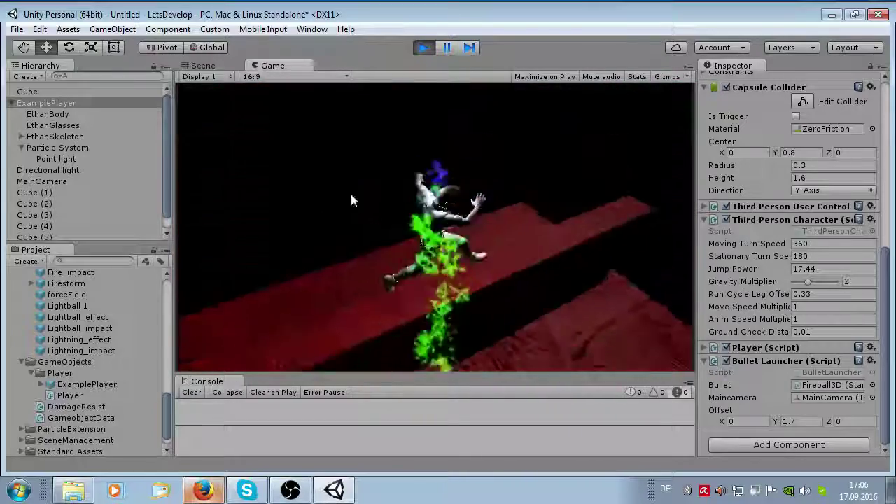
pyautogui.click(348, 210)
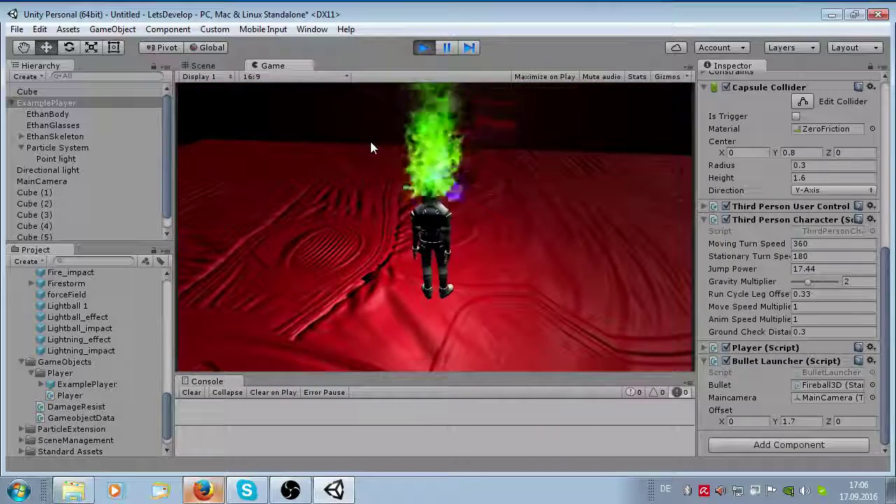
pyautogui.click(424, 48)
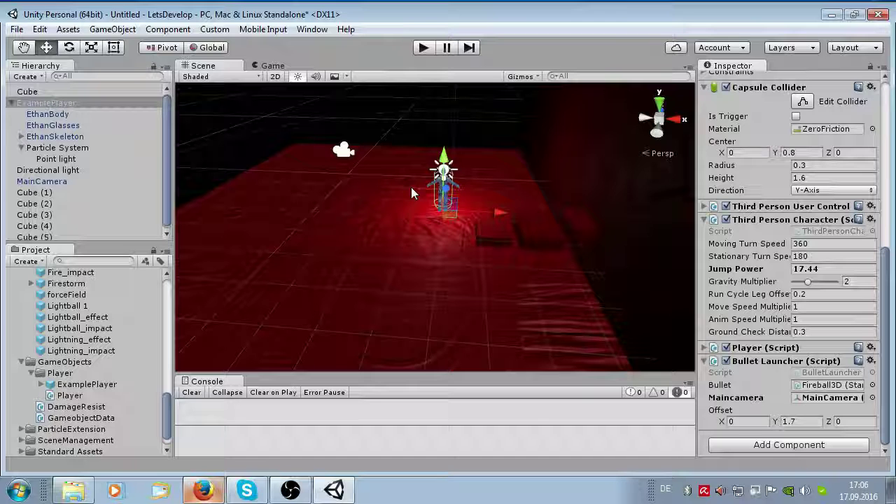
# Save the scene as Level1.unity in the project's Assets folder
pyautogui.hotkey('ctrl', 's')
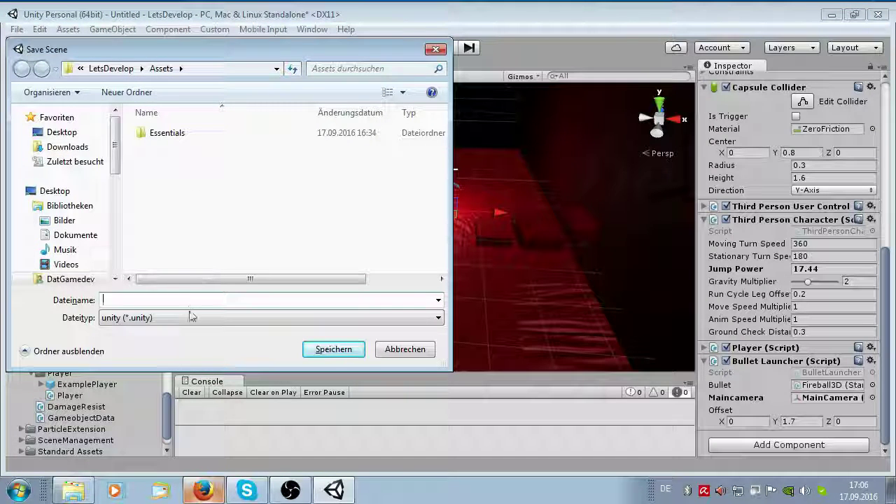
pyautogui.write('Tes')
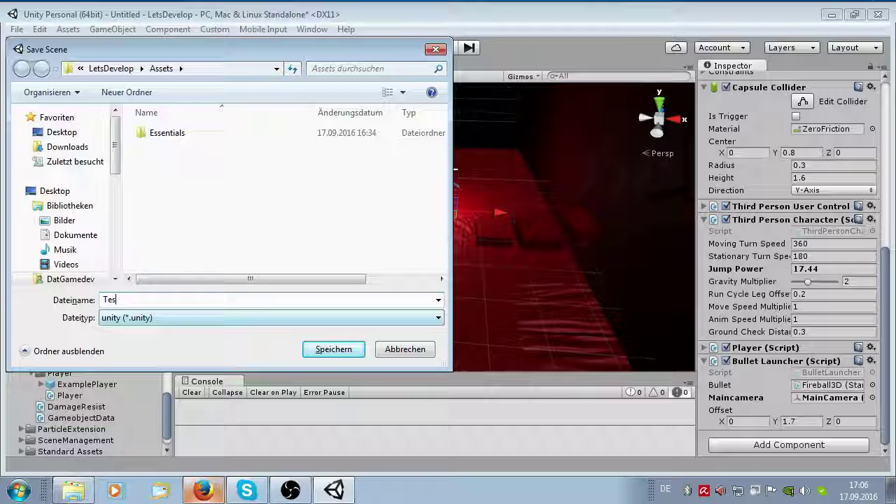
pyautogui.write('t')
pyautogui.press('BackSpace')
pyautogui.press('BackSpace')
pyautogui.write('Level1')
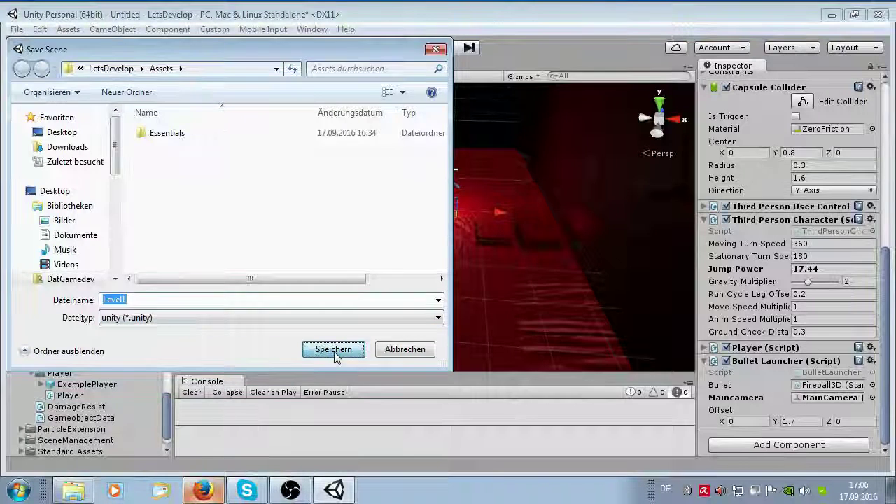
pyautogui.click(334, 350)
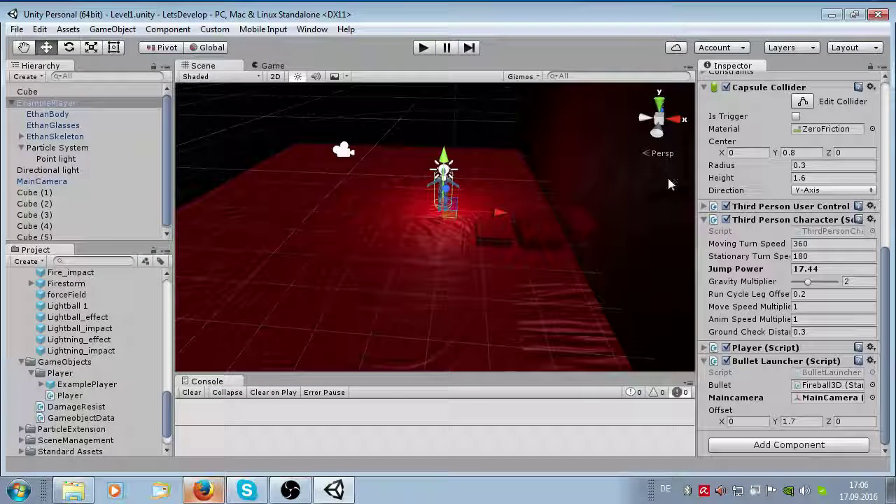